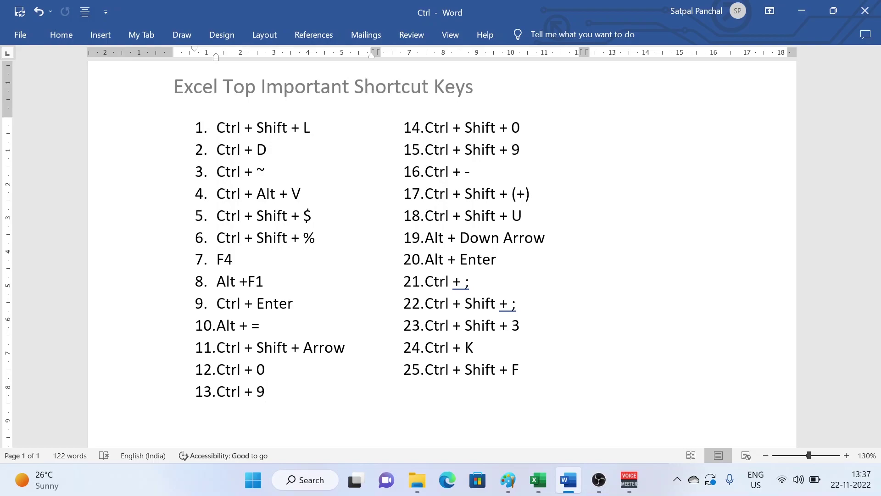
Switch from the Word shortcut-key list to the Excel workbook 'data yt'.
key(alt+Tab)
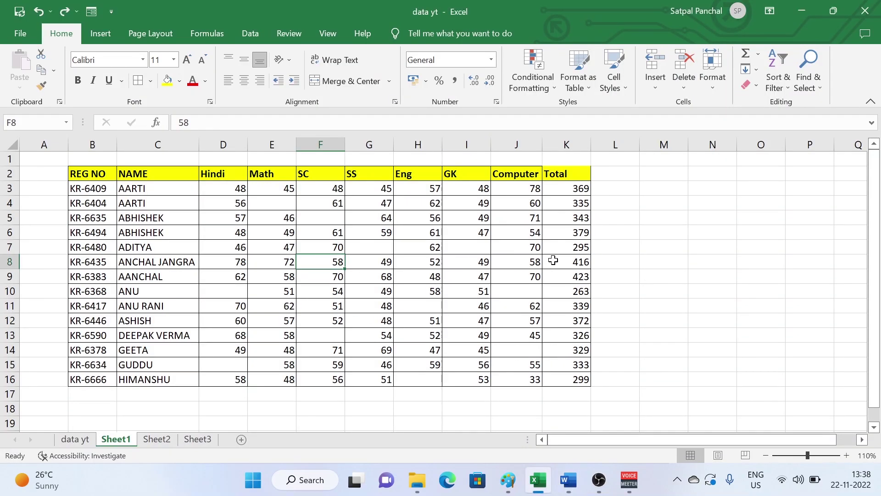
Turn on filters for the marks table header row with Ctrl+Shift+L, then turn them off again.
click(645, 276)
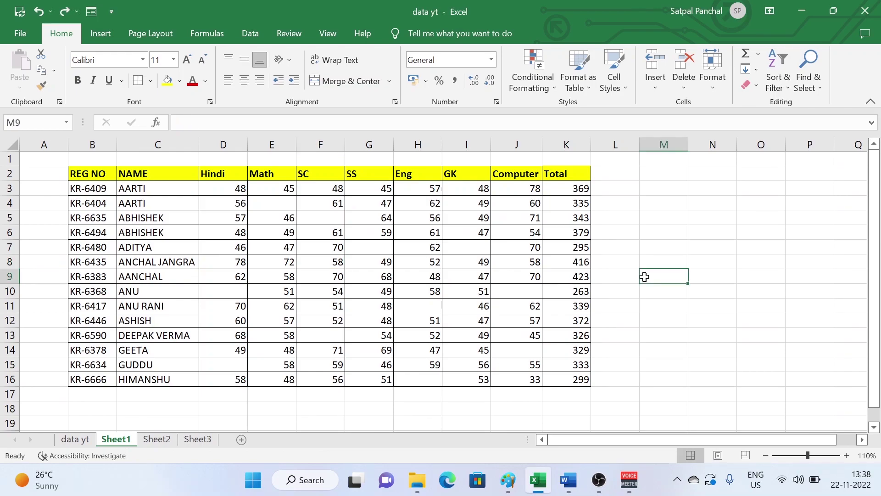
key(ctrl+shift+l)
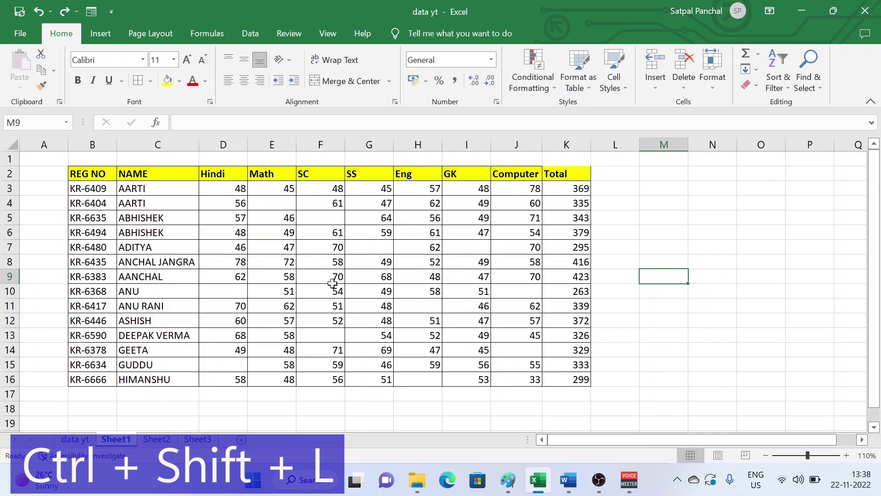
click(280, 267)
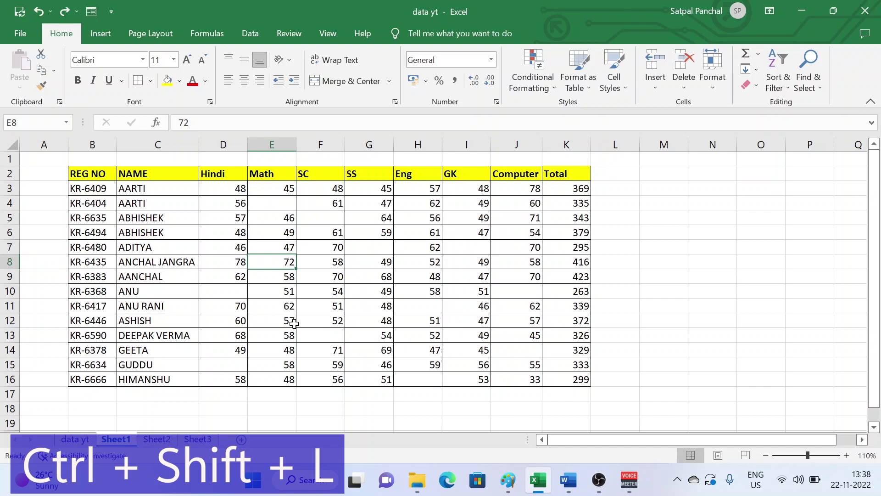
key(ctrl+shift+l)
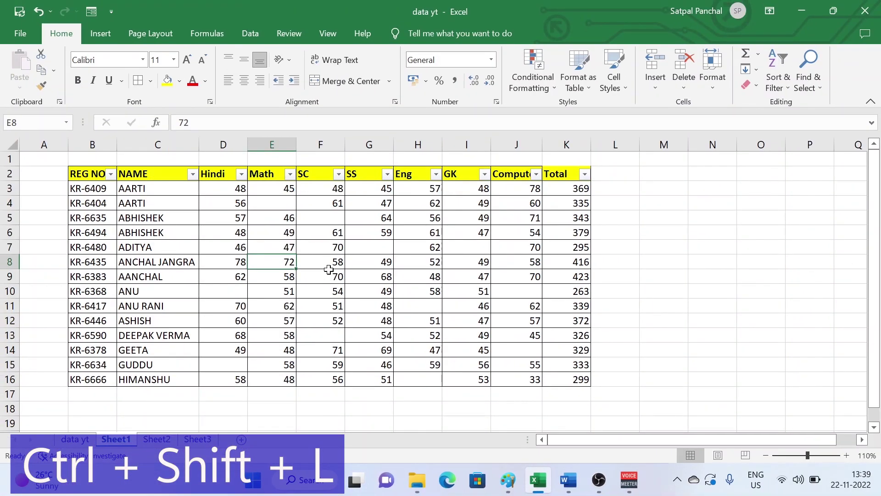
click(329, 268)
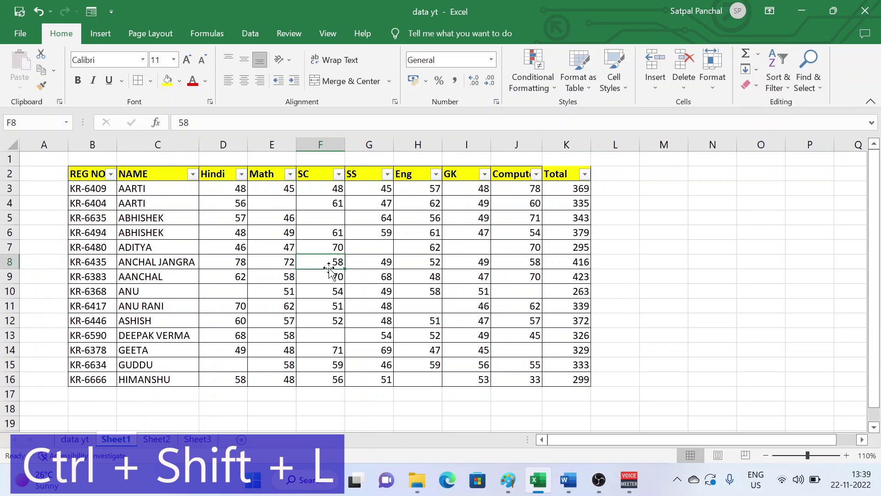
key(ctrl+shift+l)
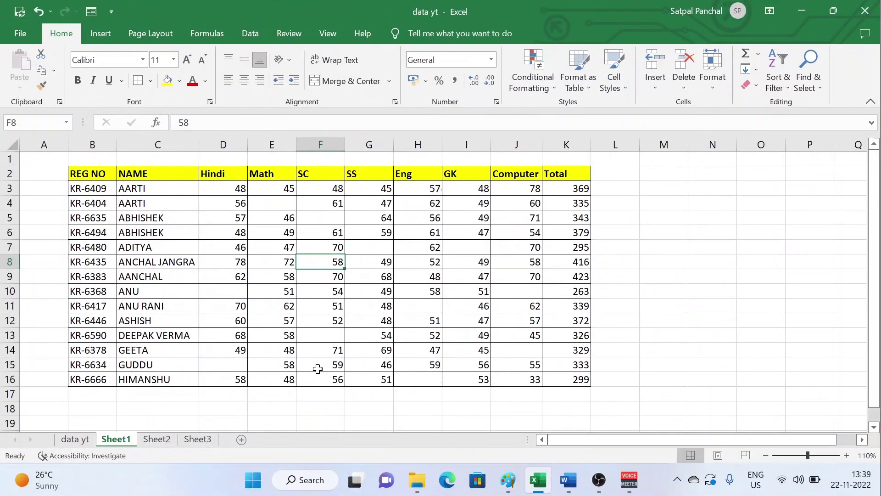
On Sheet3, make a trial duplicate of the blue rectangle, then delete it.
click(199, 439)
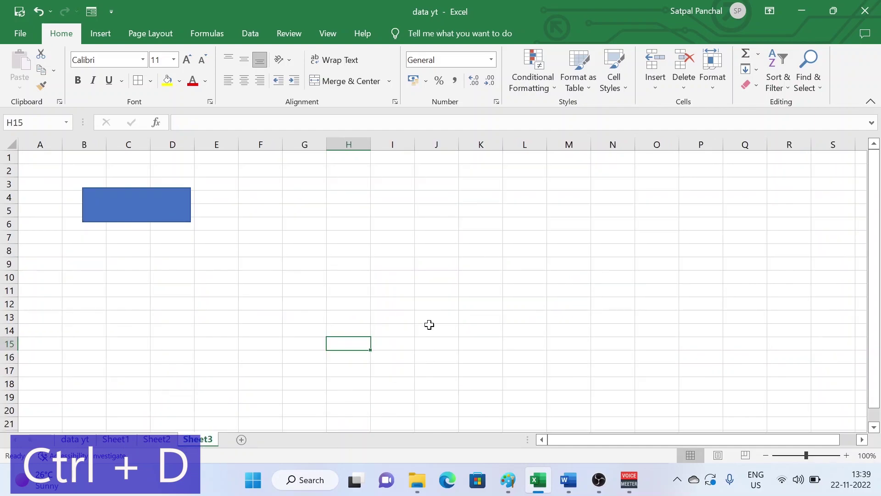
click(169, 214)
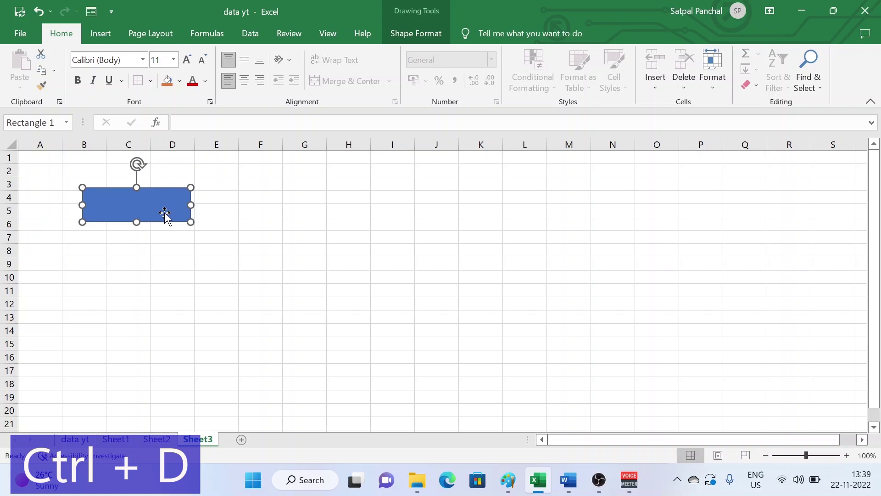
key(ctrl+d)
drag(165, 215, 193, 220)
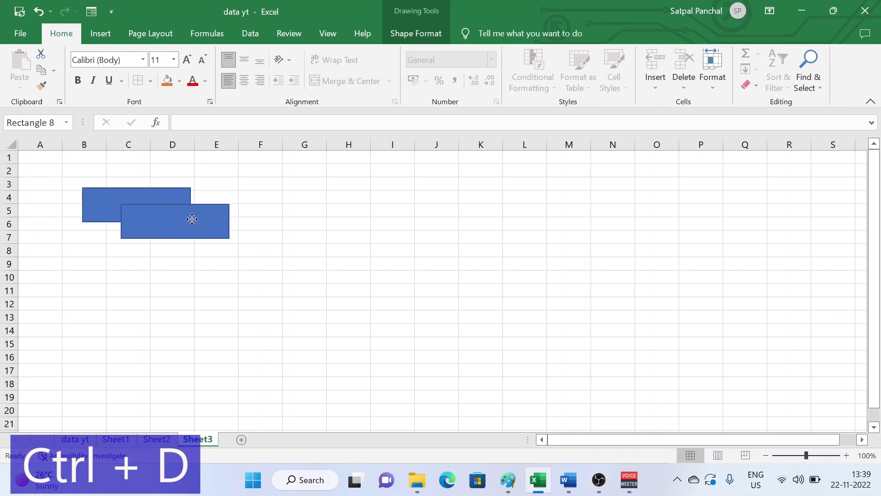
key(Delete)
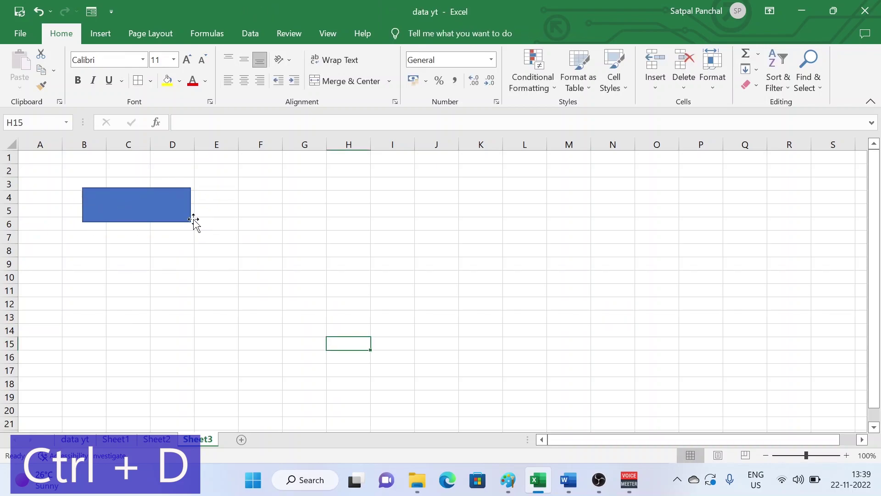
Create four diagonally stepped copies of the blue rectangle with Ctrl+D, then return to Sheet1.
click(130, 219)
key(ctrl+d)
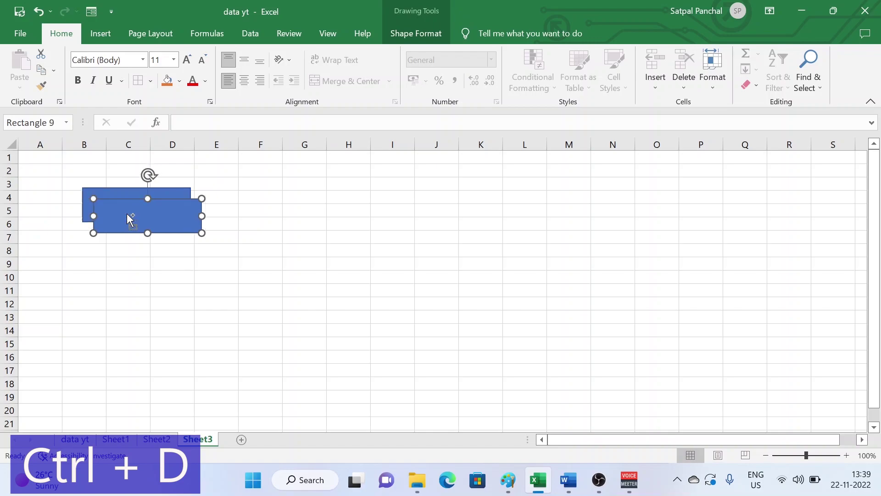
drag(130, 218, 160, 242)
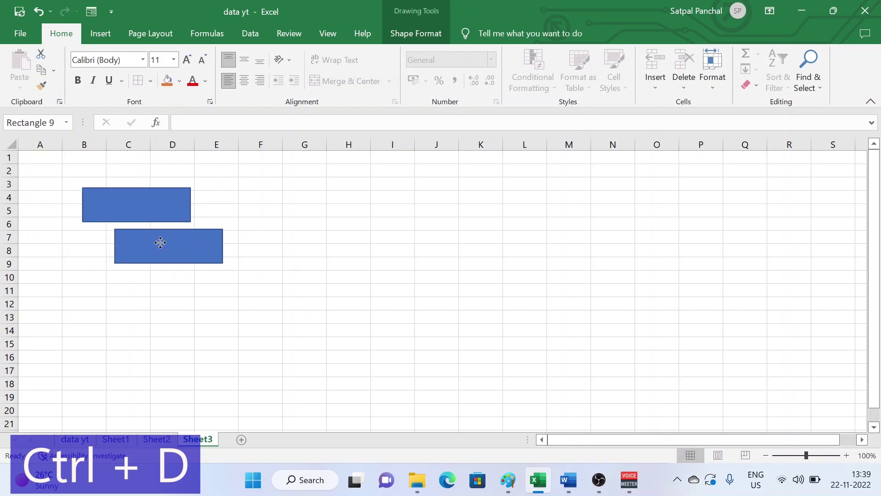
key(ctrl+d)
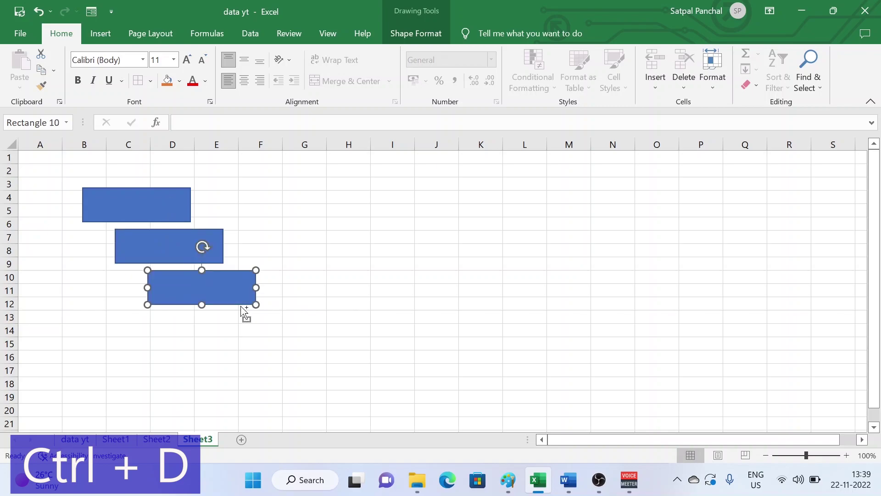
key(ctrl+d)
key(ctrl+d)
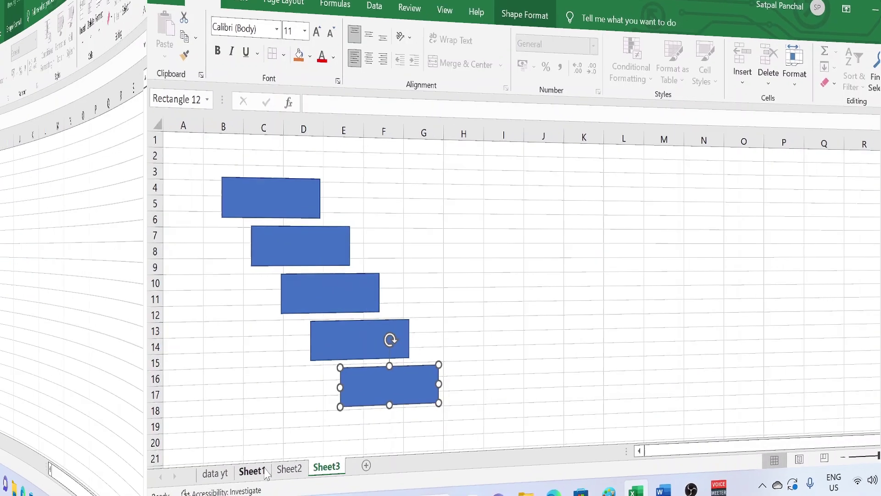
key(ctrl+grave)
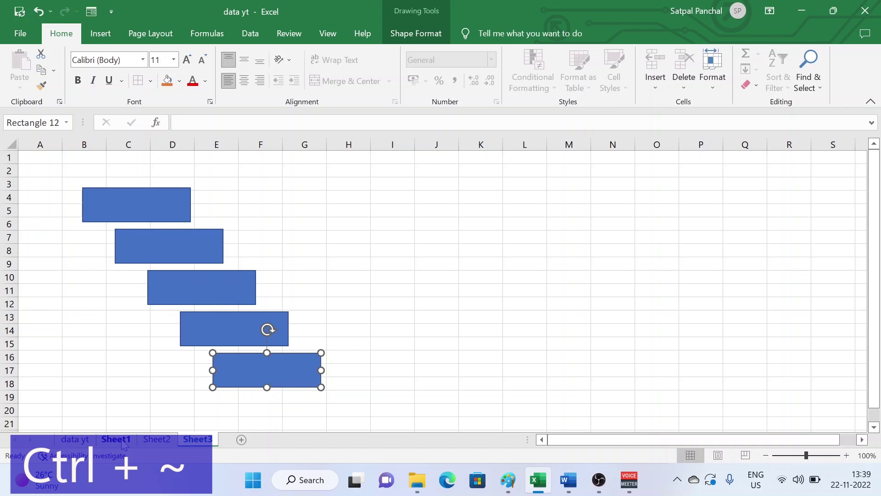
click(115, 439)
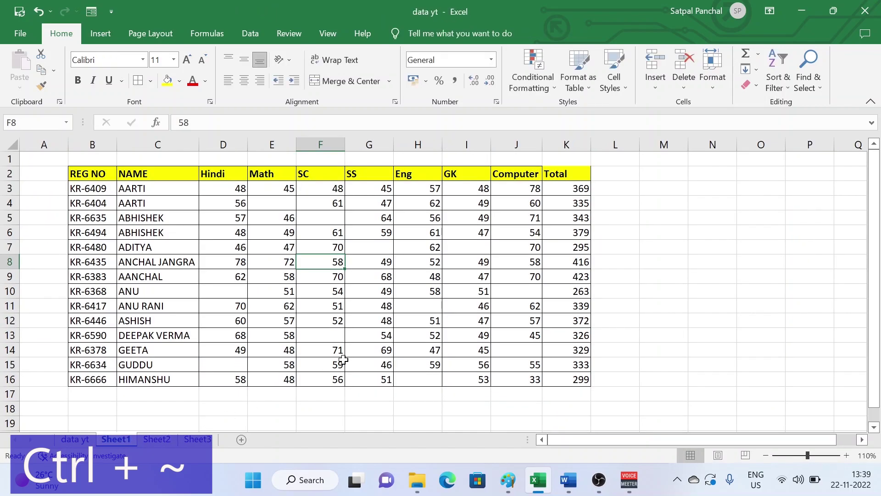
click(662, 290)
click(272, 263)
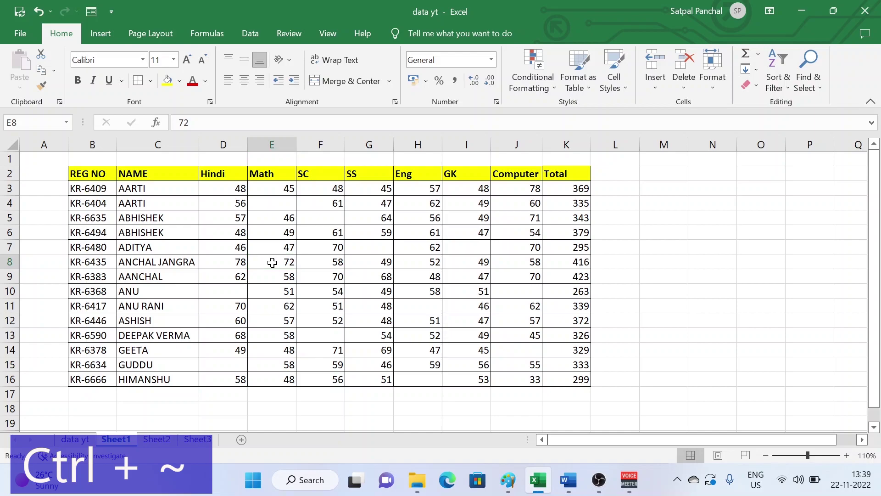
key(ctrl+grave)
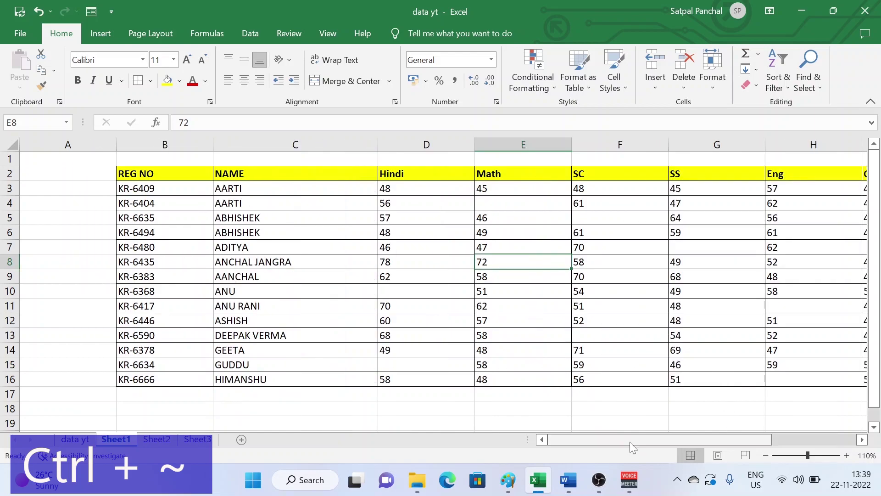
mouse_move(614, 440)
mouse_down()
mouse_move(577, 443)
mouse_move(669, 444)
mouse_up()
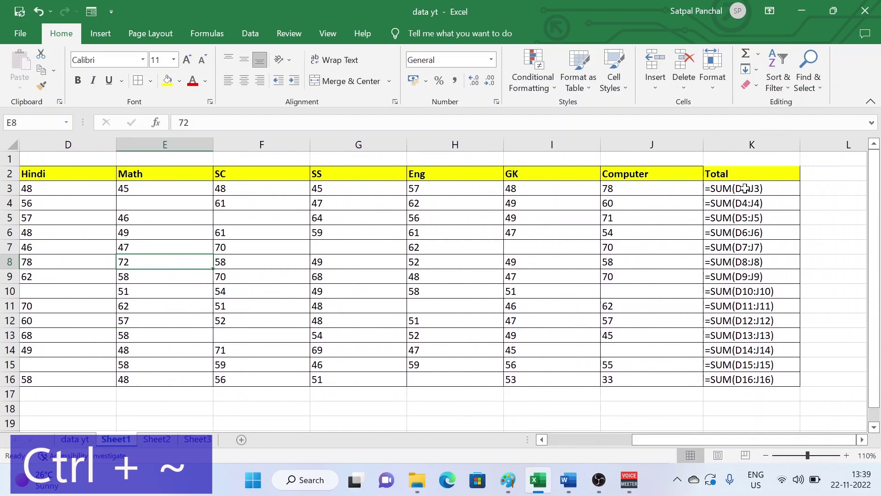
drag(745, 189, 748, 379)
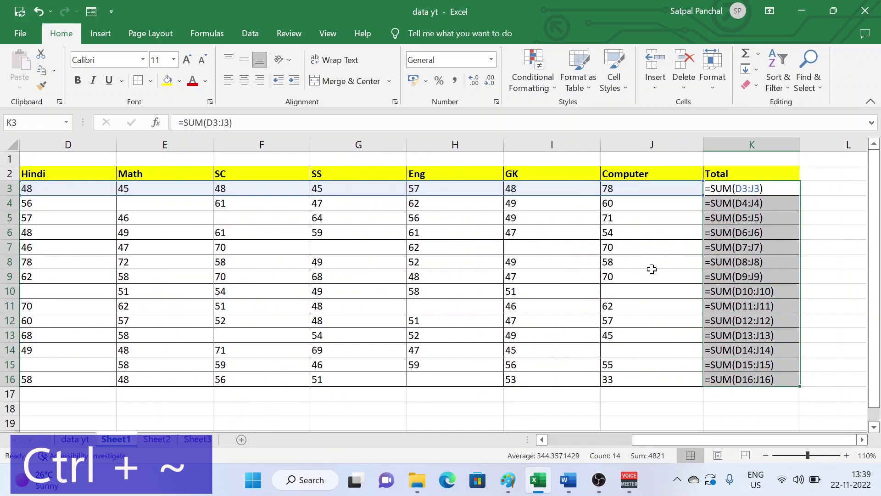
click(651, 268)
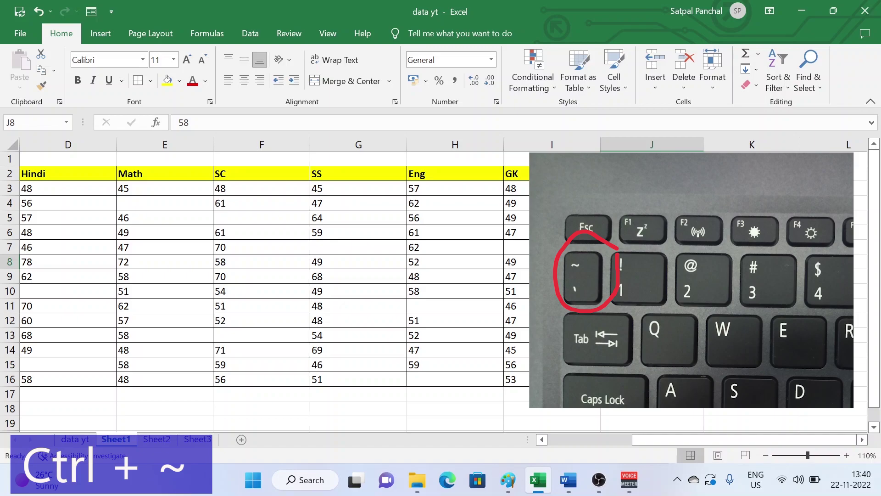
key(ctrl+grave)
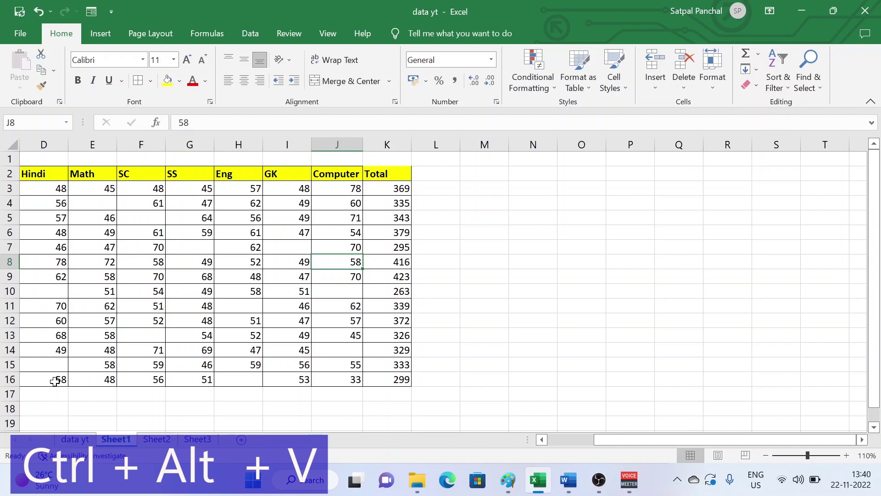
Copy the totals K3:K7 and paste them at J20, then undo that paste.
drag(637, 447, 575, 440)
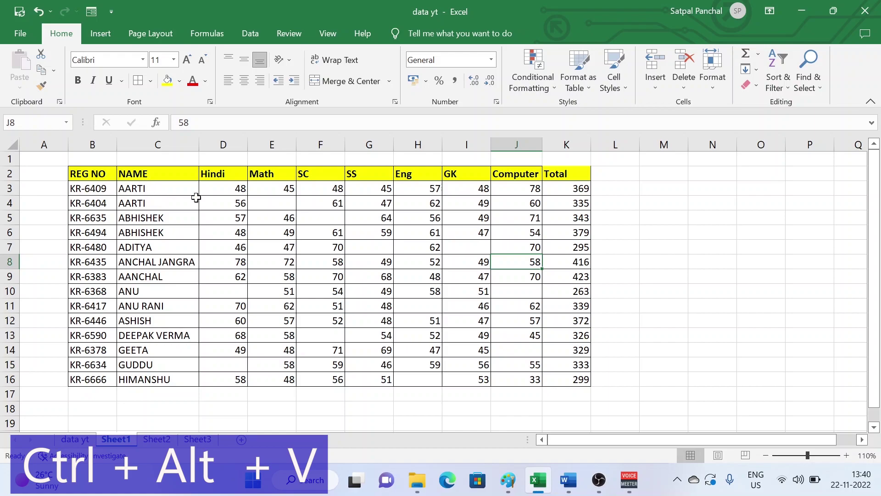
drag(240, 189, 497, 307)
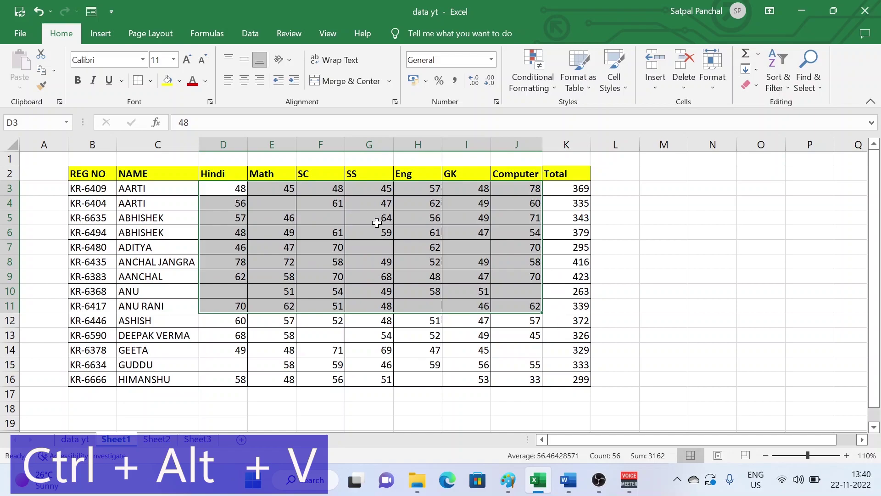
click(408, 260)
drag(577, 189, 578, 248)
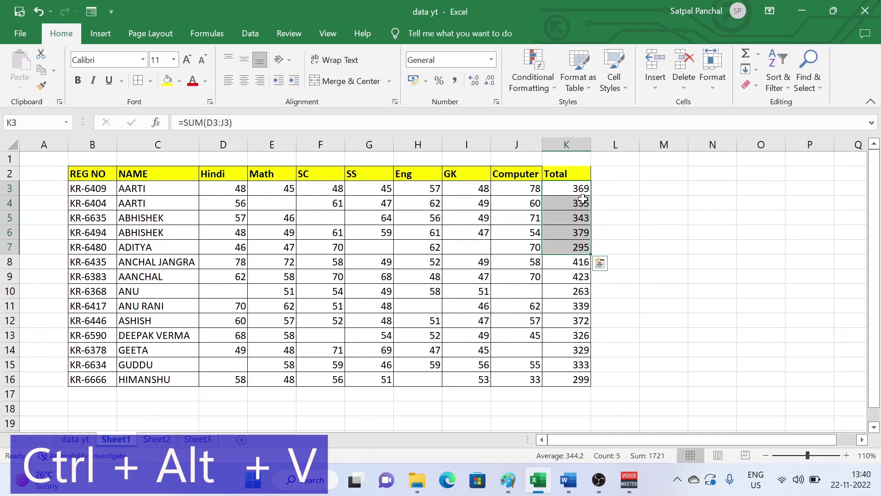
click(44, 72)
scroll(565, 384, down, 2)
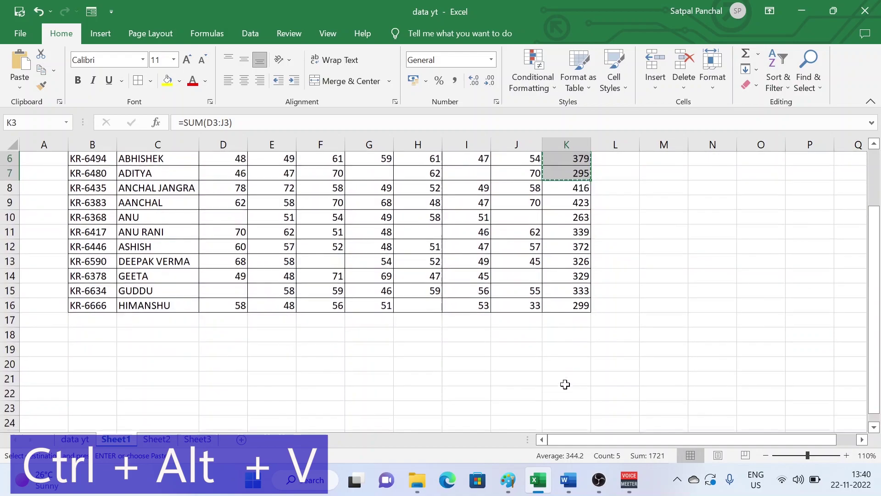
scroll(565, 384, down, 1)
click(527, 348)
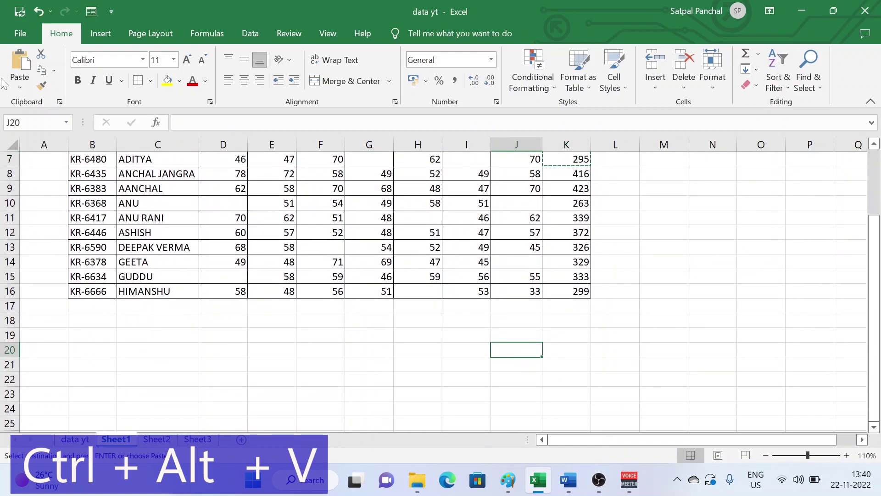
click(19, 64)
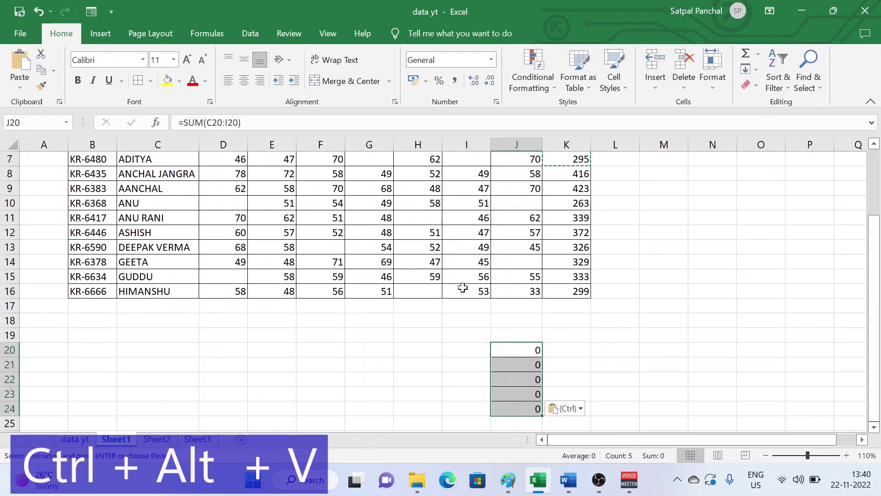
key(ctrl+z)
Paste Special only the values of the copied totals into J20:J24.
click(505, 348)
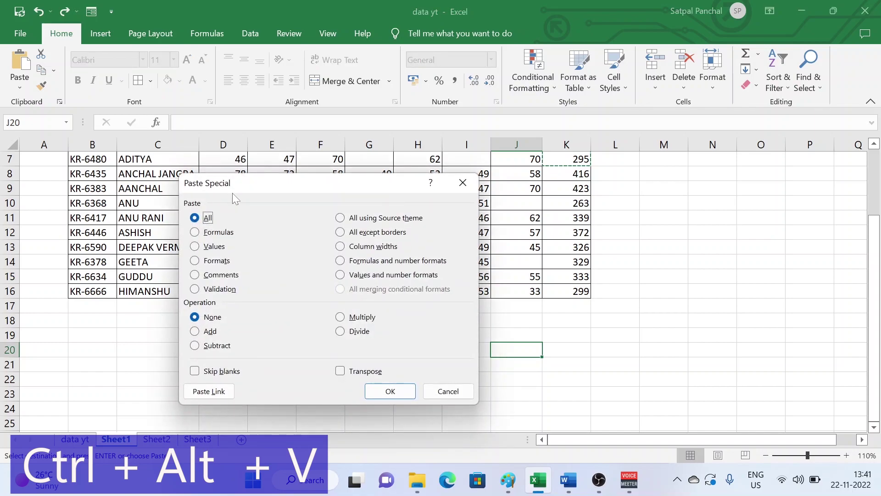
drag(244, 187, 277, 166)
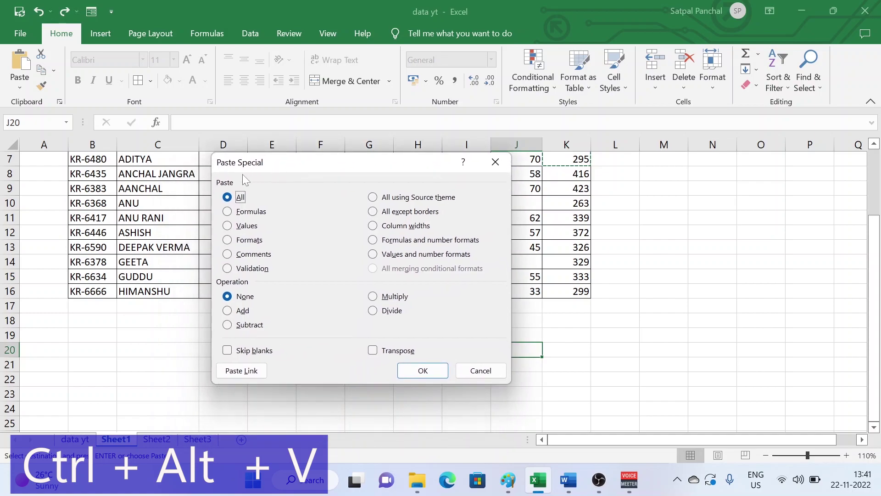
click(246, 226)
click(252, 212)
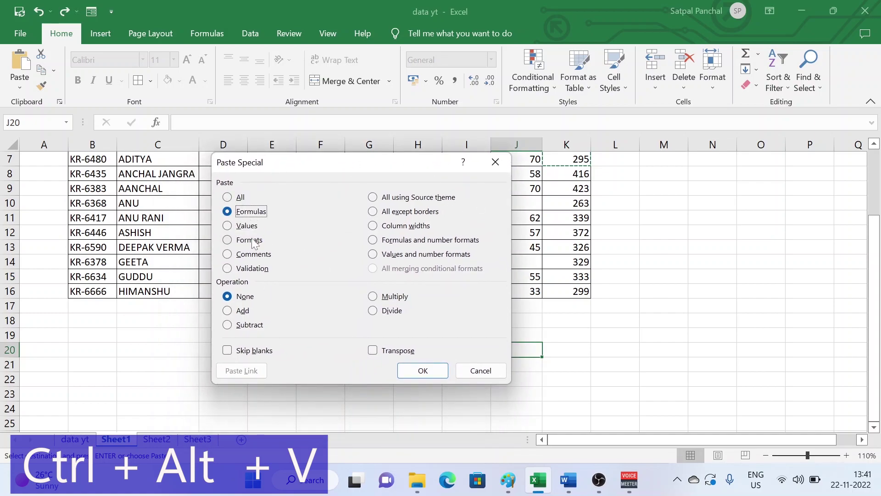
click(248, 240)
click(241, 228)
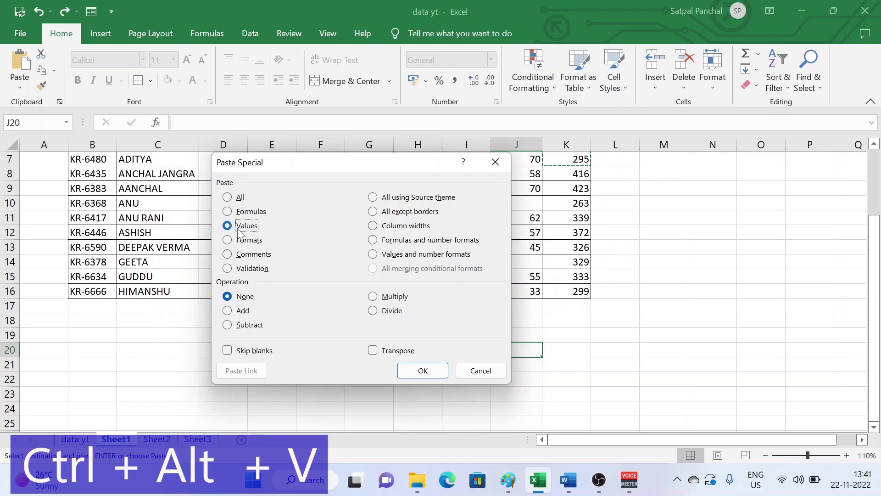
click(423, 371)
click(601, 362)
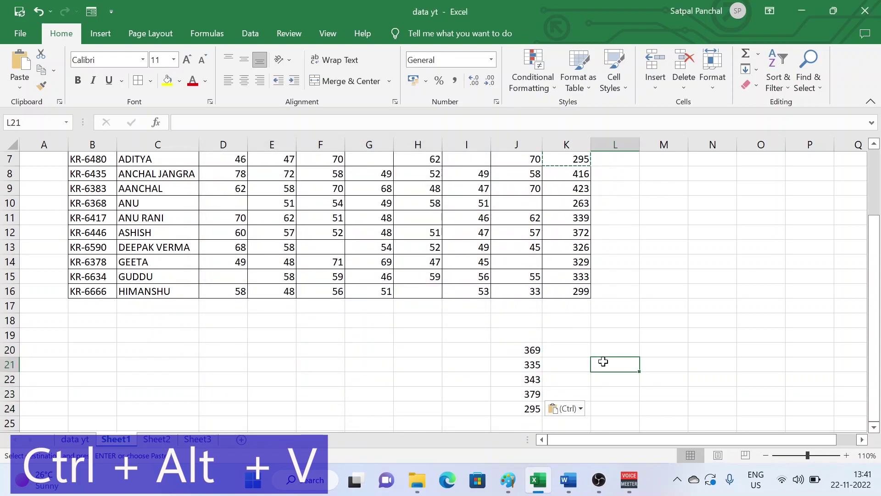
scroll(601, 362, up, 2)
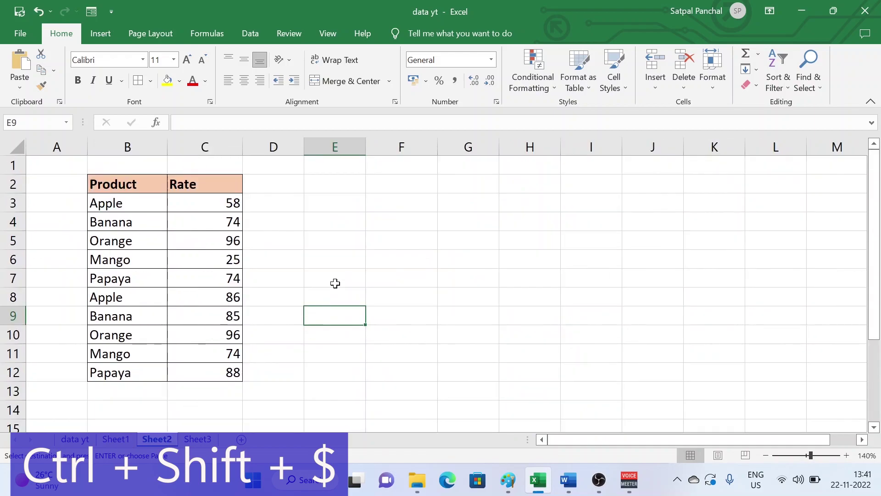
Apply rupee currency format to the Sheet2 Rate values C3:C12 with Ctrl+Shift+$.
click(335, 284)
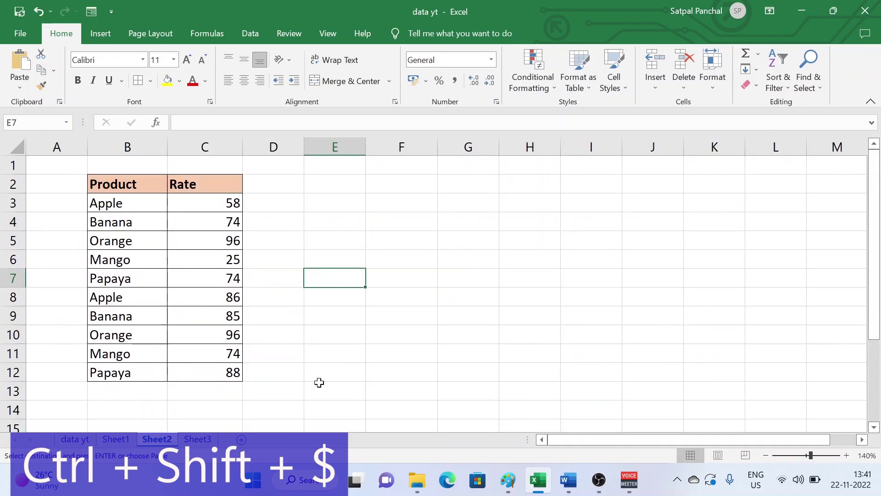
drag(221, 203, 233, 372)
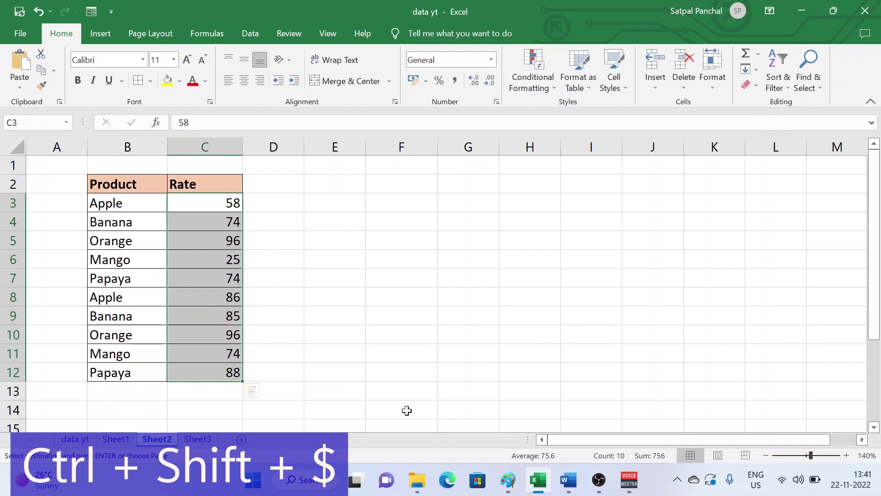
key(ctrl+shift+4)
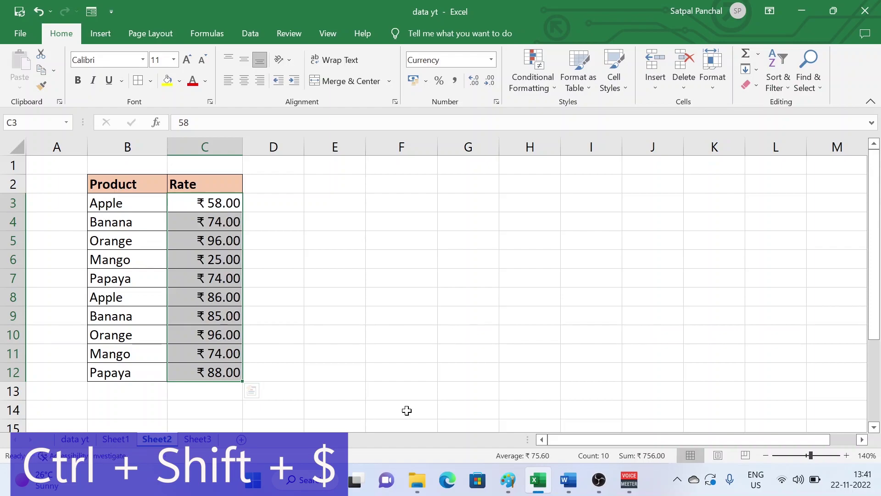
click(374, 315)
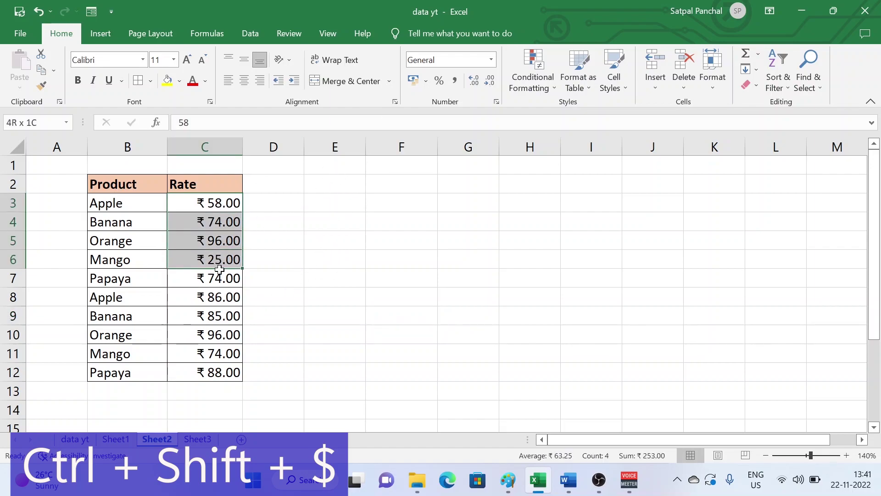
drag(233, 209, 212, 353)
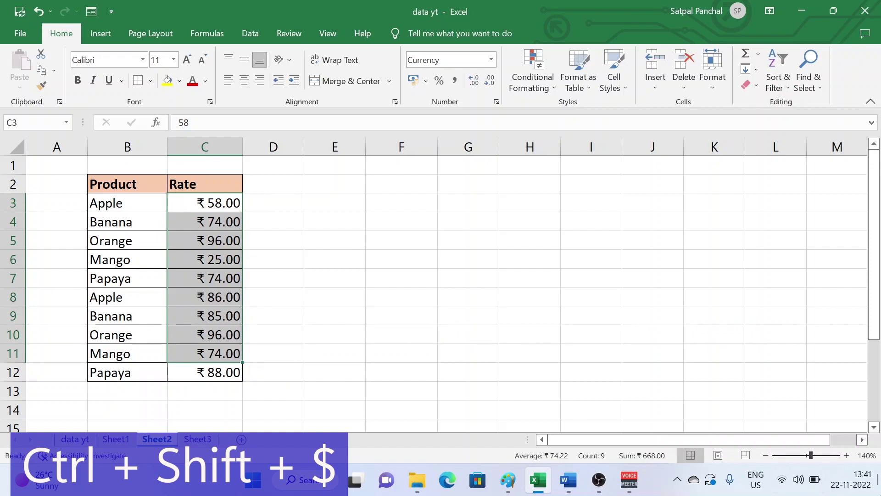
mouse_move(854, 481)
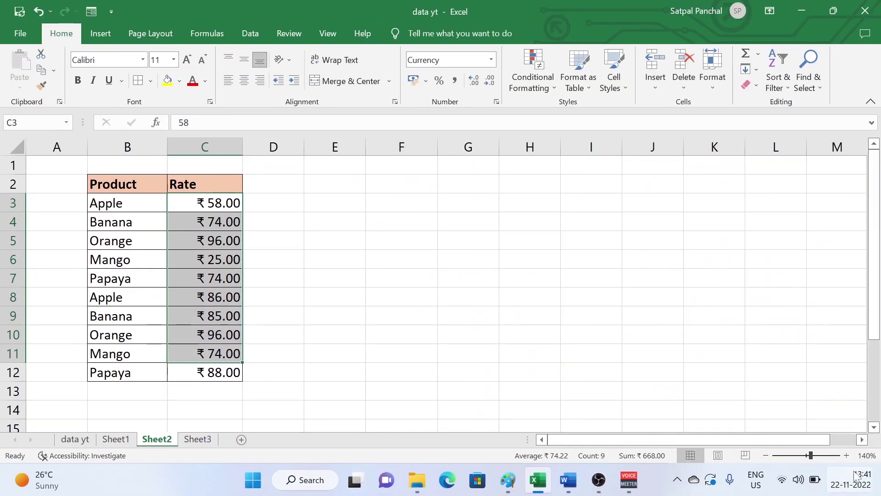
Go from the taskbar clock's date and time settings to the Language & region page.
right_click(850, 479)
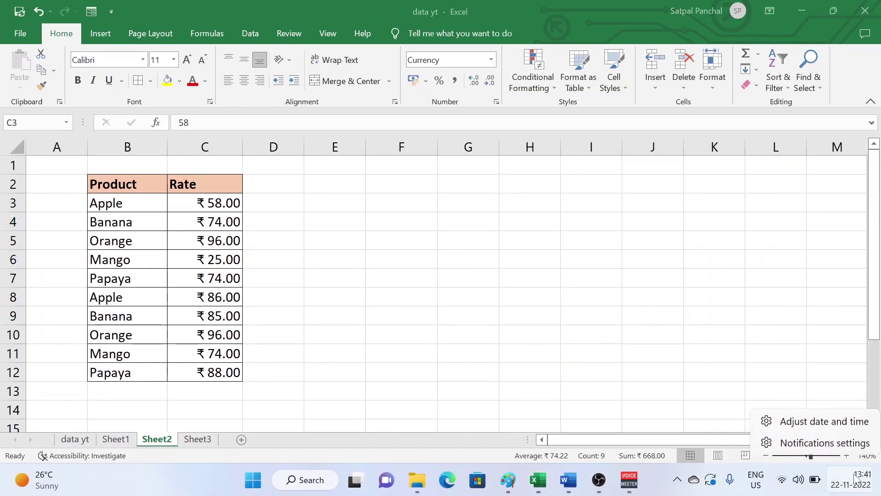
click(824, 421)
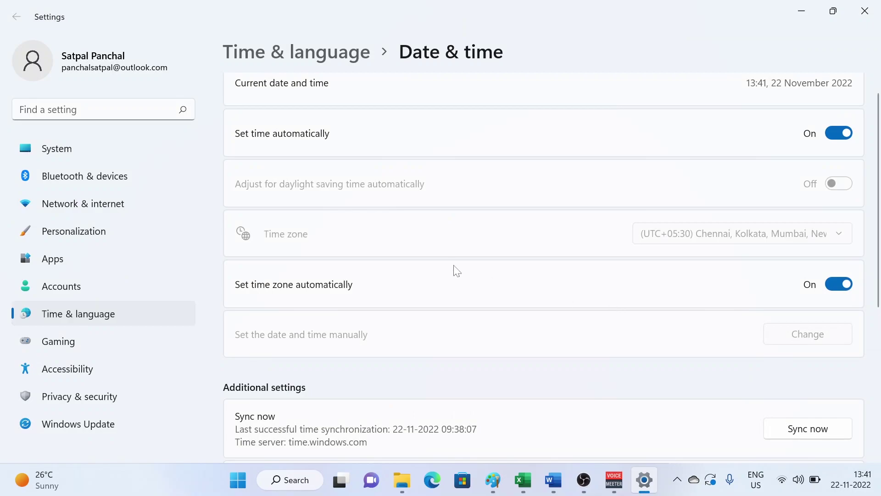
scroll(466, 274, down, 5)
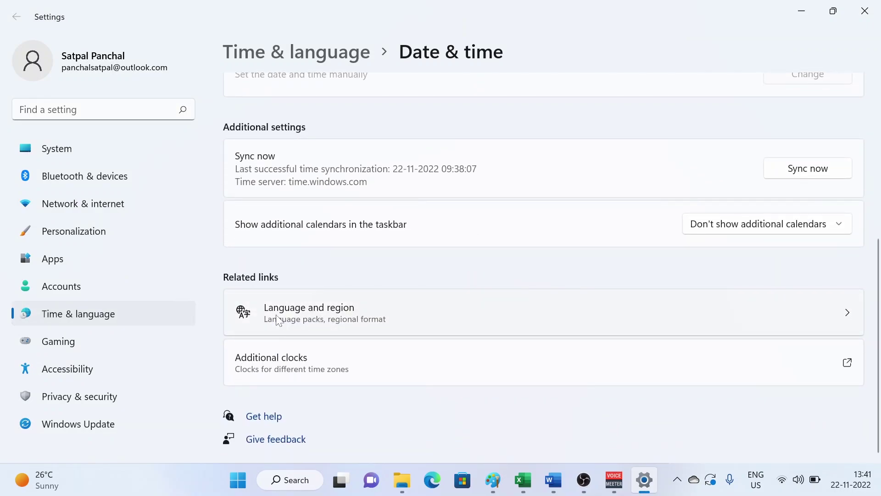
click(380, 324)
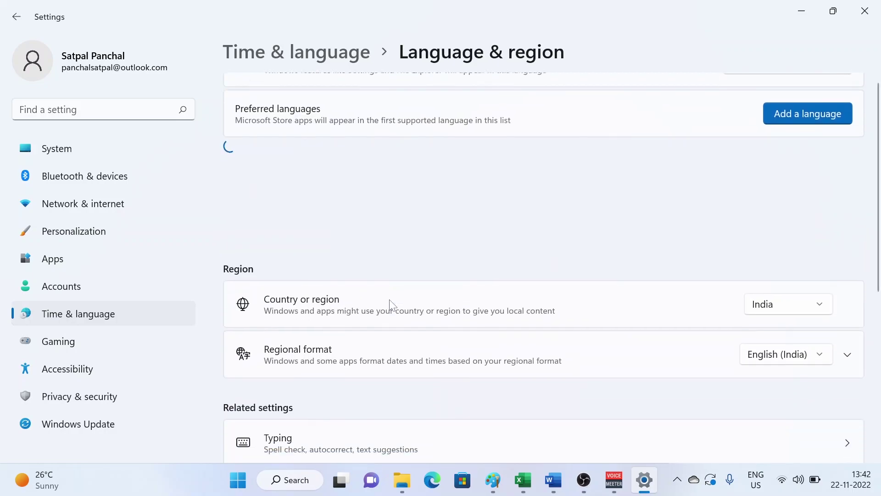
scroll(349, 276, down, 2)
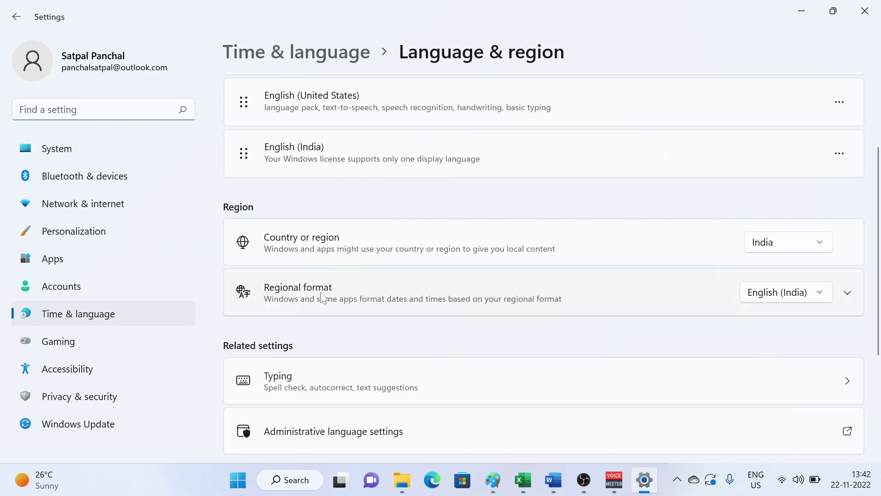
Keep the country as India and the regional format as English (India).
click(830, 249)
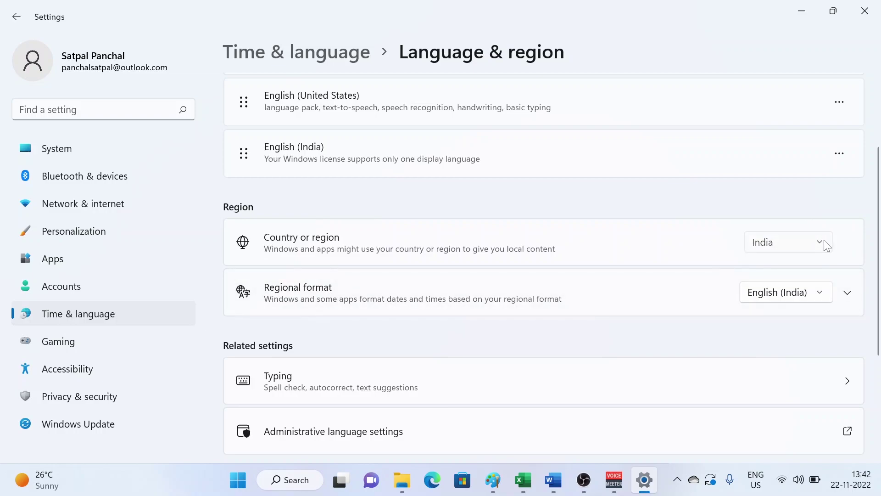
click(826, 245)
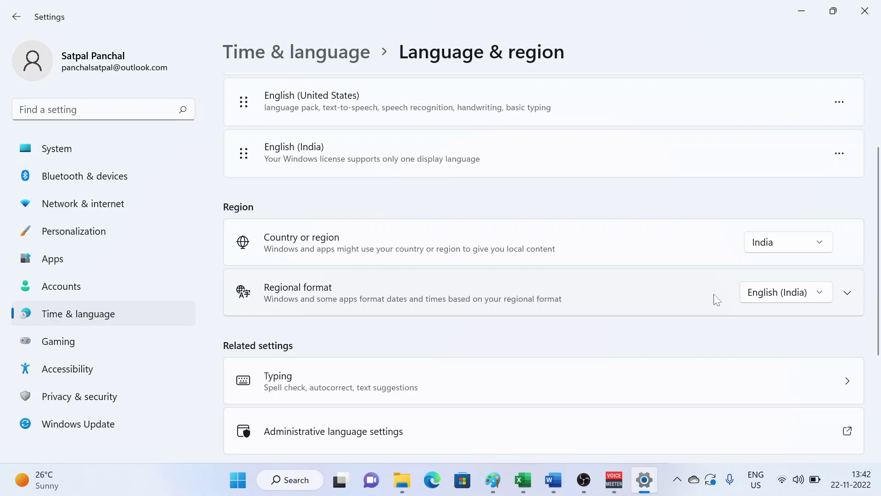
click(826, 299)
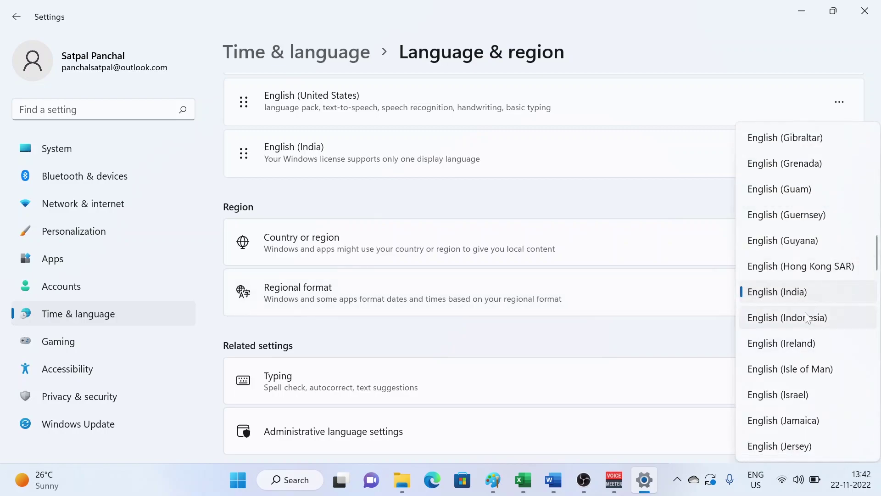
click(789, 291)
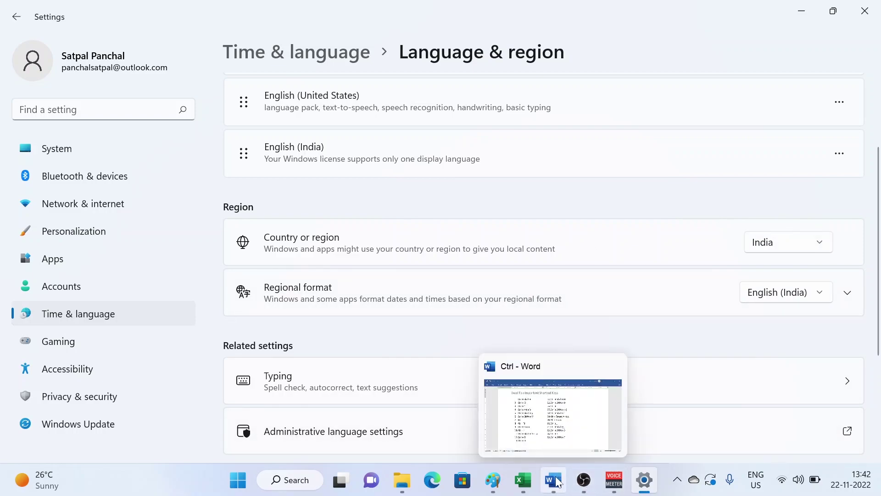
mouse_move(552, 480)
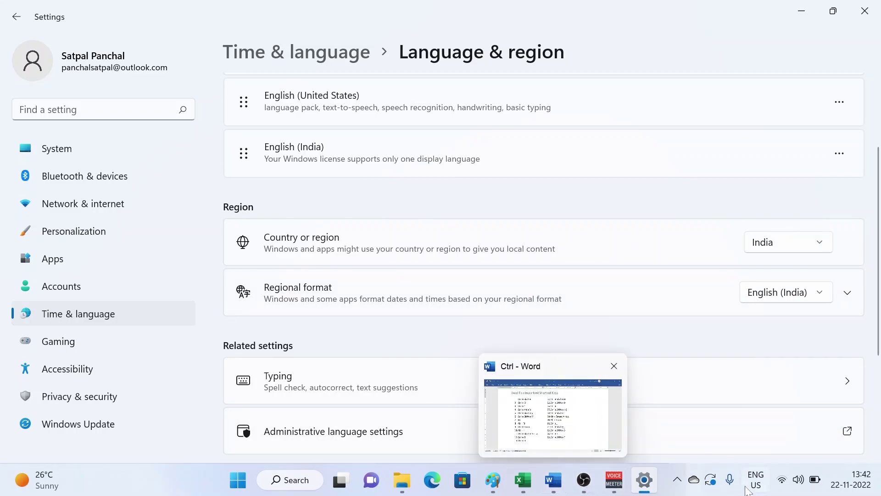
Back in Excel, apply percentage format to E3:E12 with Ctrl+Shift+%.
click(536, 481)
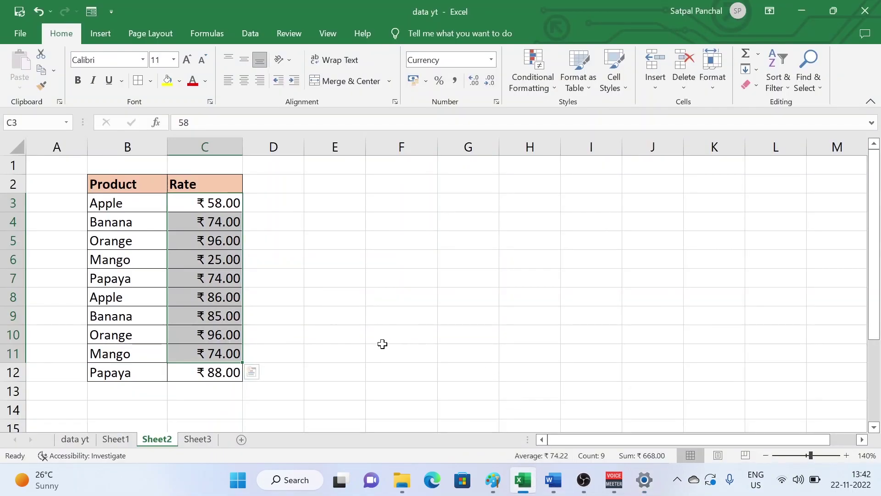
key(ctrl+shift+5)
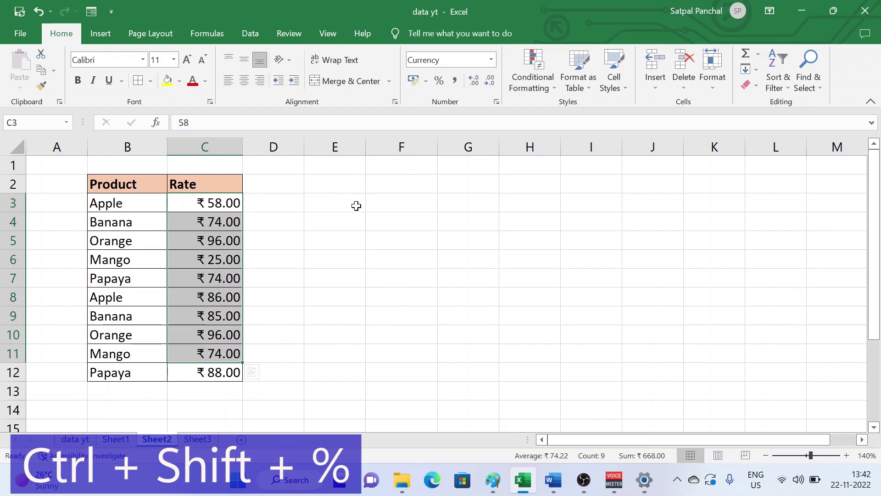
drag(357, 205, 355, 375)
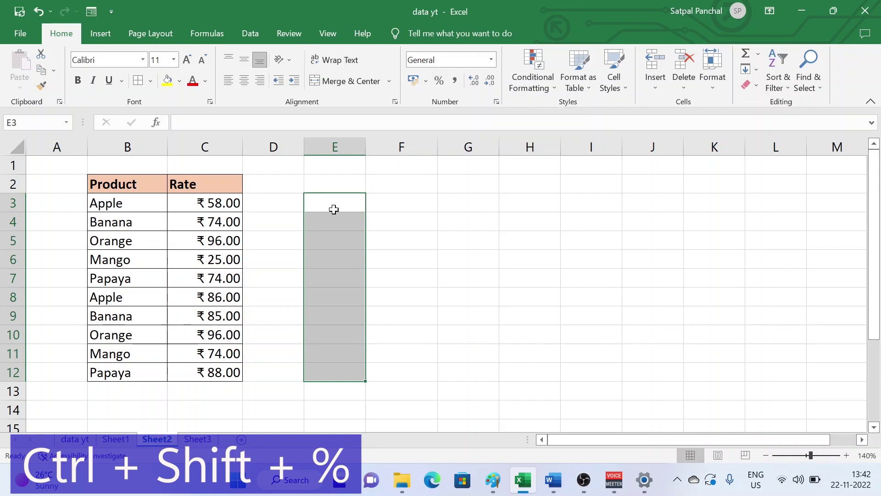
key(ctrl+shift+5)
Enter 58, 25, 48 and 47 into E3:E6 as percentages.
click(345, 205)
text(58)
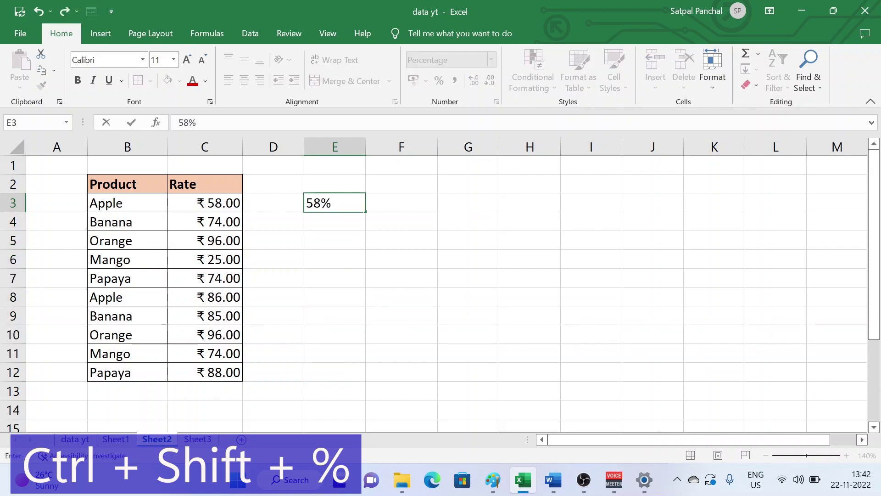
key(Return)
text(25)
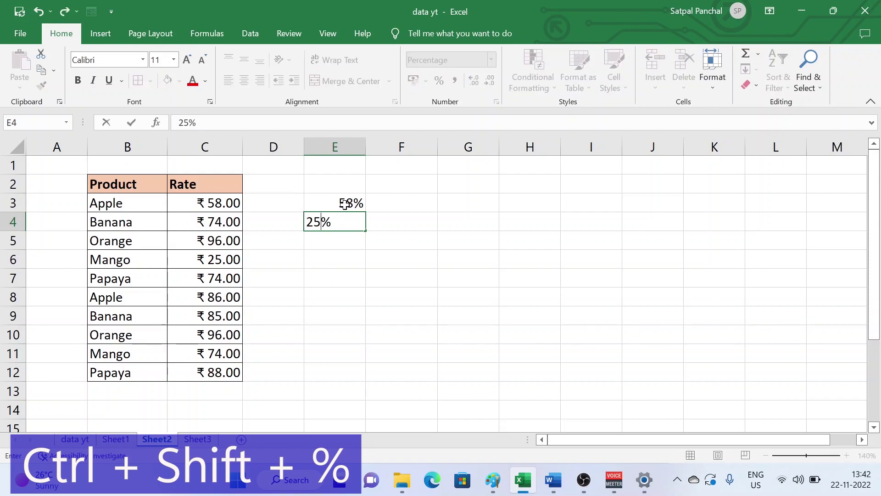
key(Return)
text(48)
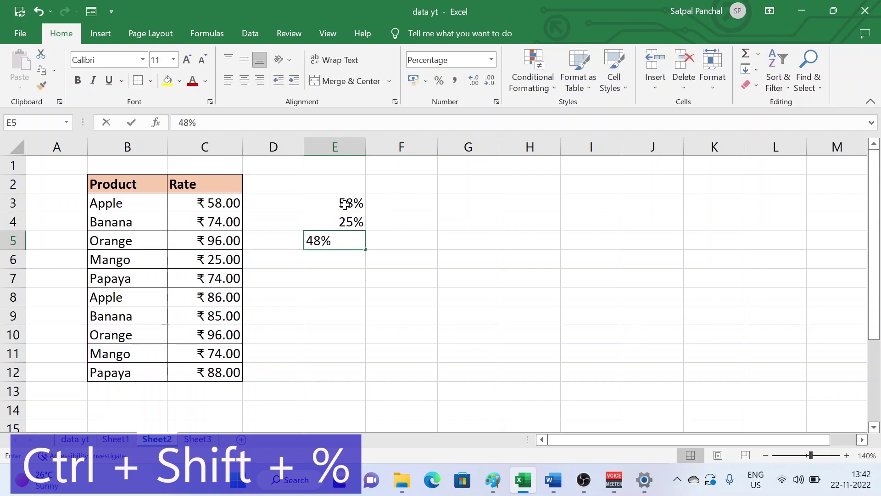
key(ctrl+Return)
key(Return)
text(47)
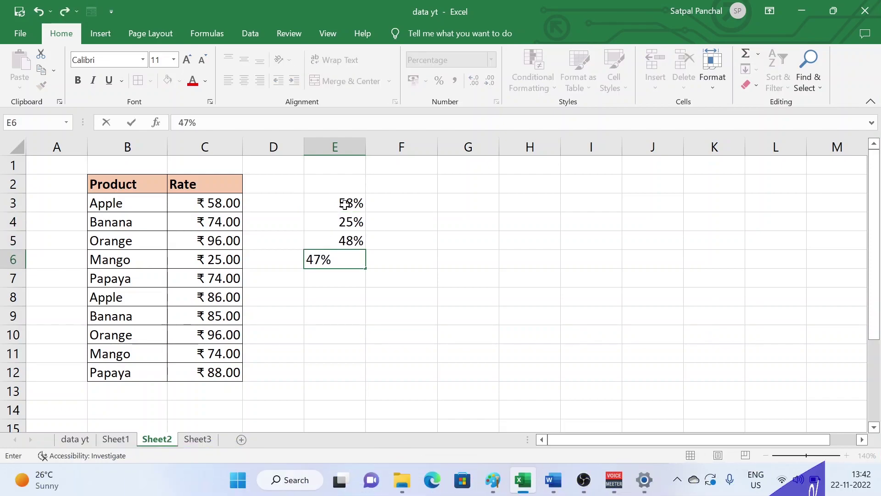
click(473, 333)
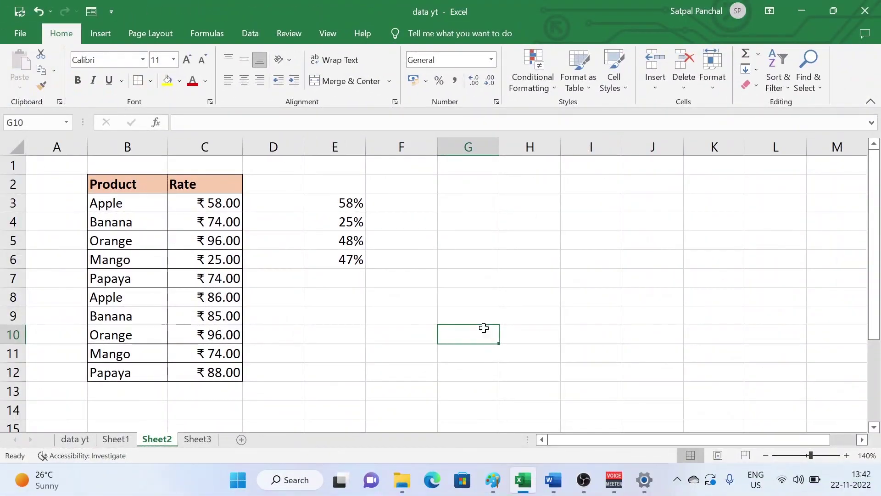
On Sheet1, fill name cells C4 and C10 red, using F4 to repeat the fill.
key(F4)
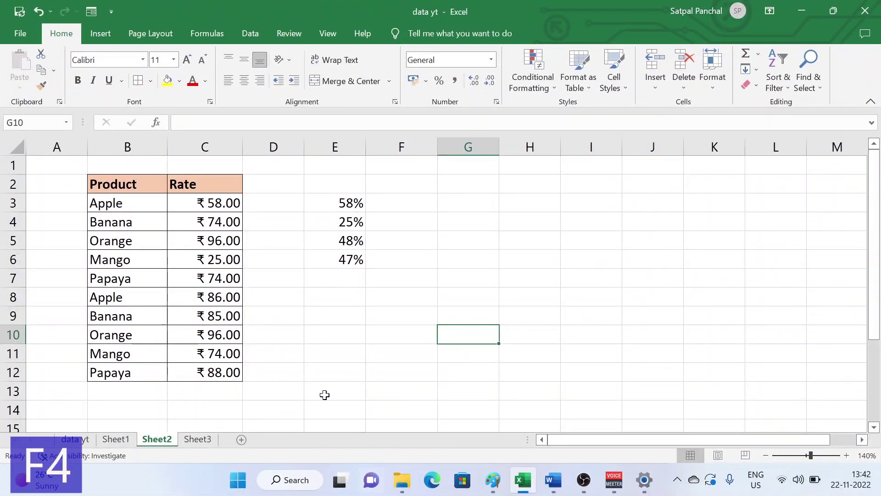
click(116, 439)
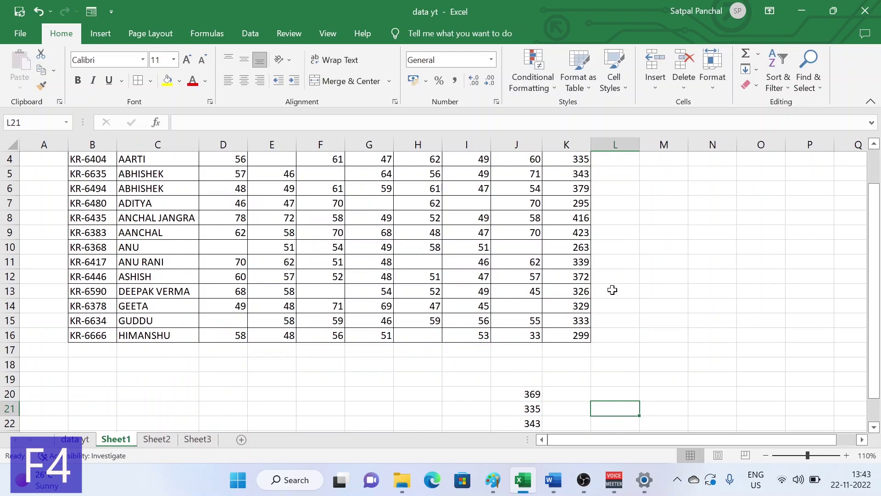
scroll(612, 290, up, 1)
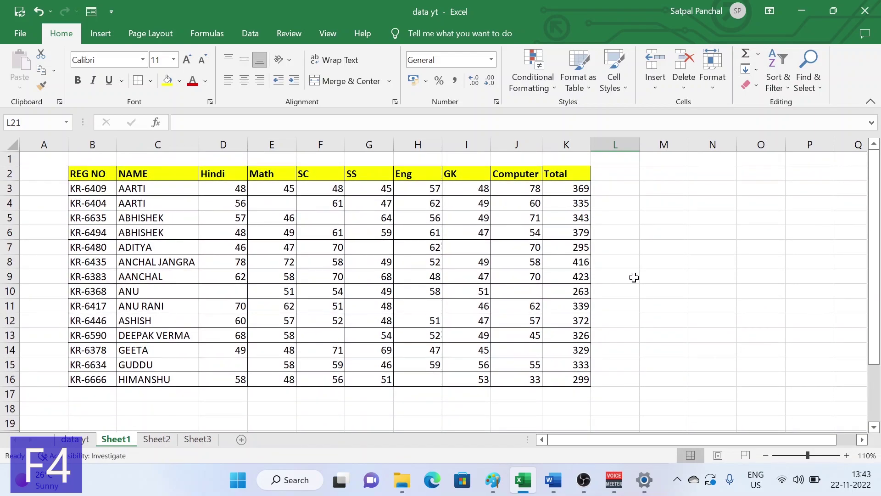
click(131, 204)
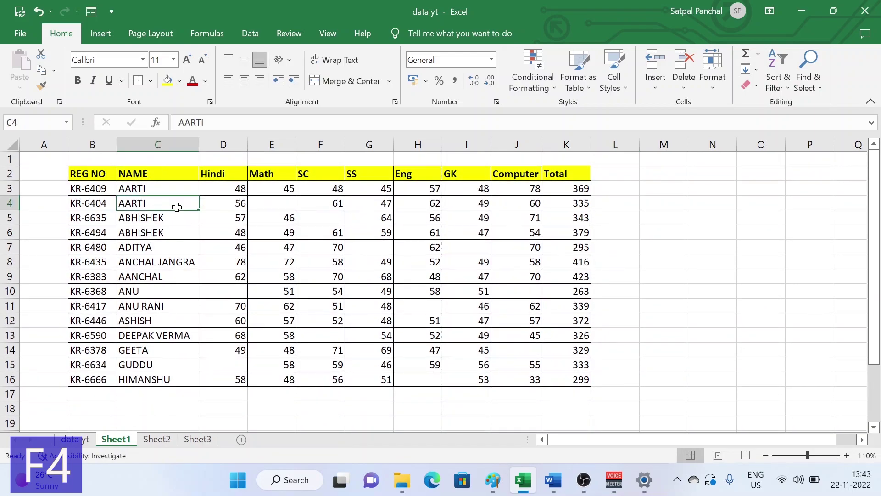
click(178, 81)
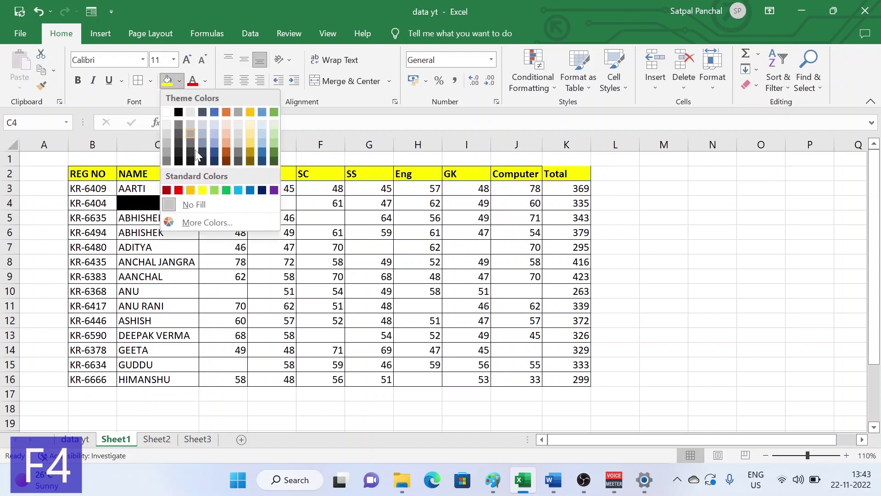
click(181, 189)
click(150, 291)
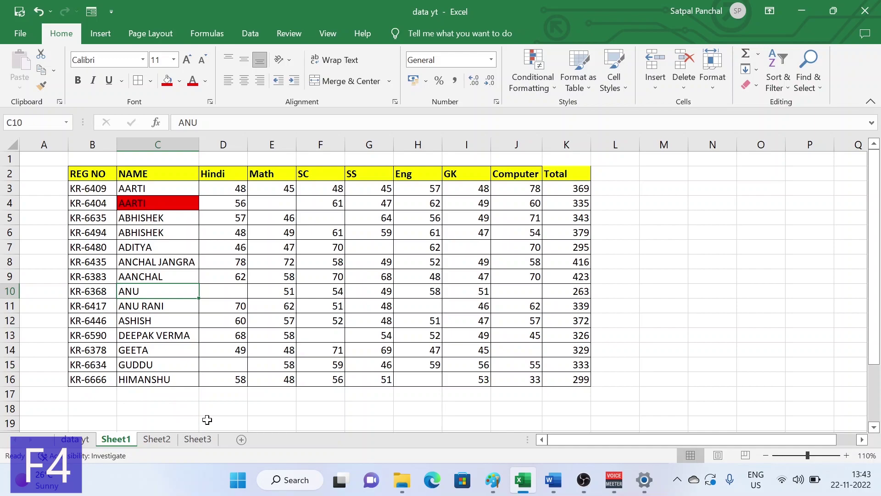
key(F4)
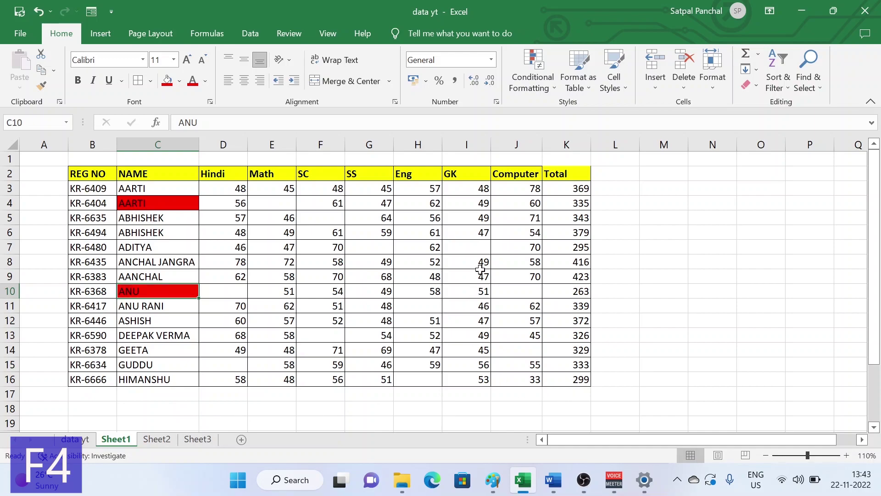
drag(481, 275, 481, 267)
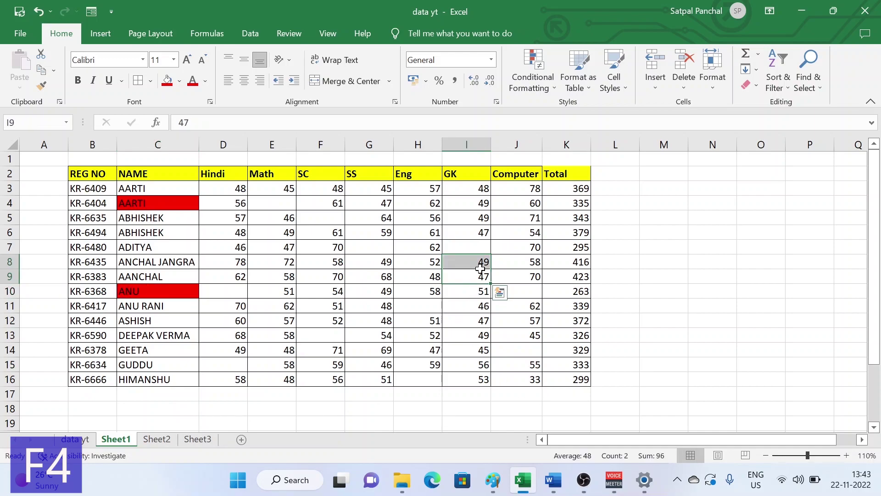
key(F4)
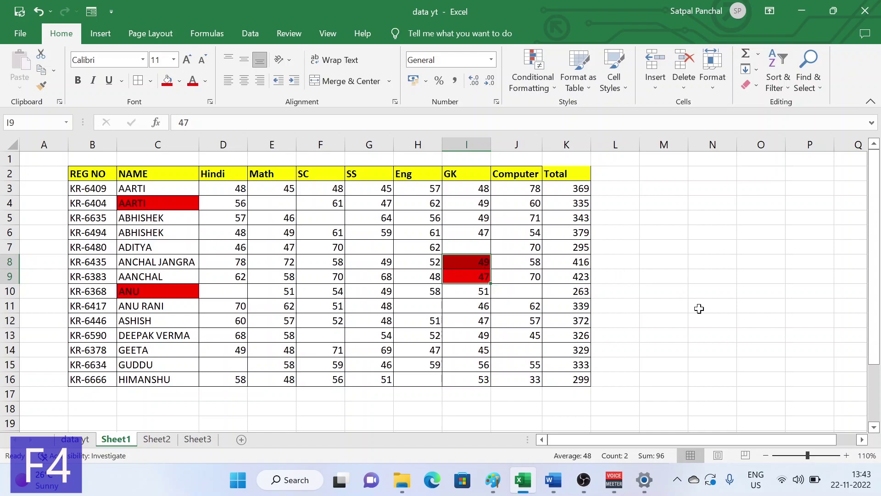
key(ctrl+z)
click(698, 277)
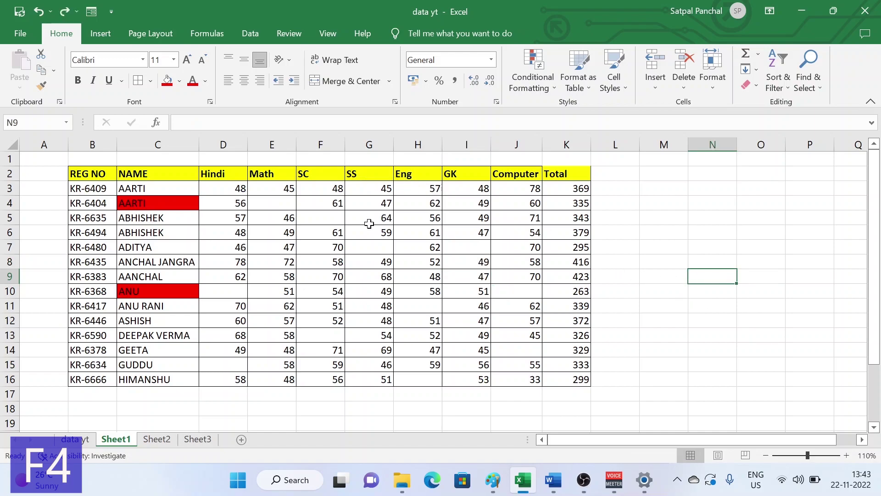
Make the score 70 in F7 and the score 59 in H15 bold.
click(328, 256)
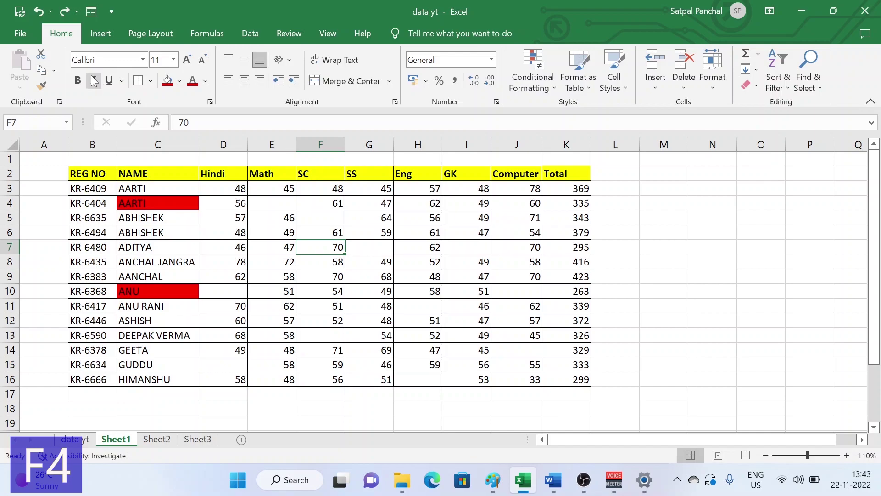
click(79, 80)
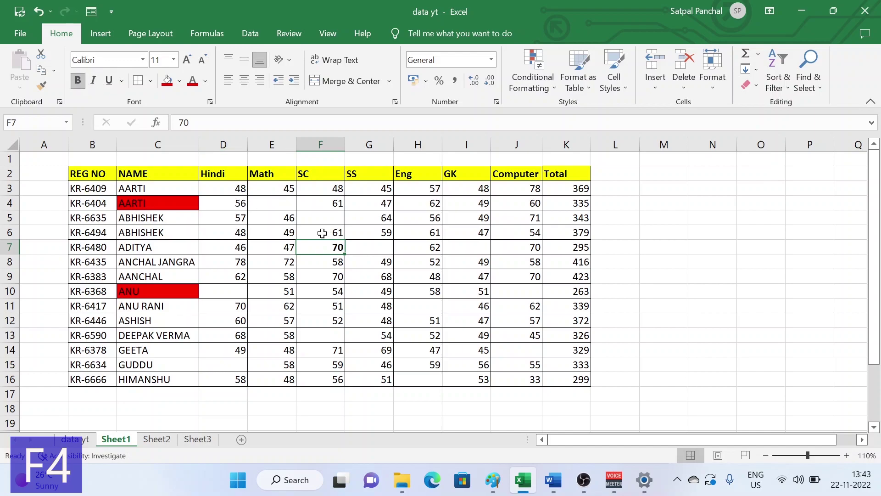
click(435, 369)
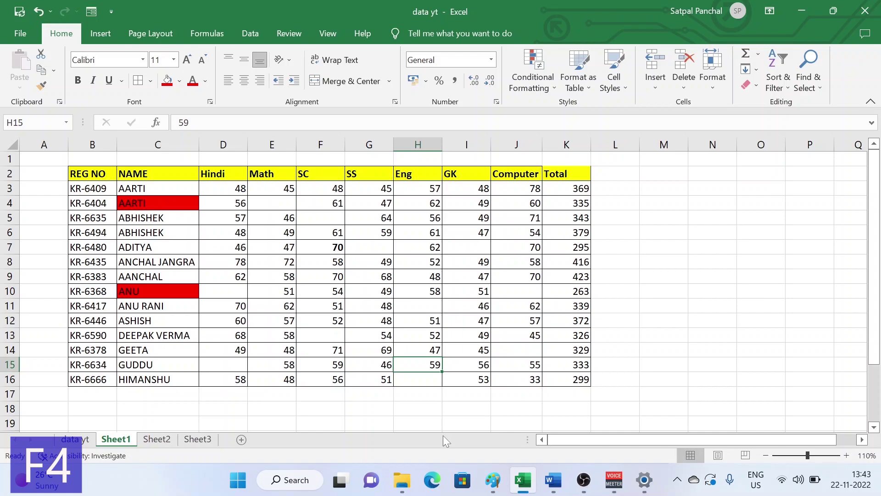
key(F4)
click(92, 366)
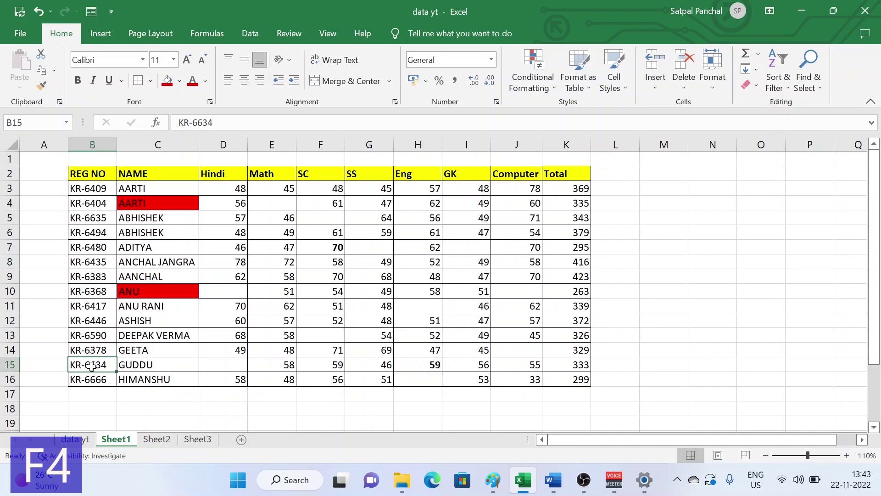
key(F4)
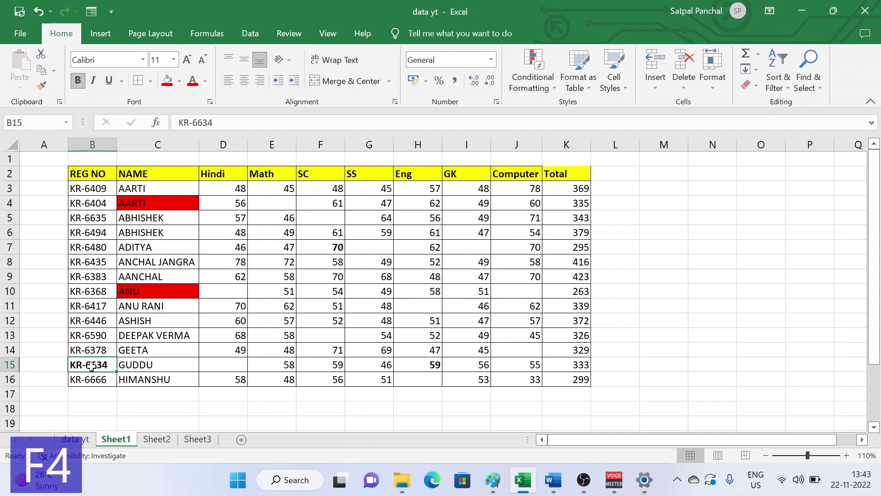
key(ctrl+z)
Insert blank entire rows above rows 5, 9 and 15, repeating with F4.
click(132, 222)
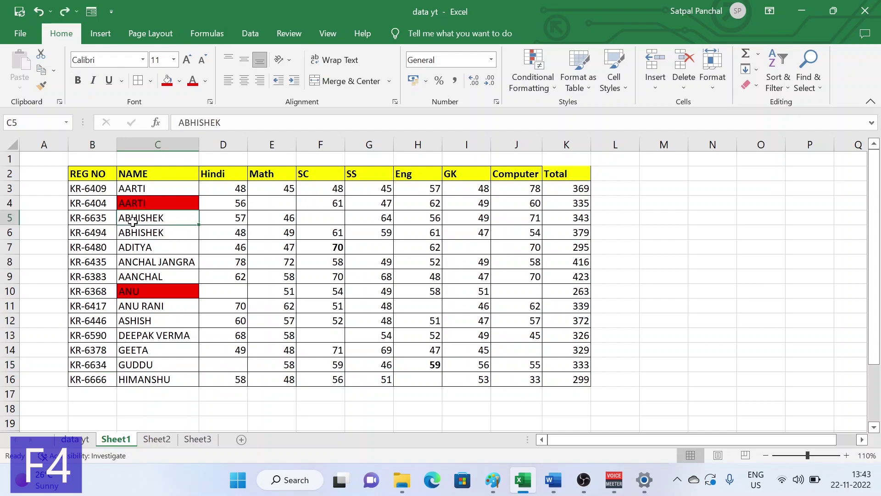
right_click(132, 221)
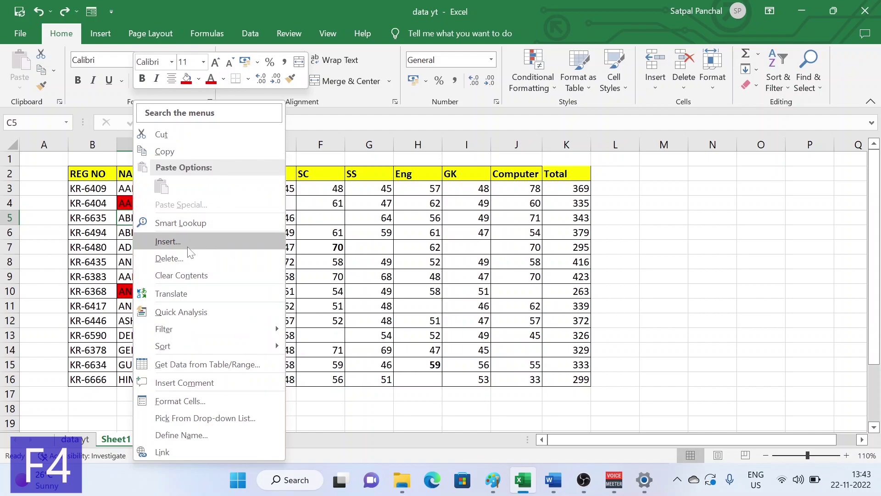
click(189, 243)
click(180, 274)
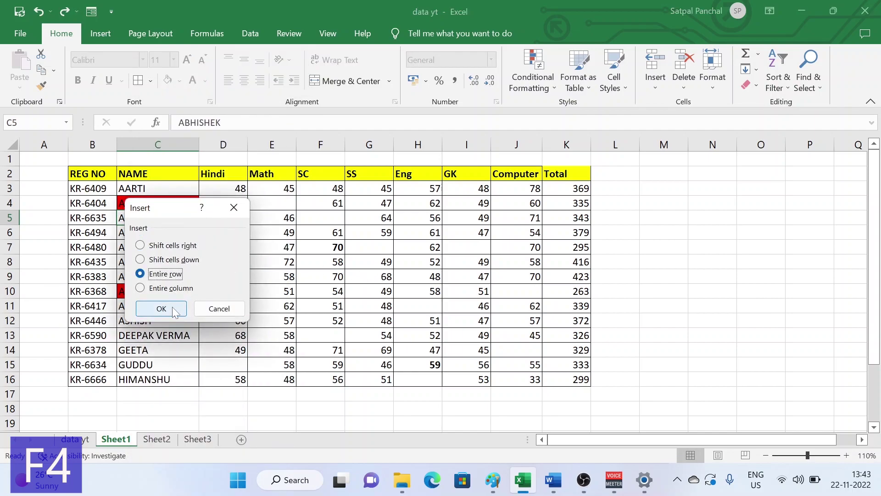
click(161, 309)
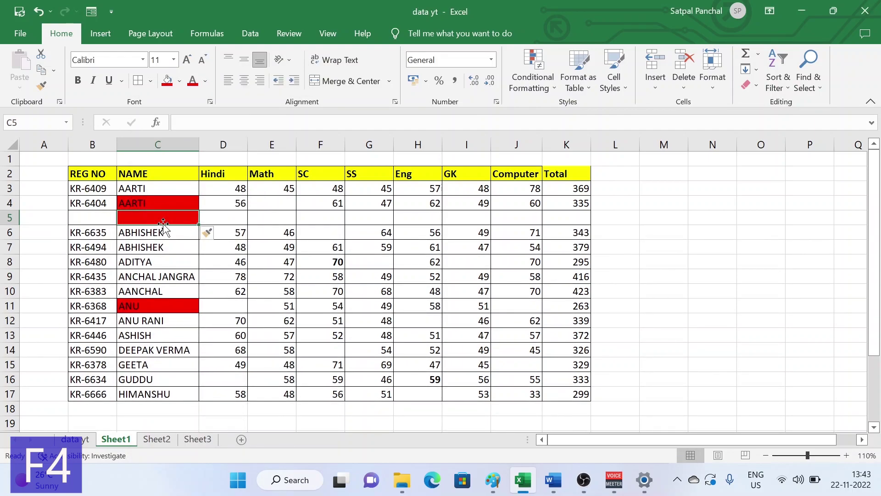
click(151, 278)
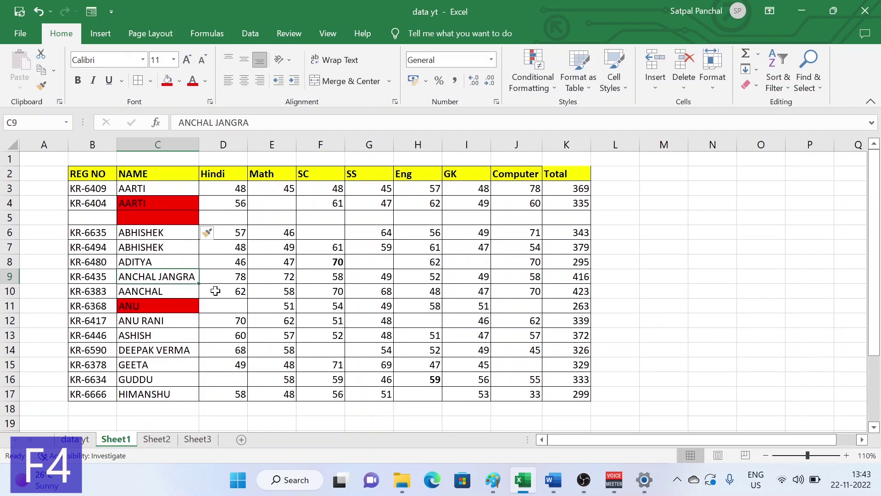
key(F4)
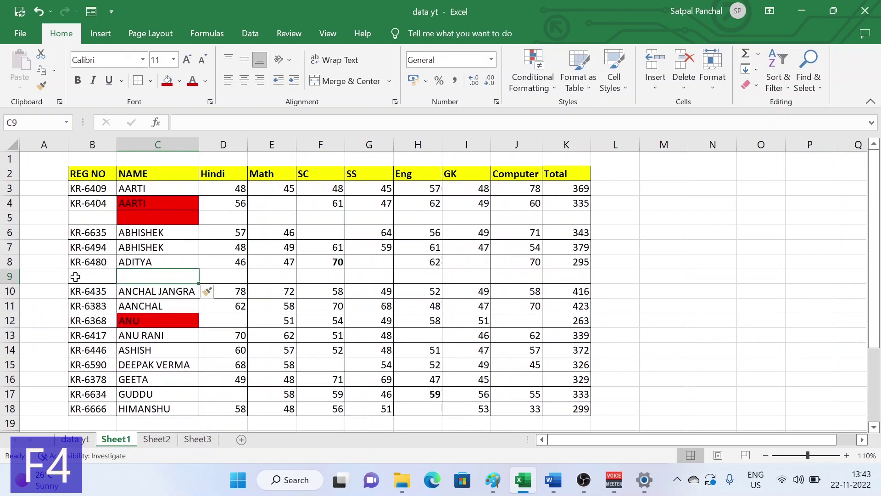
click(147, 365)
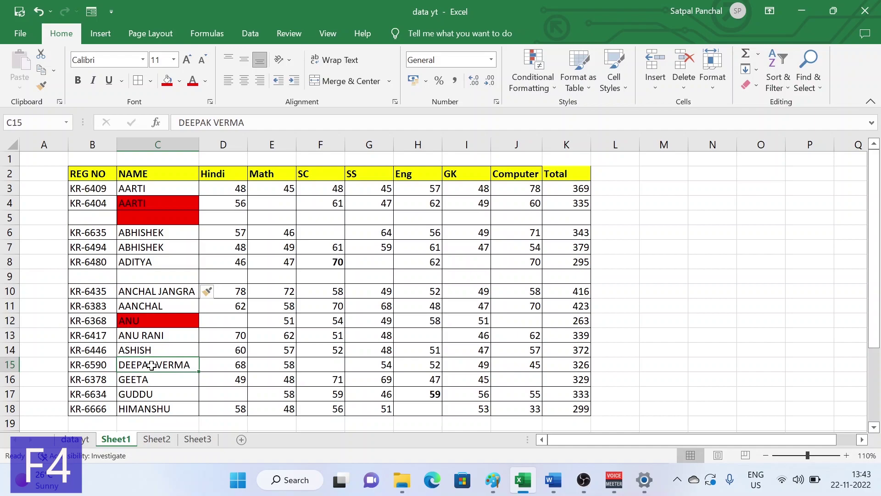
key(F4)
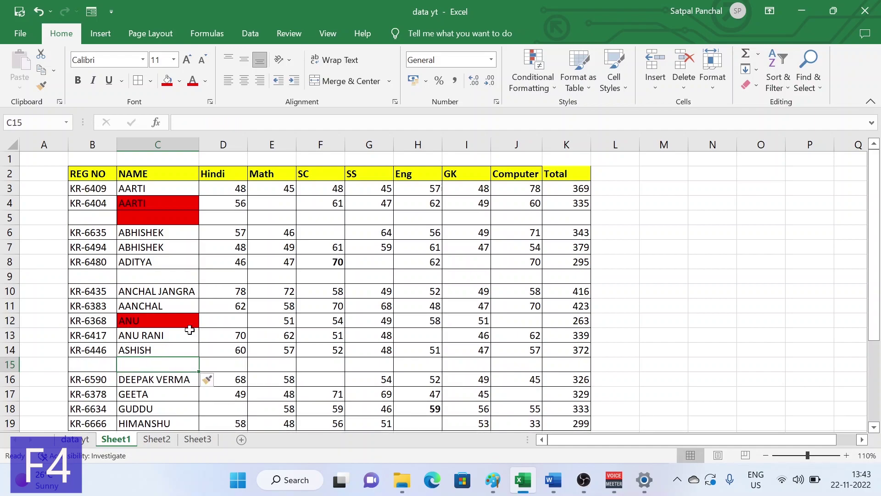
Undo the inserted rows and formatting to restore the original marks table.
click(670, 318)
key(ctrl+a)
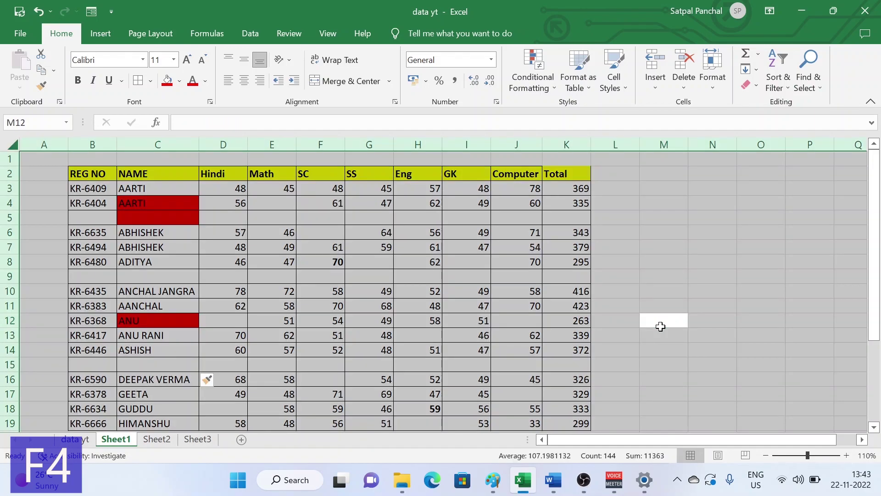
click(626, 305)
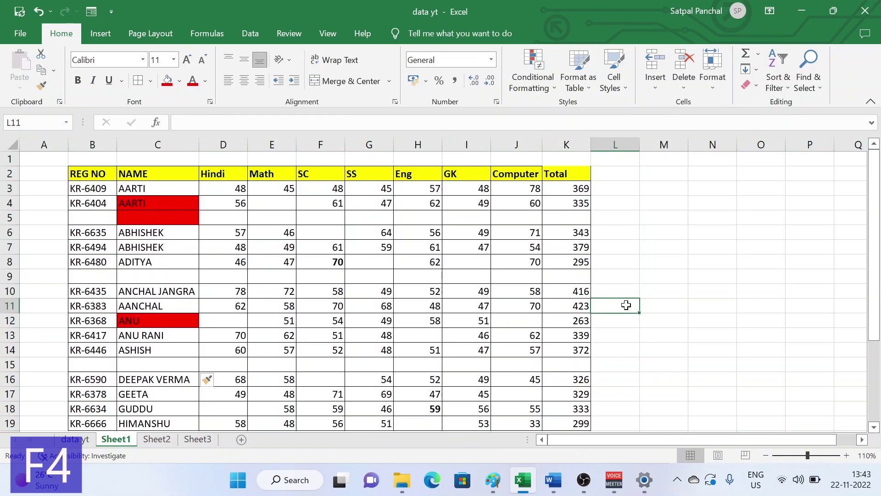
key(ctrl+z)
key(ctrl+z)
key(ctrl+z)
key(ctrl+z)
key(ctrl+z)
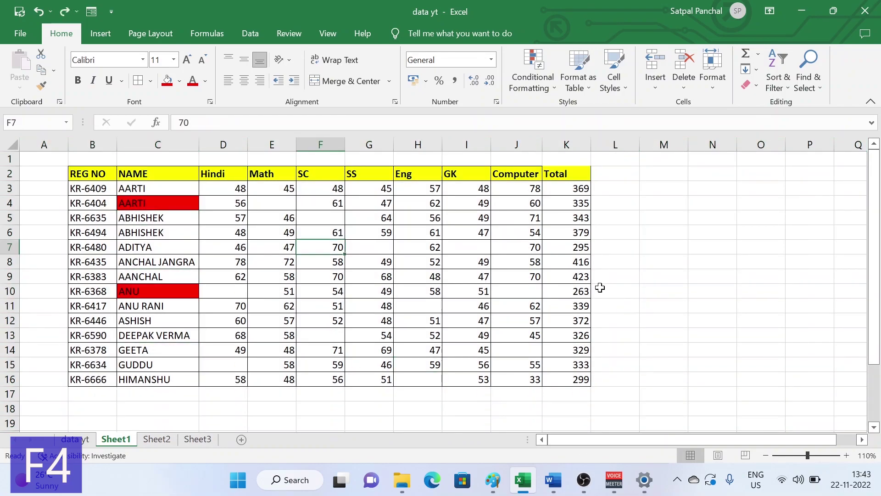
key(ctrl+z)
key(ctrl+z)
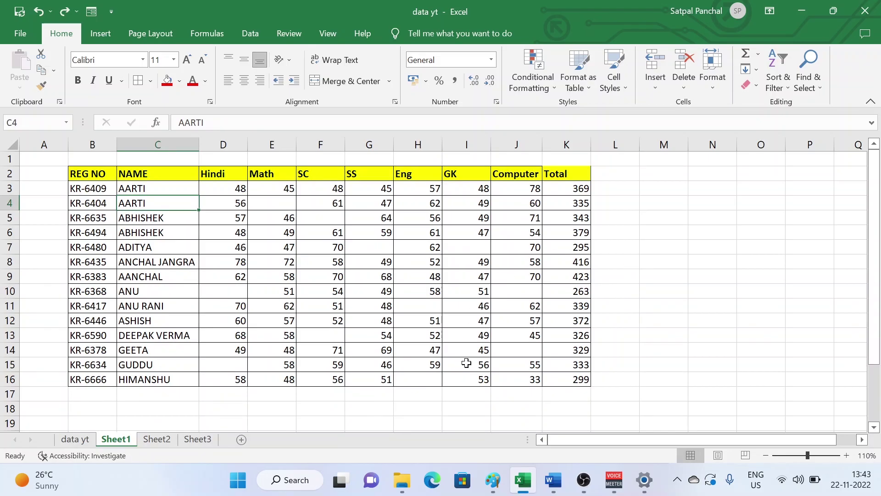
On Sheet2, set the Rate values C3:C12 back to General number format.
click(288, 276)
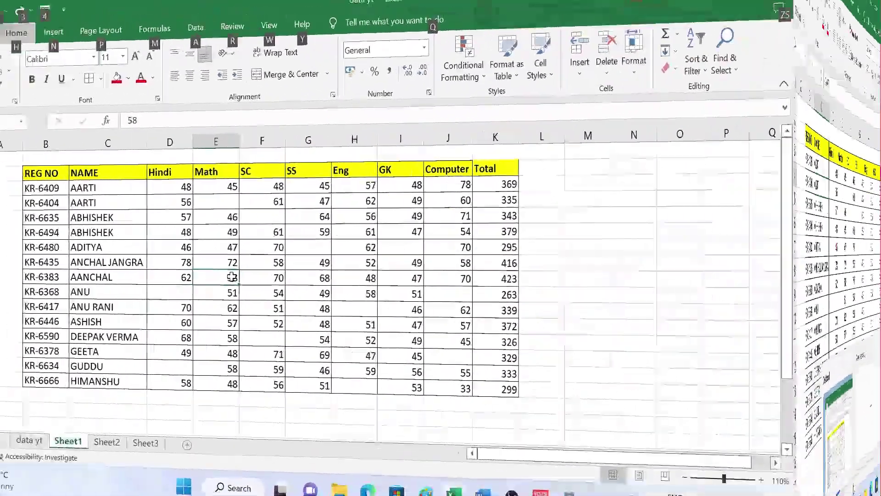
key(alt)
key(alt+F1)
click(761, 261)
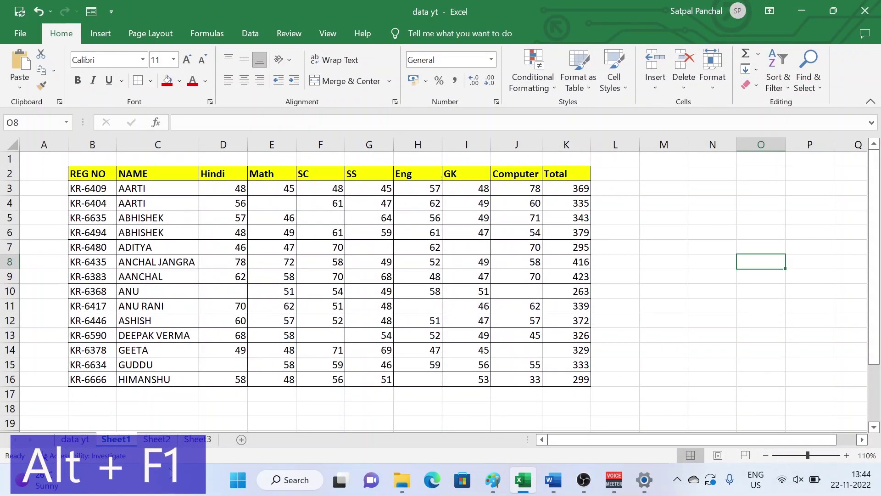
click(156, 440)
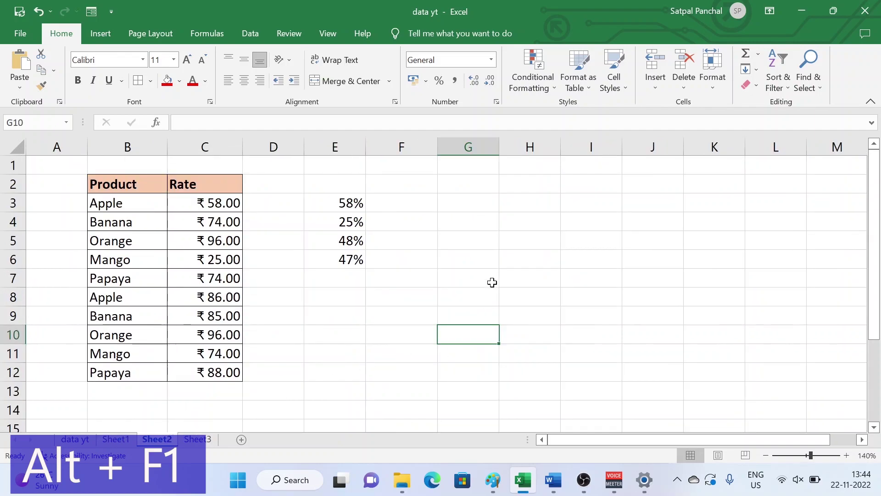
click(465, 275)
drag(223, 203, 229, 372)
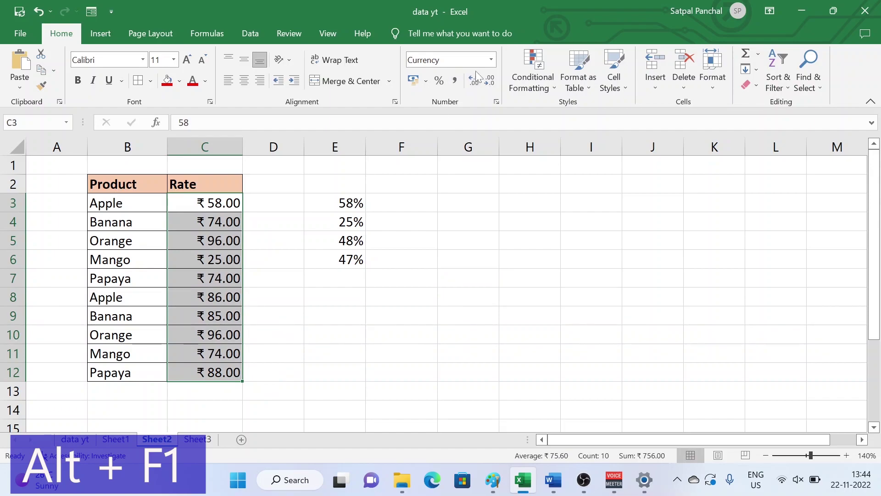
click(491, 59)
click(459, 76)
Clear the percentage values in column E beside the Product/Rate table.
click(523, 273)
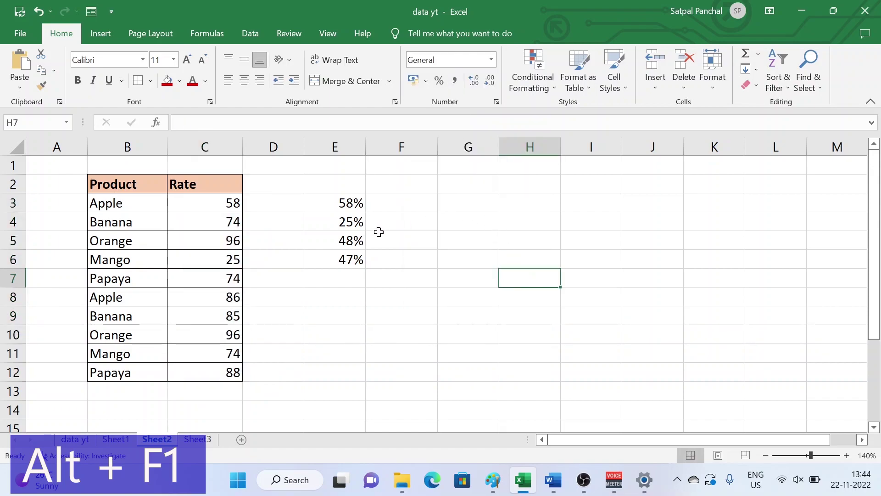
click(365, 208)
drag(356, 185, 369, 283)
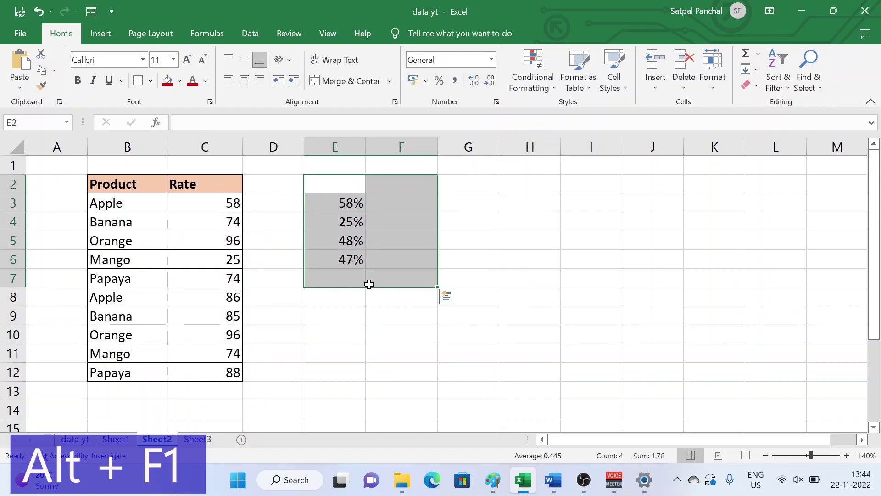
key(Delete)
Insert a quick Rate-by-Product chart from B2:C12 with Alt+F1, then delete its Rate series.
mouse_move(119, 184)
mouse_down()
mouse_move(161, 325)
mouse_move(210, 370)
mouse_up()
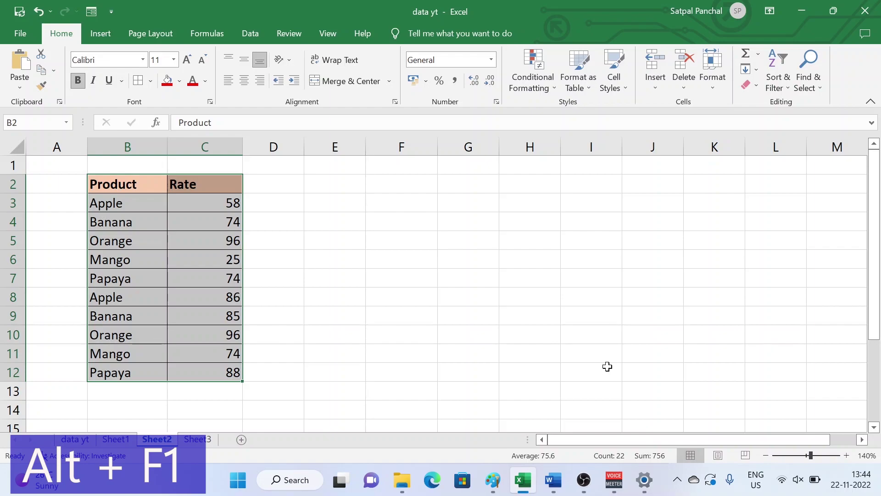
key(alt+F1)
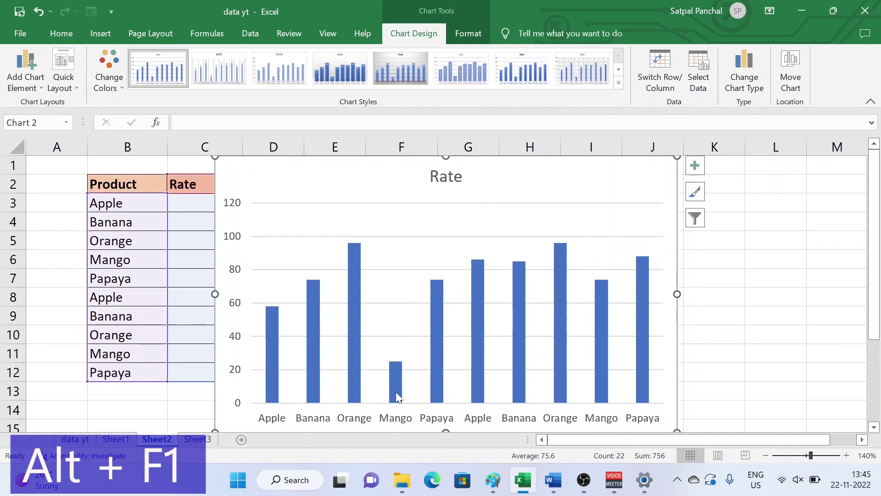
key(ctrl+Return)
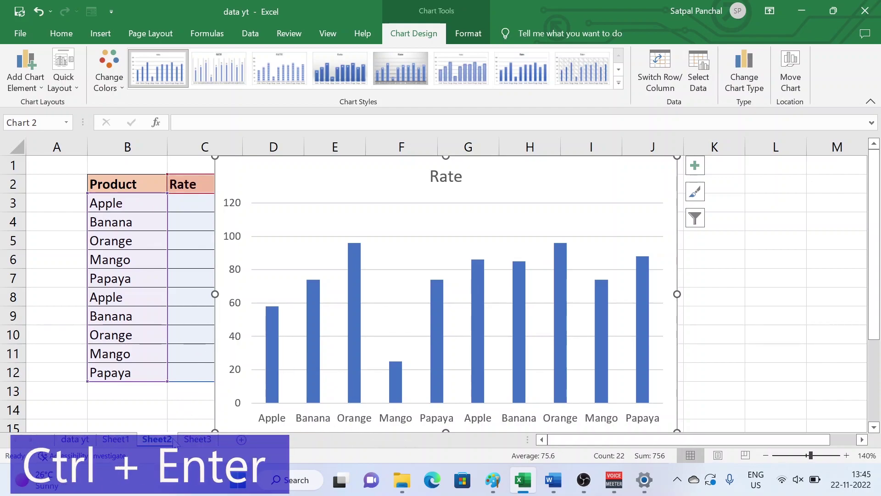
click(195, 439)
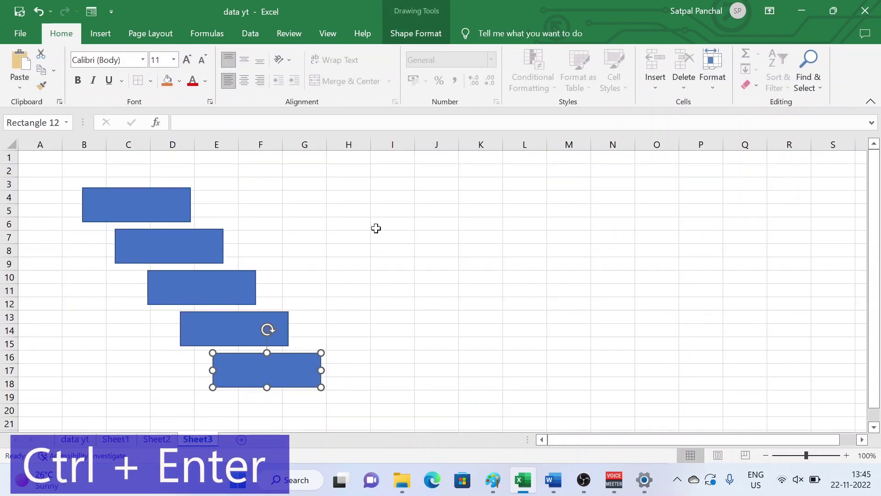
click(154, 441)
right_click(439, 286)
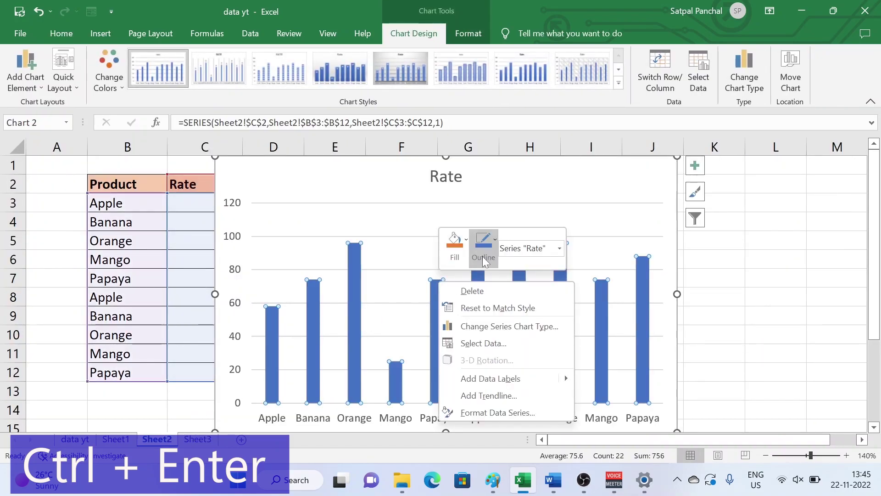
click(498, 289)
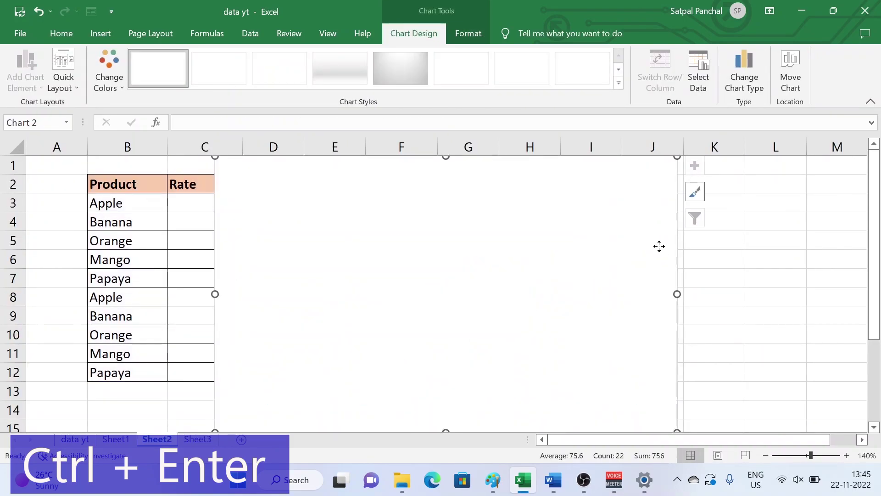
right_click(661, 247)
click(683, 223)
Delete the empty chart, try entering 'a' in F4, G8, I4 and I9, then undo them.
key(Delete)
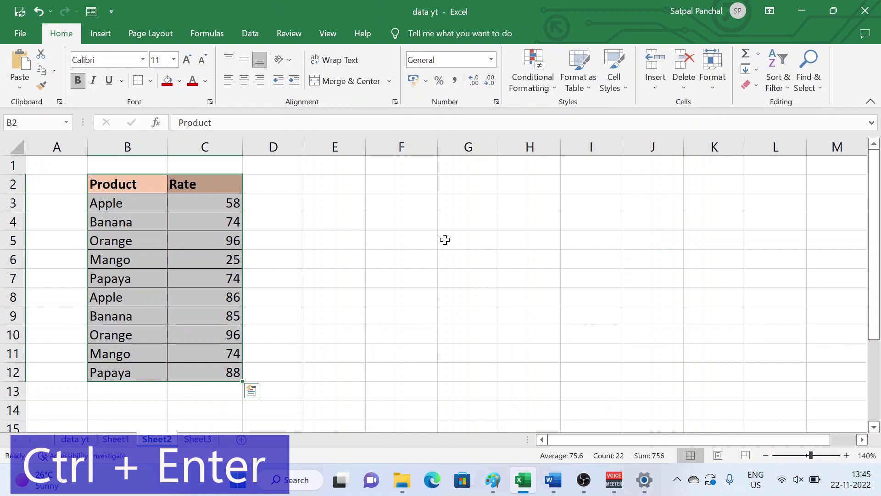
click(404, 221)
text(a)
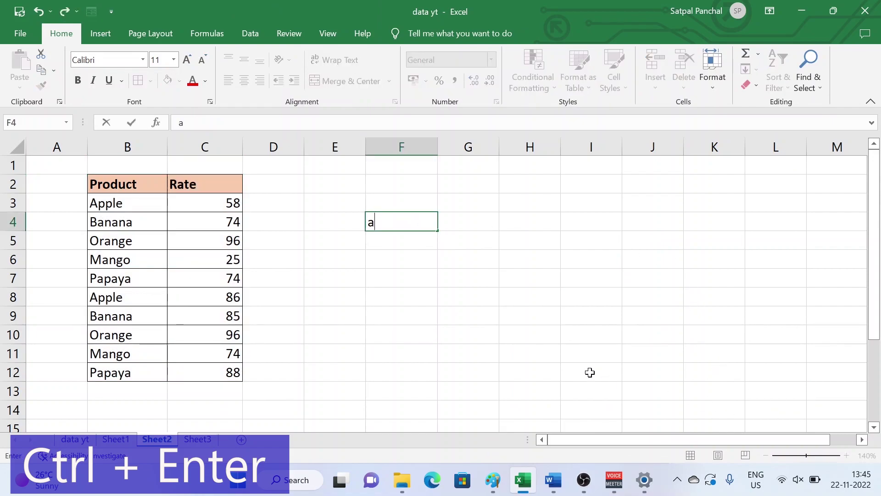
click(485, 291)
text(a)
key(ctrl+Return)
click(599, 225)
text(a)
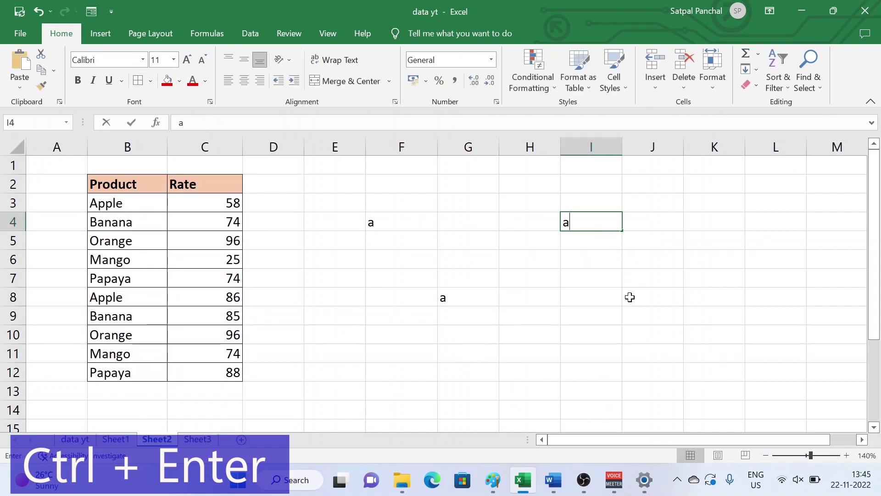
key(ctrl+Return)
click(579, 322)
text(a)
key(ctrl+Return)
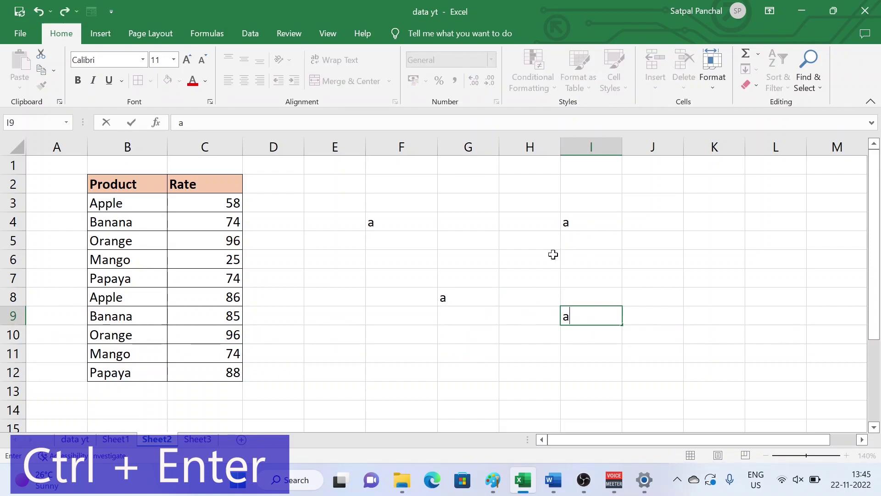
key(Escape)
click(601, 273)
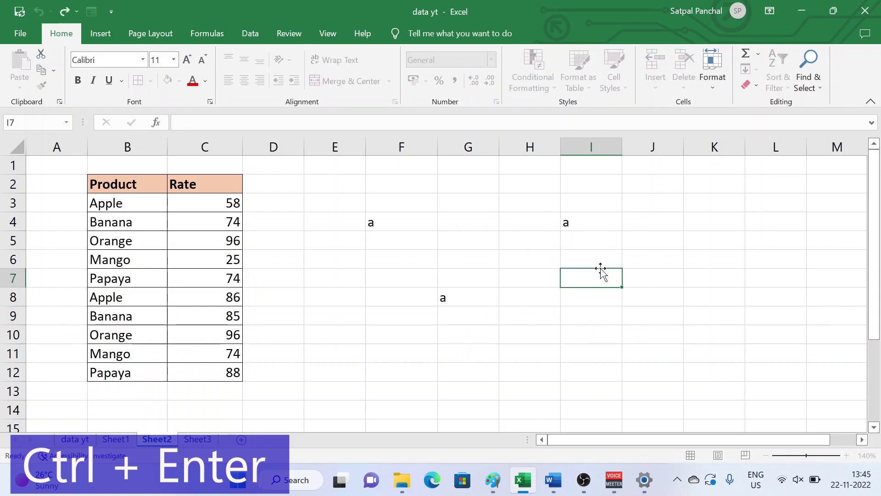
key(ctrl+z)
key(ctrl+z)
key(ctrl+z)
key(ctrl+z)
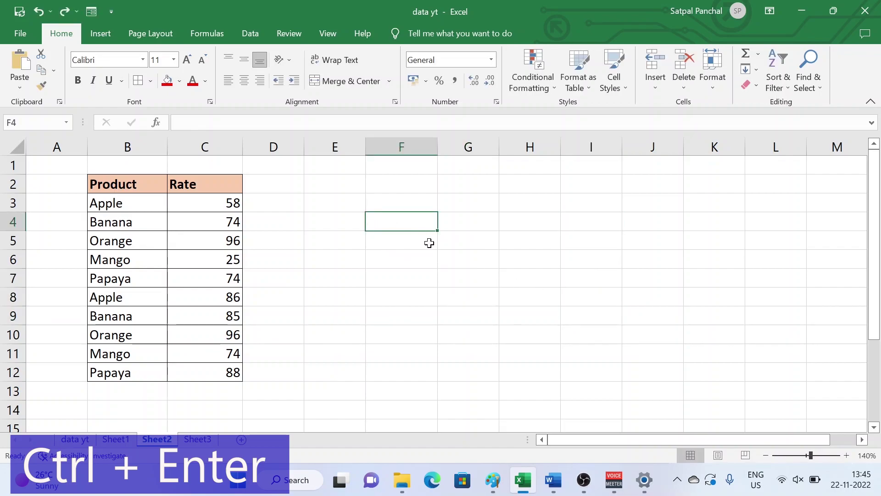
Ctrl-select scattered cells including F8, I4, J9, K5, I8, G5, L13, H13, G9:G10 and G13.
ctrl+click(403, 305)
ctrl+click(577, 222)
ctrl+click(650, 317)
ctrl+click(734, 239)
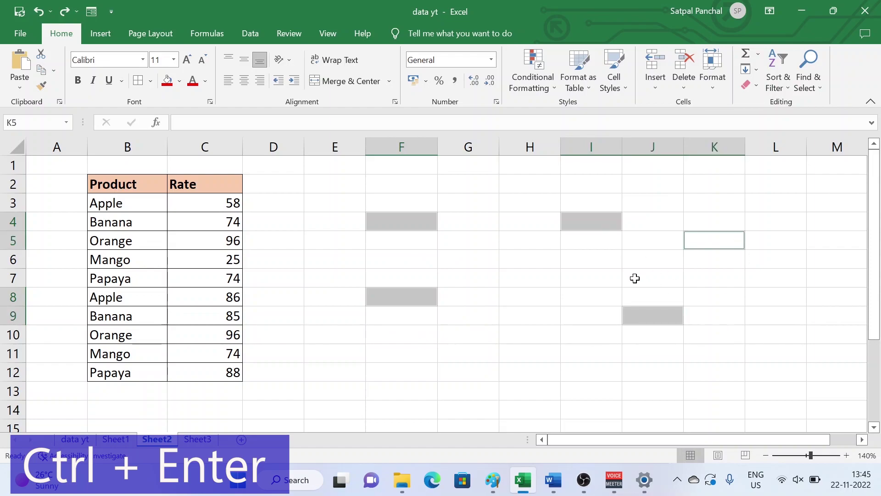
ctrl+click(576, 297)
ctrl+click(533, 376)
ctrl+click(478, 244)
ctrl+click(557, 368)
ctrl+click(754, 384)
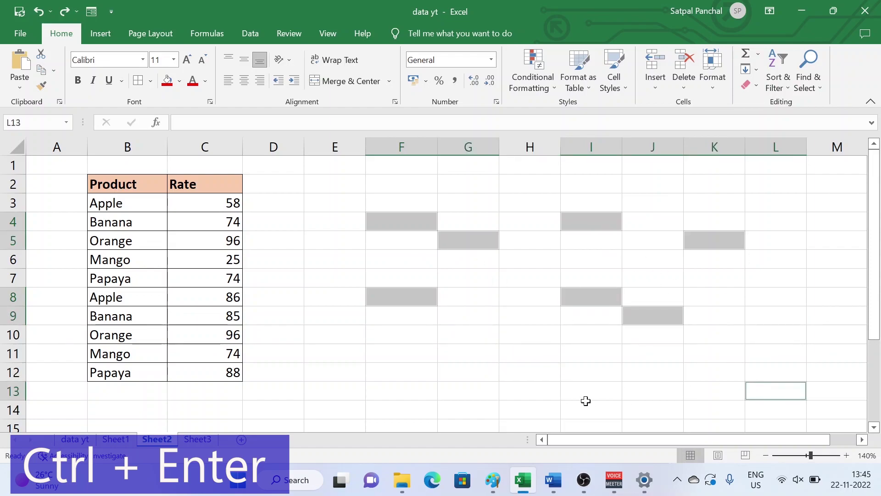
ctrl+click(538, 385)
drag(487, 324, 486, 338)
ctrl+click(440, 389)
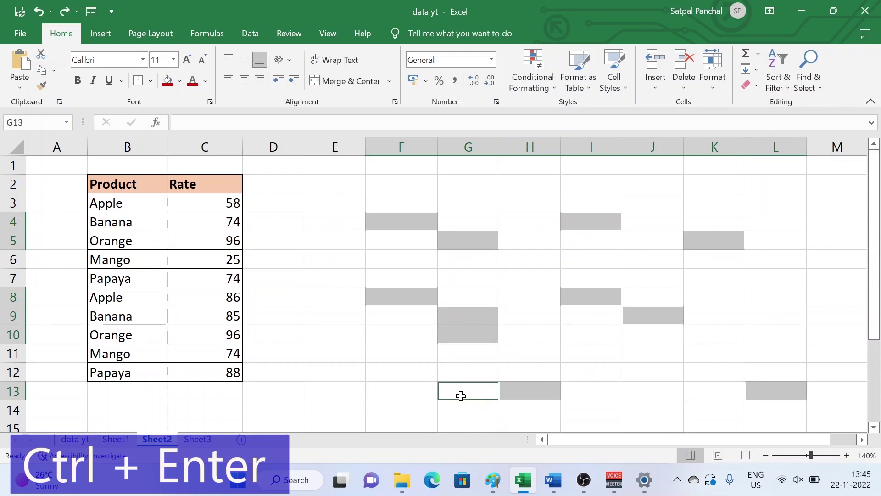
Fill 'ok' into all selected cells at once with Ctrl+Enter, then return to Sheet1.
text(ok)
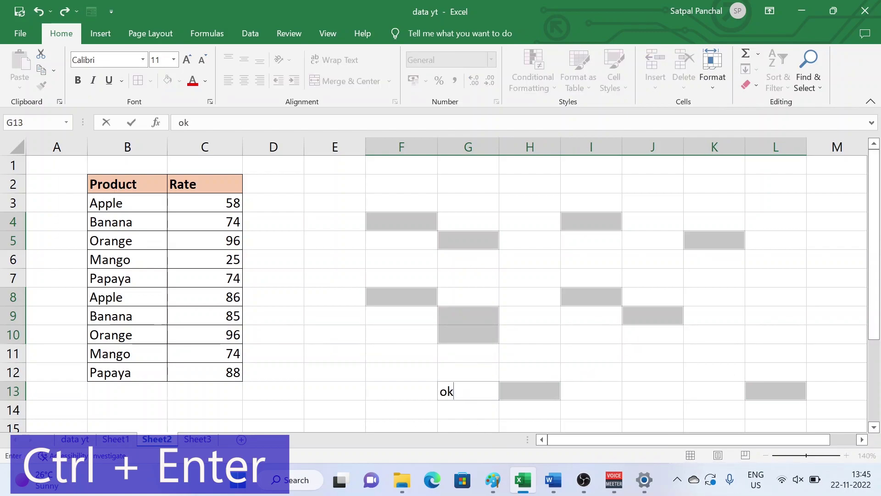
key(ctrl+Return)
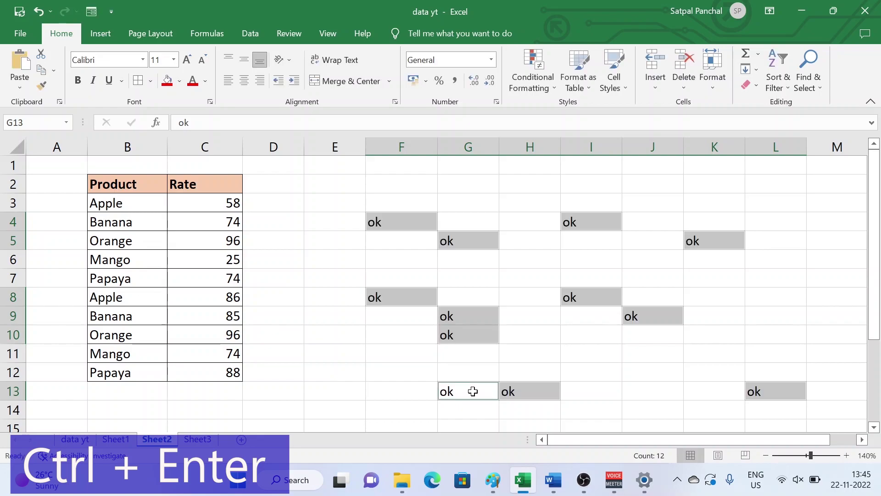
click(604, 372)
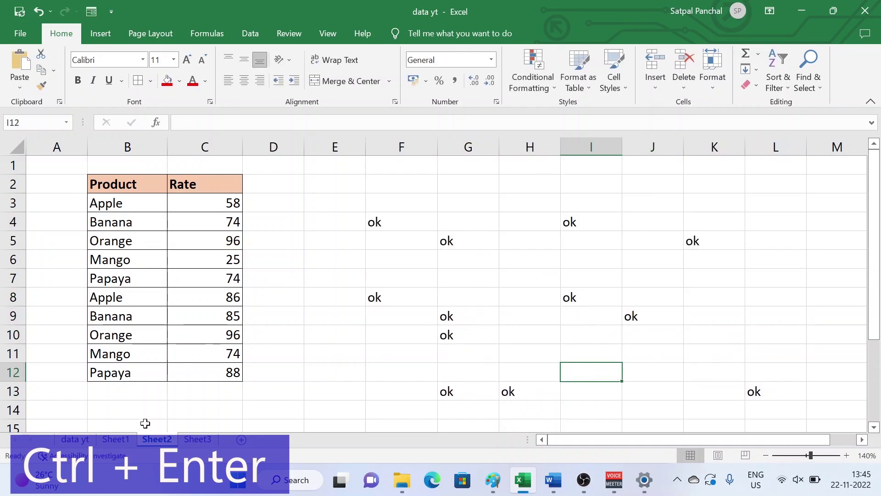
click(115, 439)
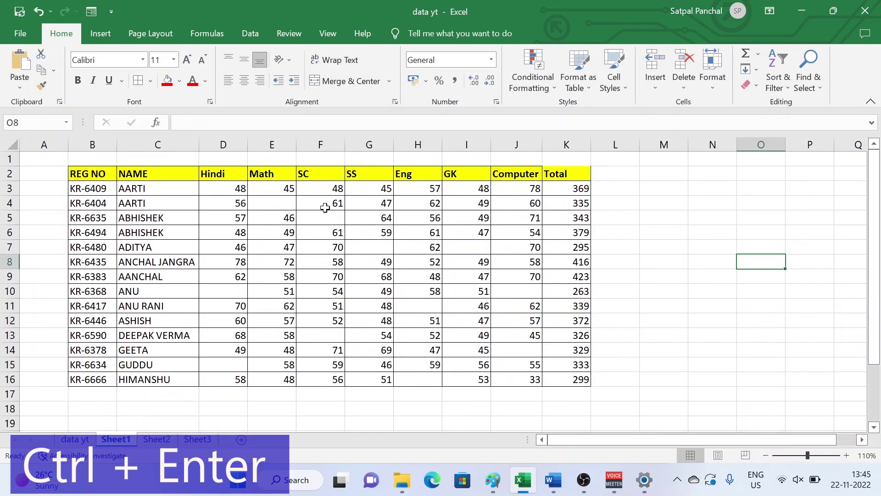
Point out blank marks E4, F5, G7, I7, then select only blanks in D3:K16 via Go To Special.
click(260, 203)
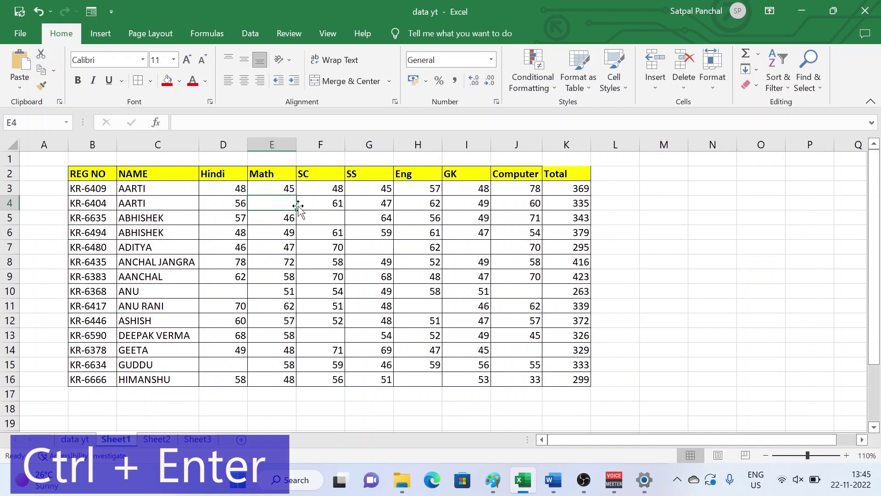
click(319, 217)
click(374, 248)
click(480, 247)
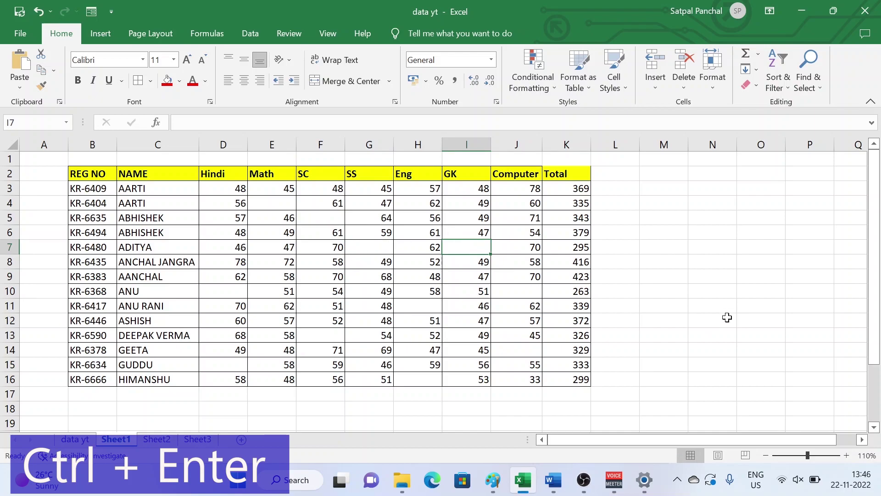
click(713, 291)
drag(228, 195, 548, 379)
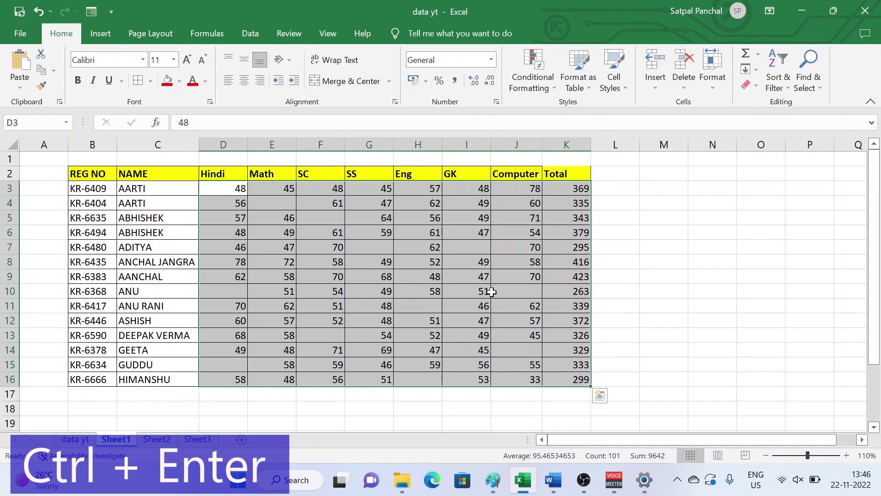
key(ctrl+g)
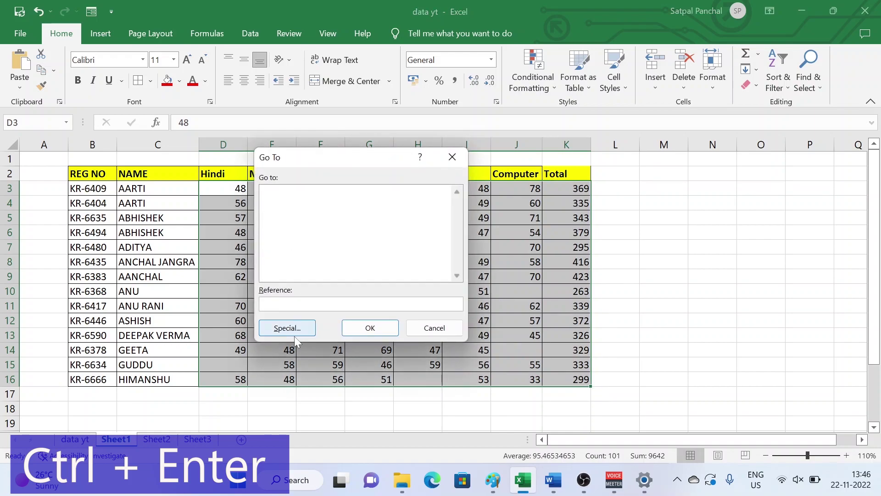
click(289, 328)
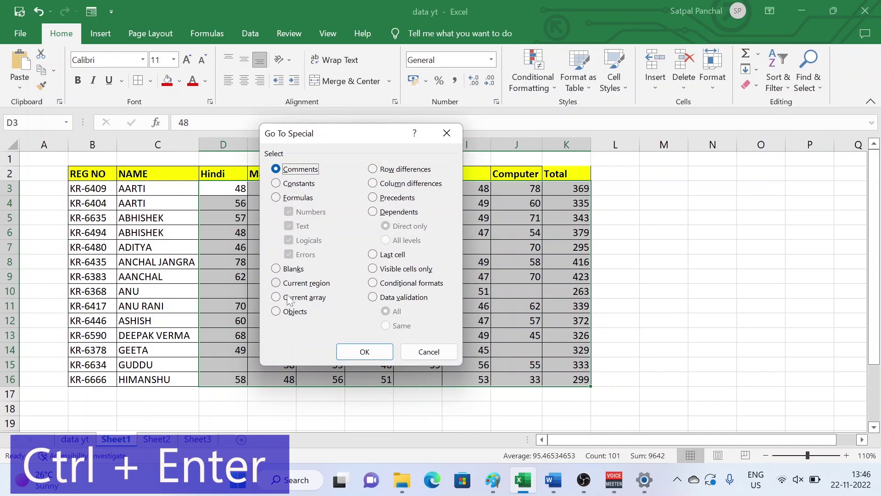
click(281, 269)
click(363, 351)
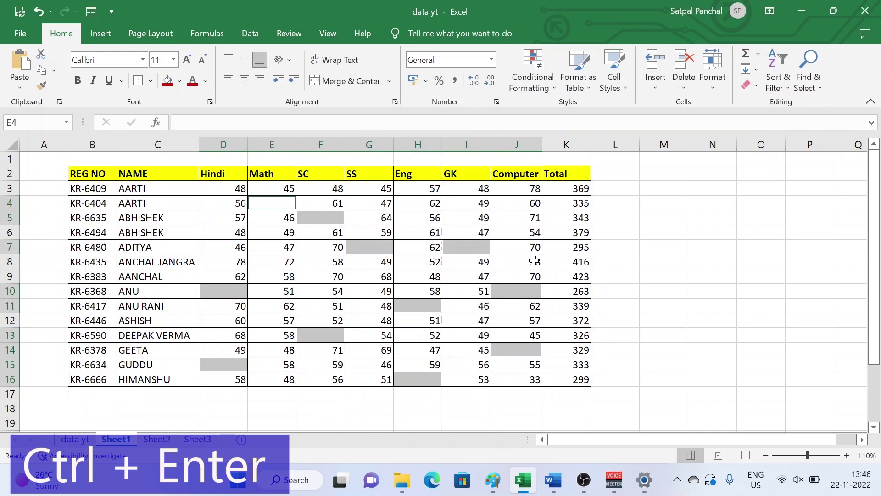
Enter 'A' into every selected blank mark cell at once with Ctrl+Enter.
text(A)
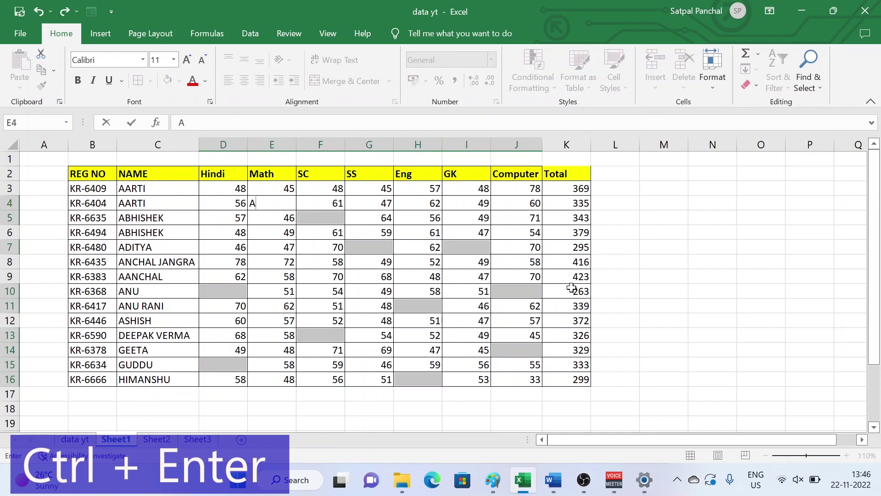
key(ctrl+Return)
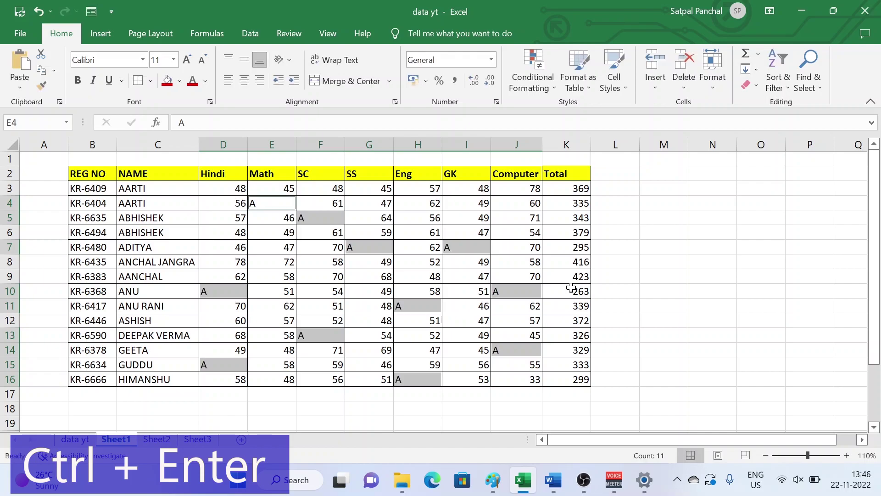
click(691, 276)
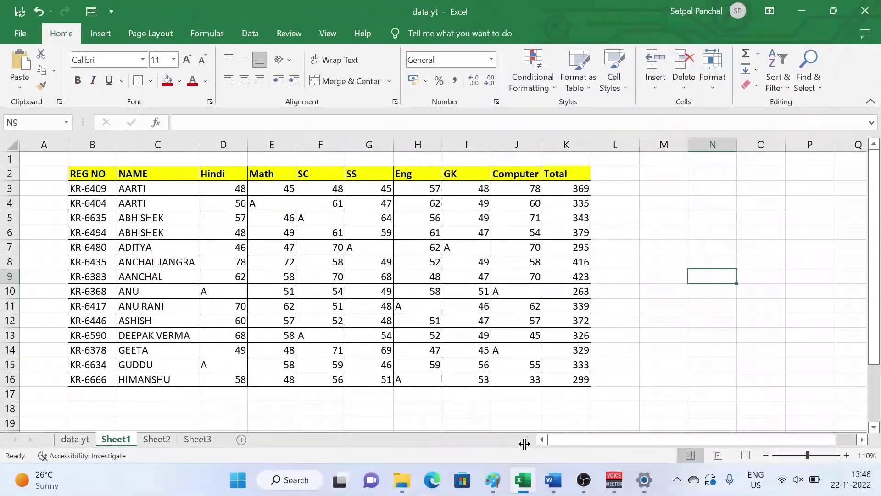
key(alt+equal)
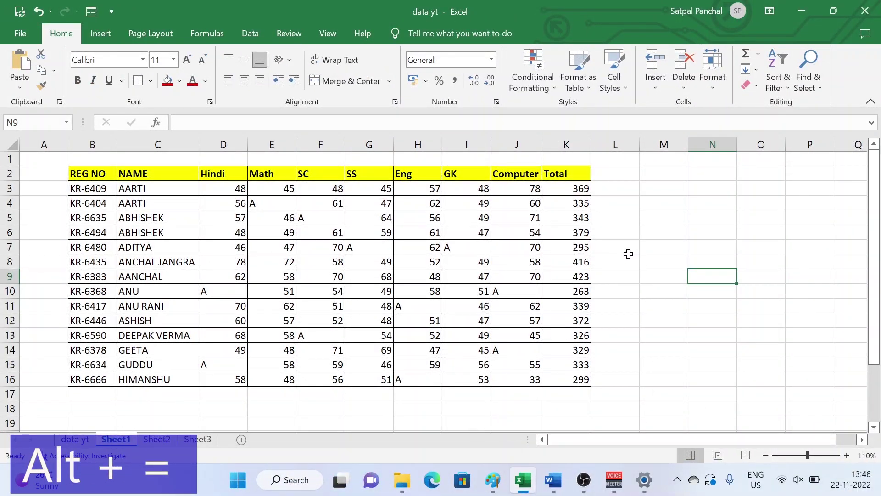
Clear the Total values in K3:K16 and AutoSum K3 to =SUM(D3:J3), giving 369.
drag(579, 188, 592, 380)
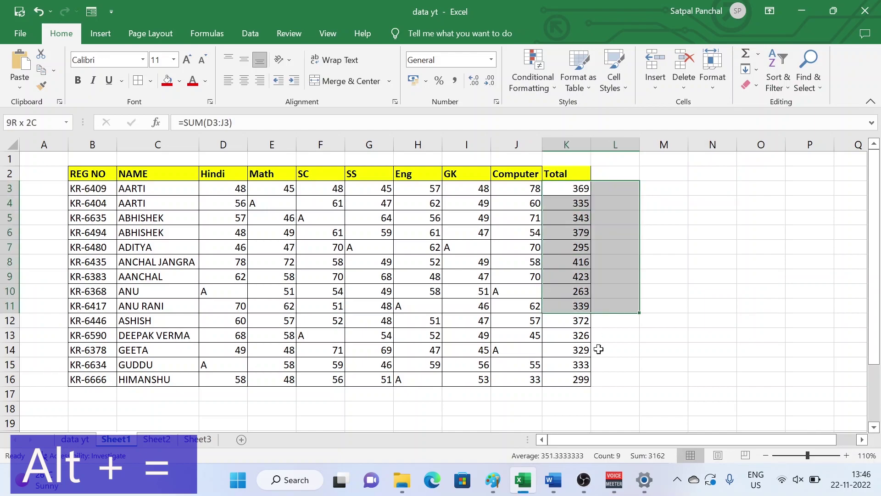
key(Delete)
click(673, 307)
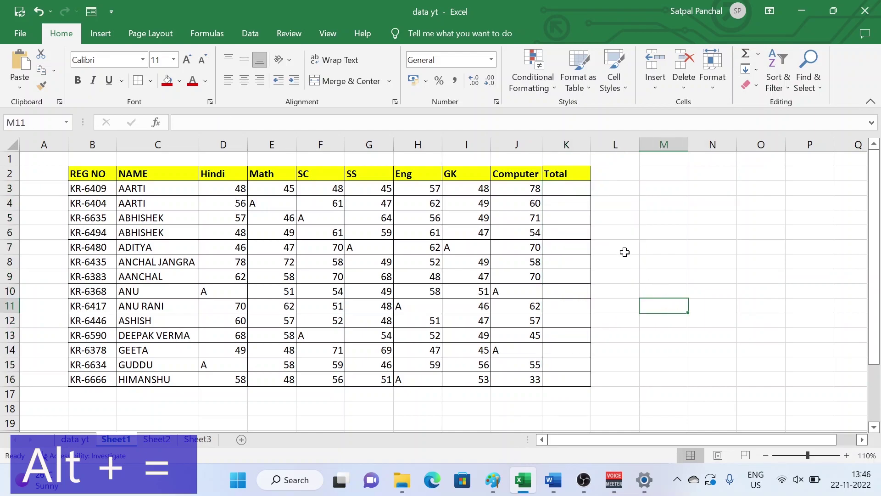
click(583, 191)
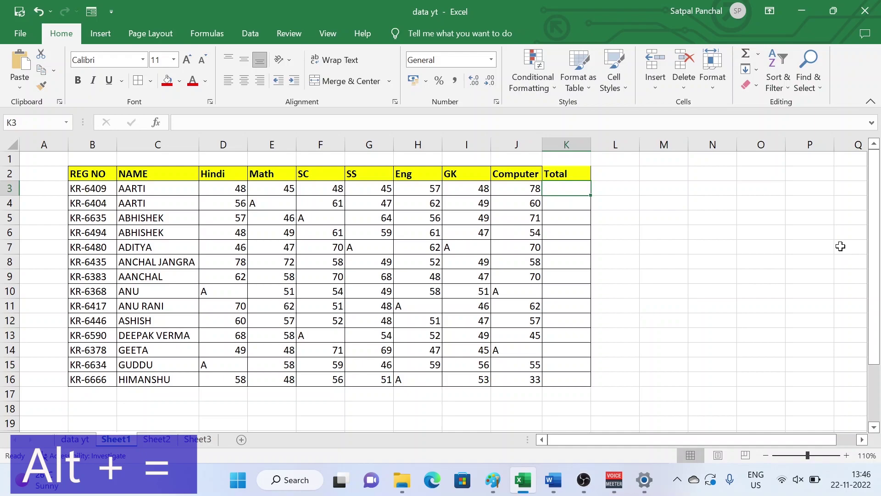
key(alt+equal)
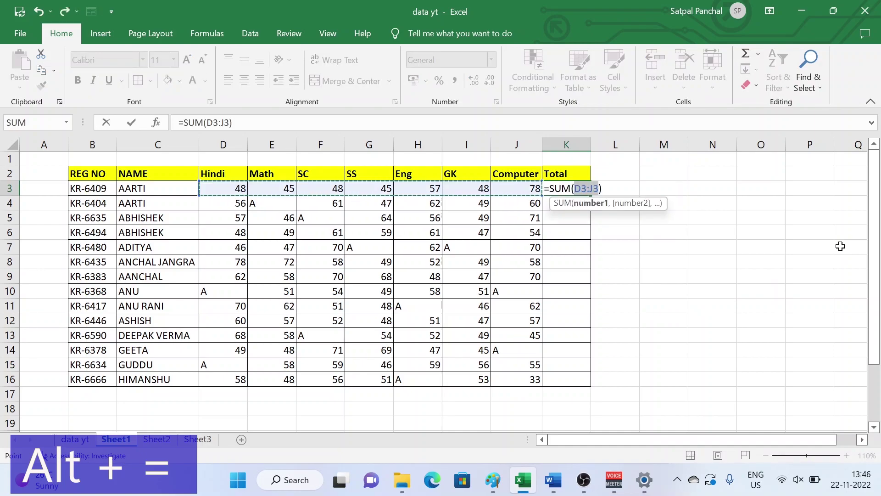
key(Return)
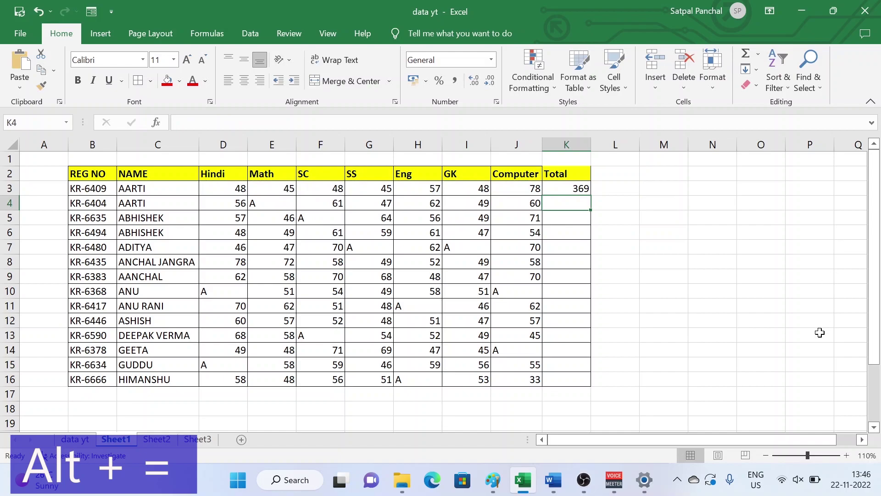
Try an AutoSum in J17 for the Computer column, cancel it, and reselect K3.
click(517, 393)
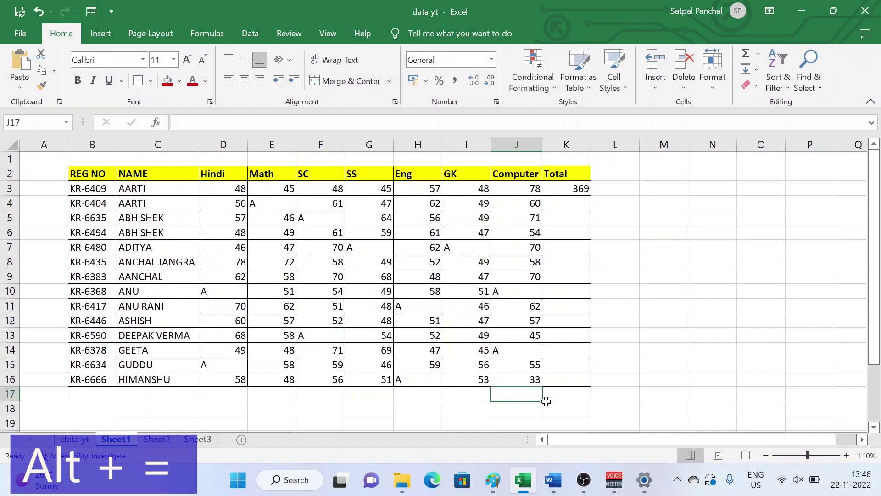
key(alt+equal)
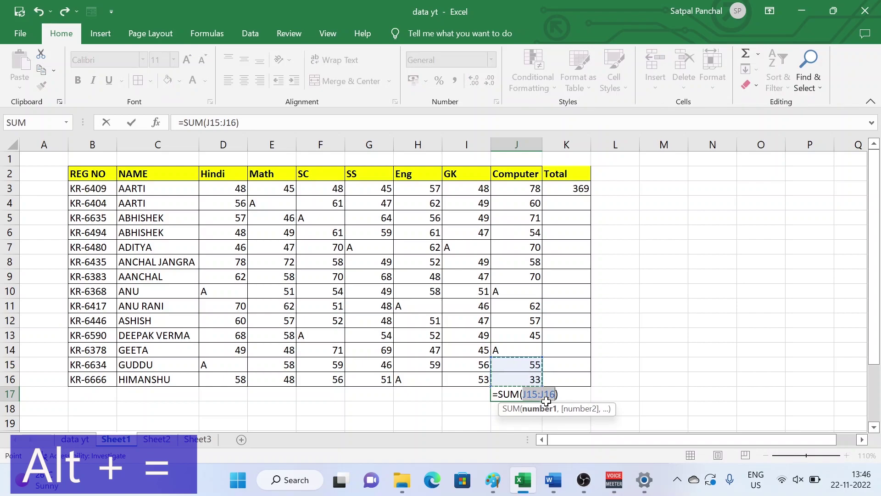
key(Escape)
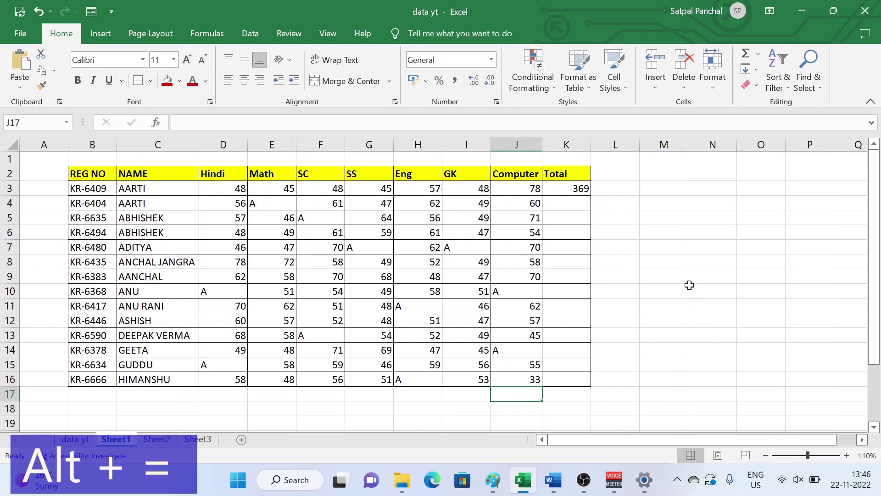
click(659, 252)
click(579, 191)
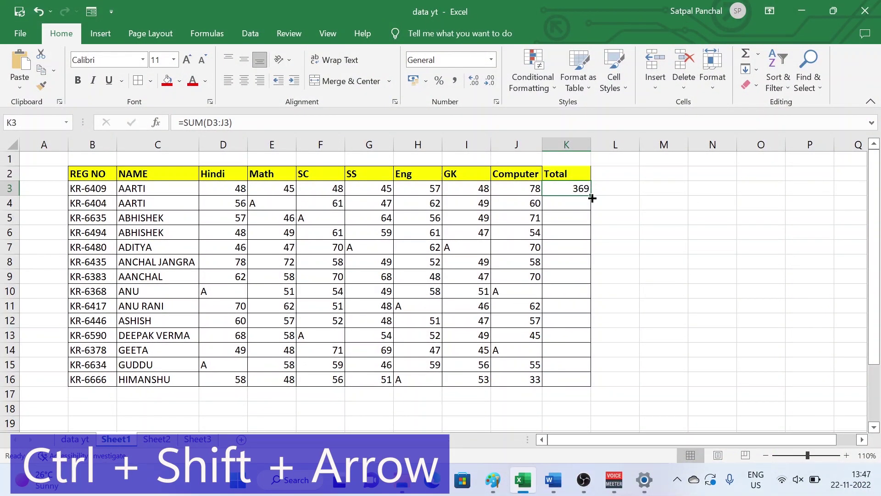
Fill the K3 total down to K16, then autofit column B on the data yt sheet.
drag(590, 195, 599, 397)
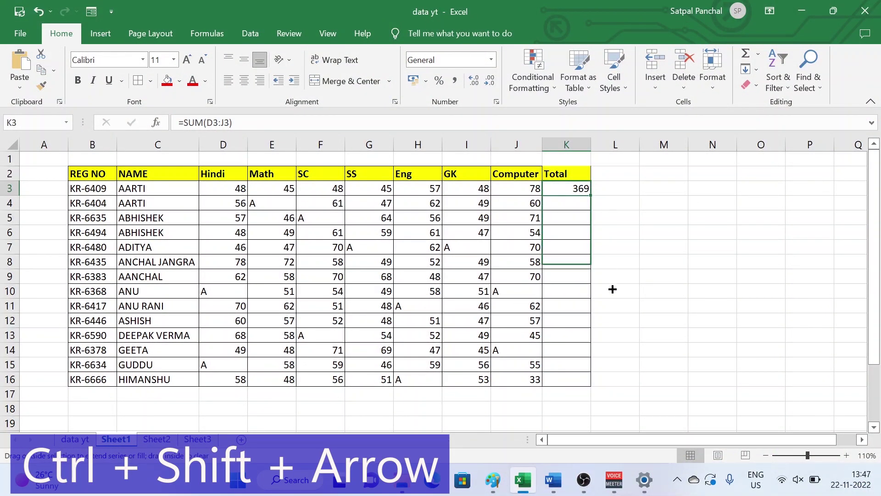
click(665, 356)
click(68, 439)
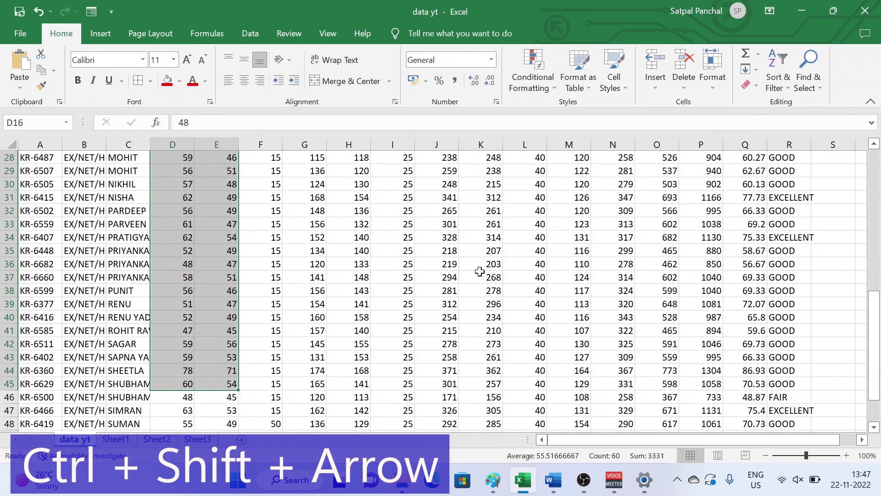
scroll(455, 269, up, 4)
scroll(455, 268, up, 5)
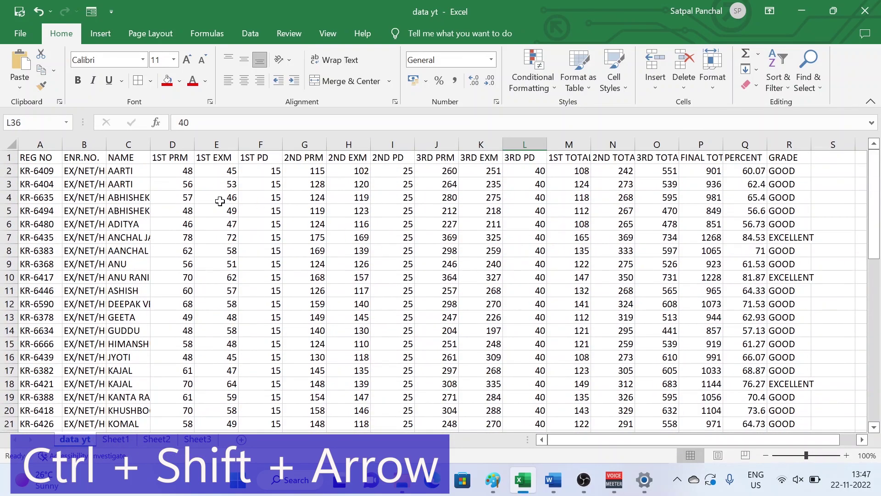
double_click(106, 144)
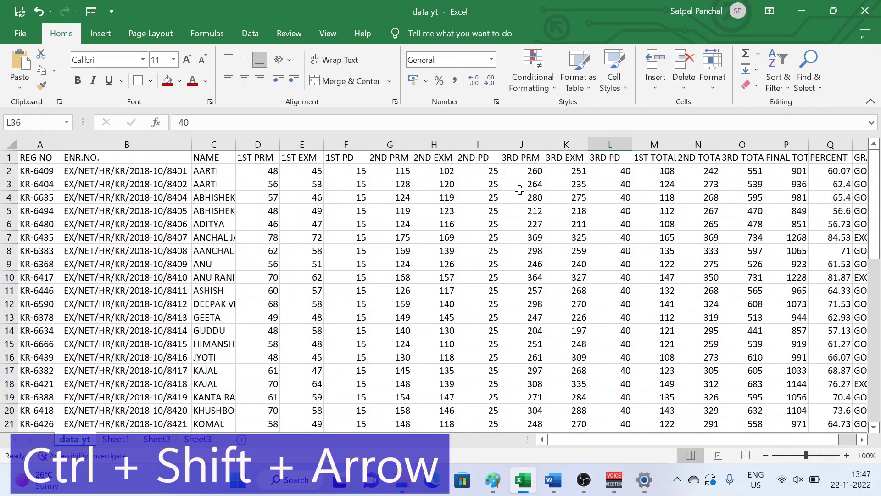
Jump around the data yt table with Ctrl+arrows and select header row A1:R1.
click(580, 182)
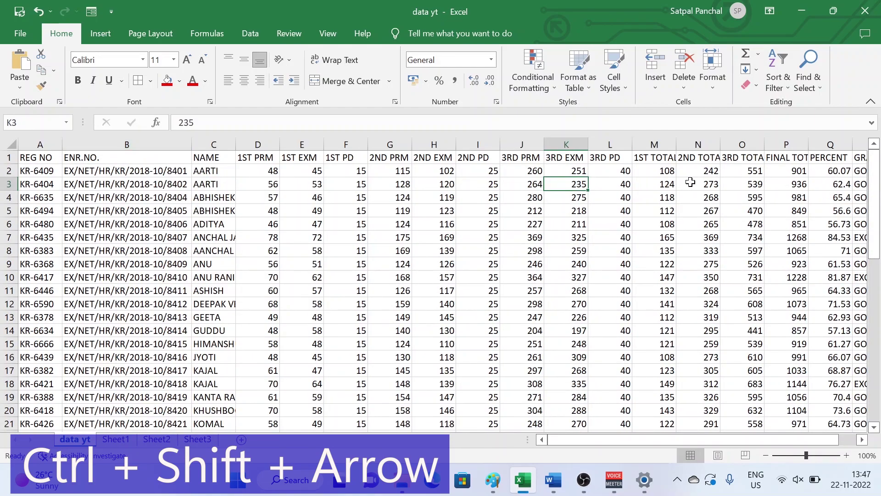
click(316, 183)
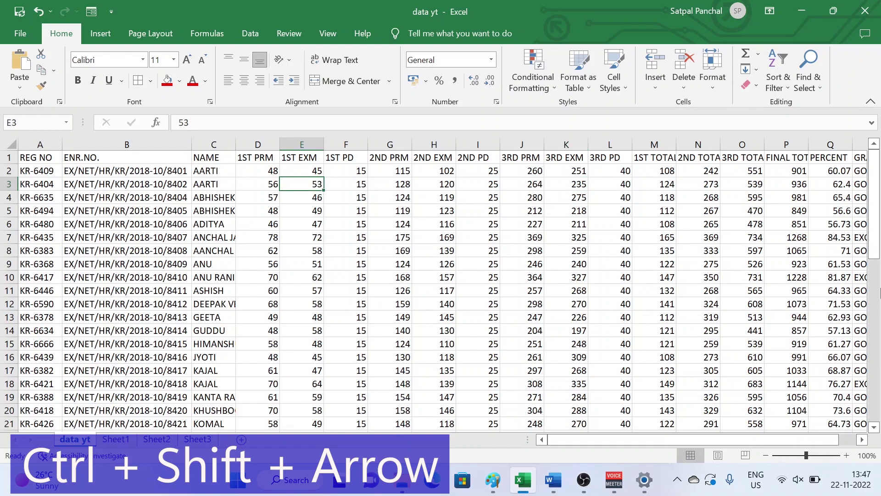
key(ctrl+Right)
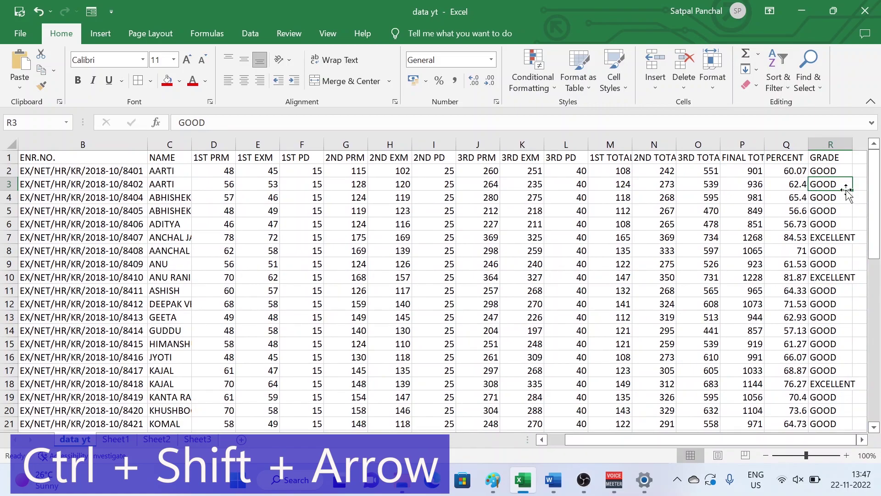
click(827, 157)
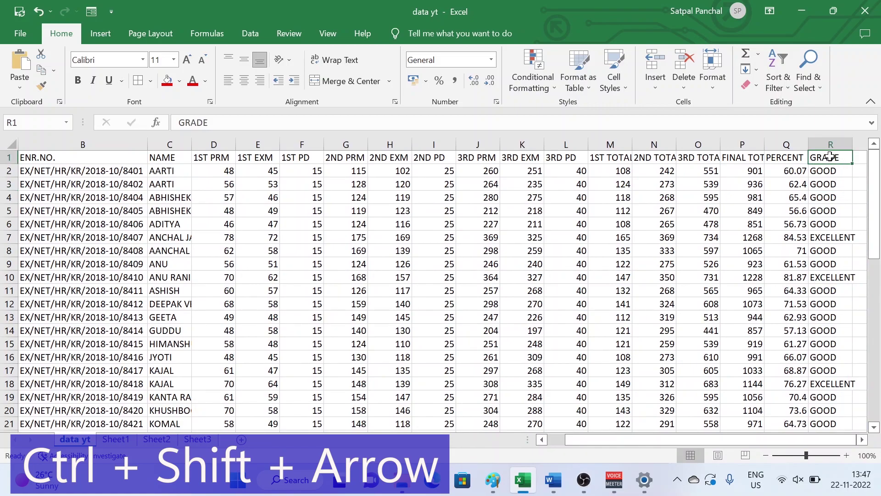
key(ctrl+Down)
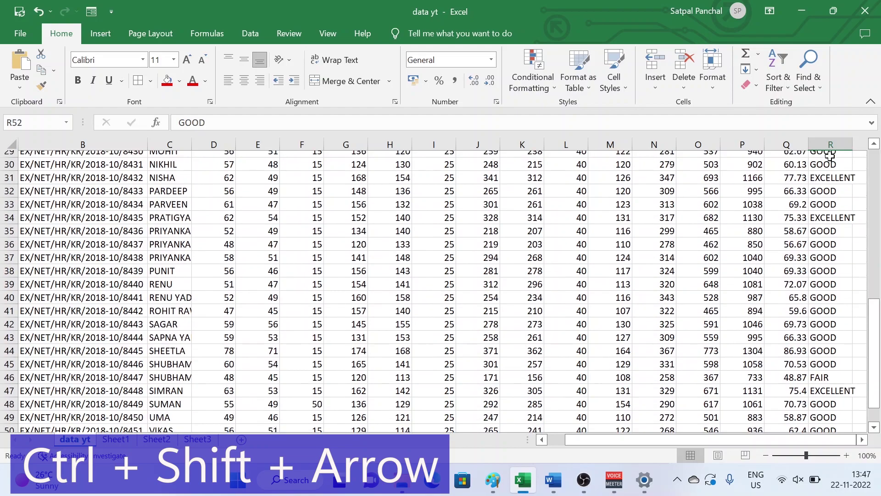
scroll(831, 414, down, 1)
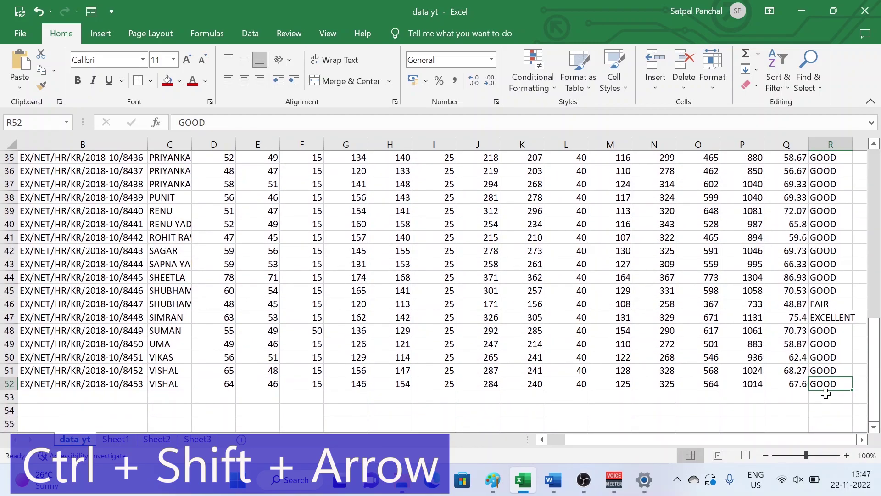
key(ctrl+Left)
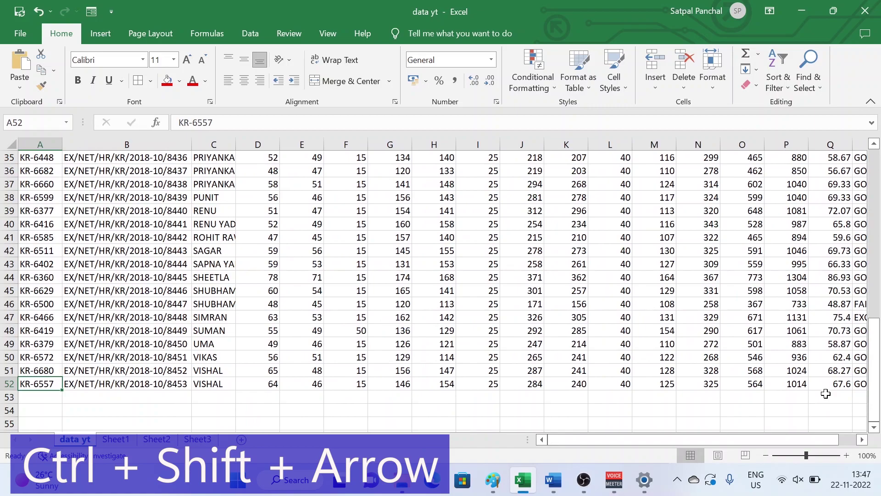
key(ctrl+Up)
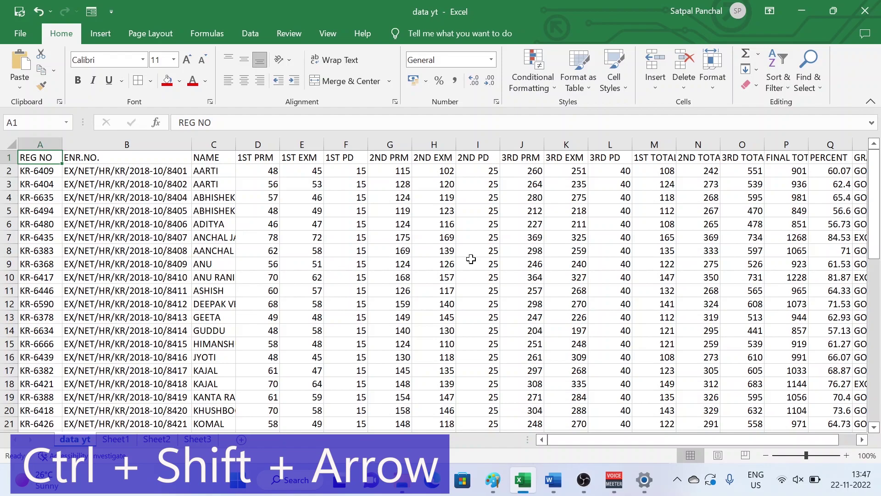
key(ctrl+shift+Right)
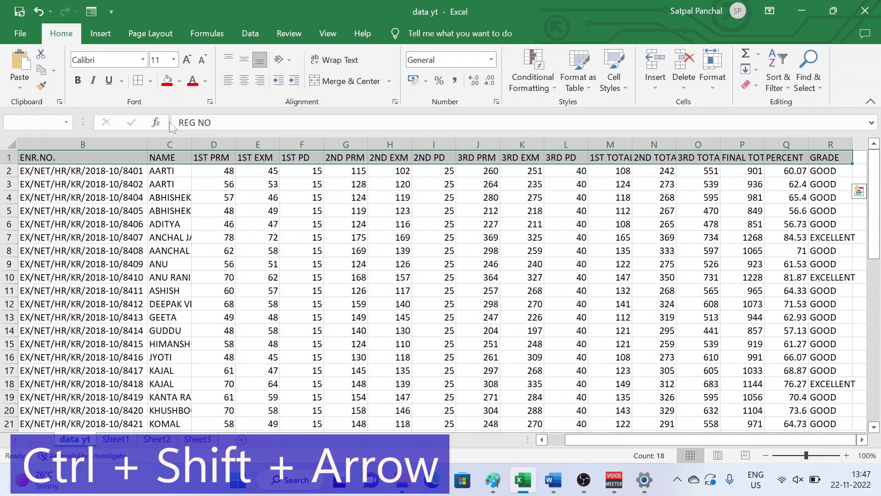
Give header row A1:R1 a gold fill and bold text.
click(179, 81)
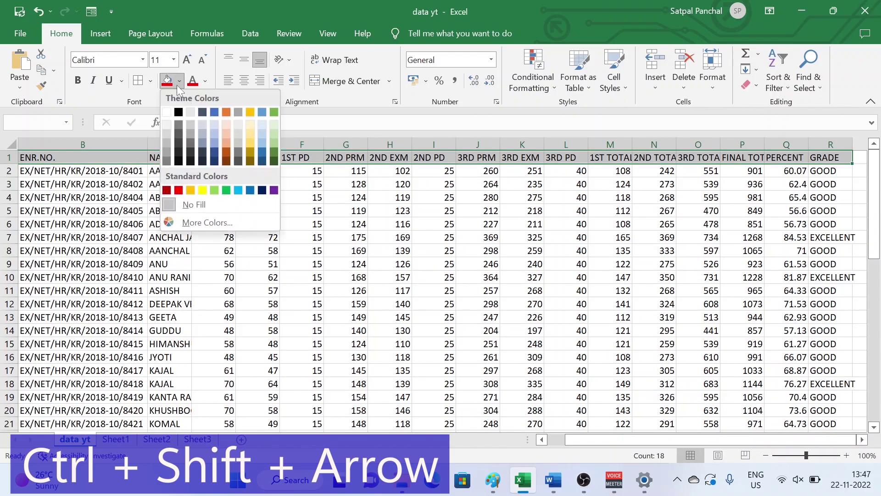
click(250, 135)
click(78, 81)
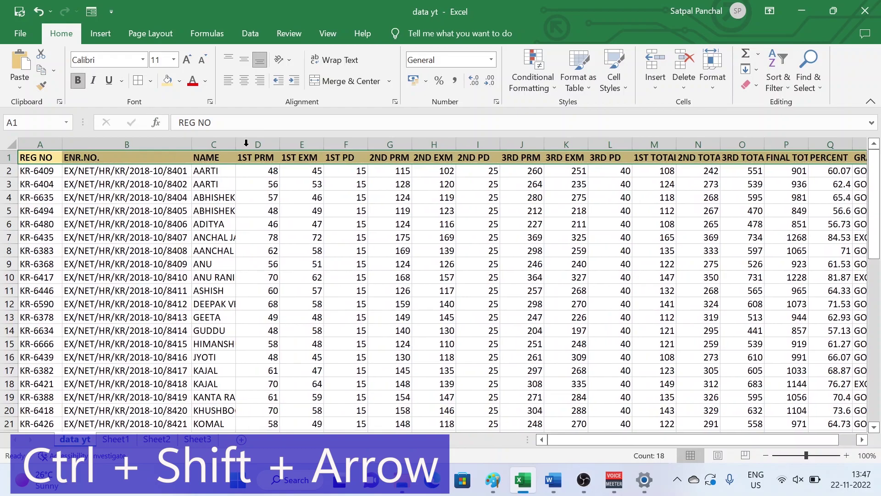
click(465, 224)
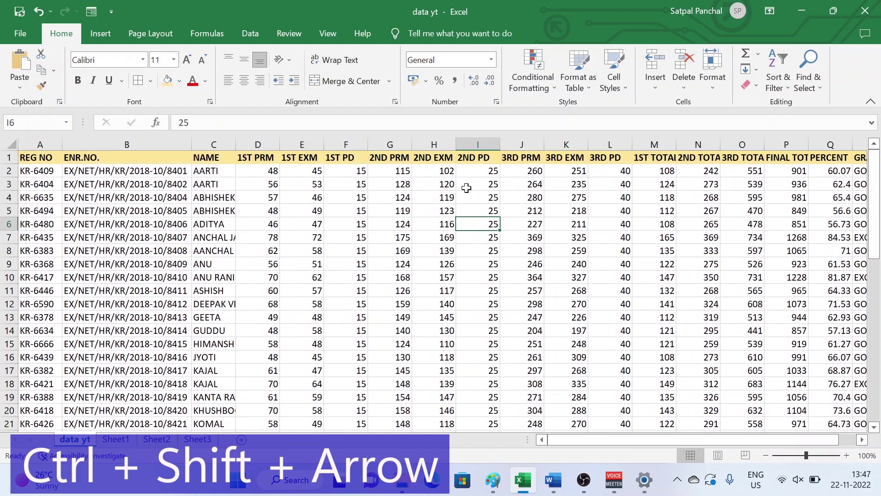
Select the whole data table from A1 to the last row with Ctrl+Shift+Right and Down.
click(48, 158)
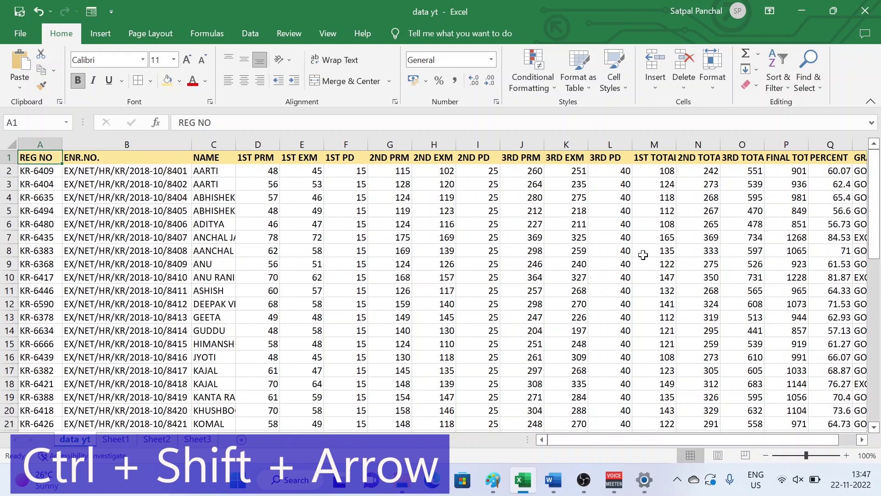
key(ctrl+shift+Right)
key(ctrl+shift+Down)
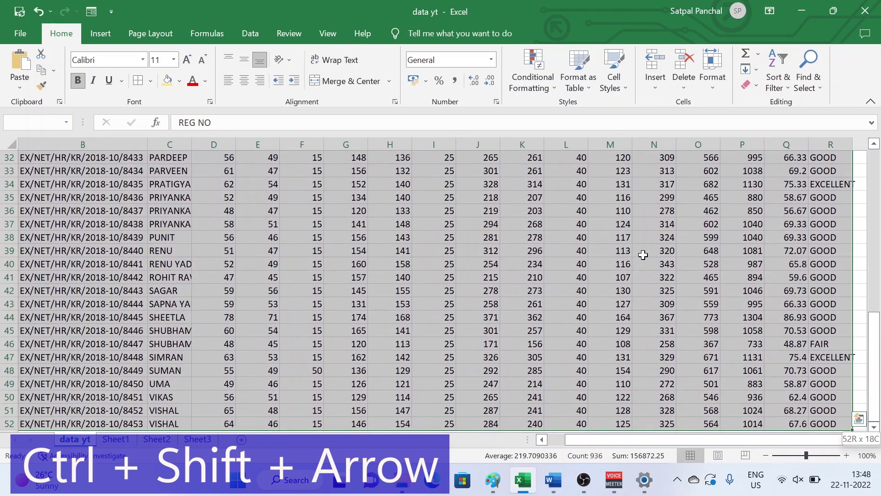
scroll(757, 386, down, 1)
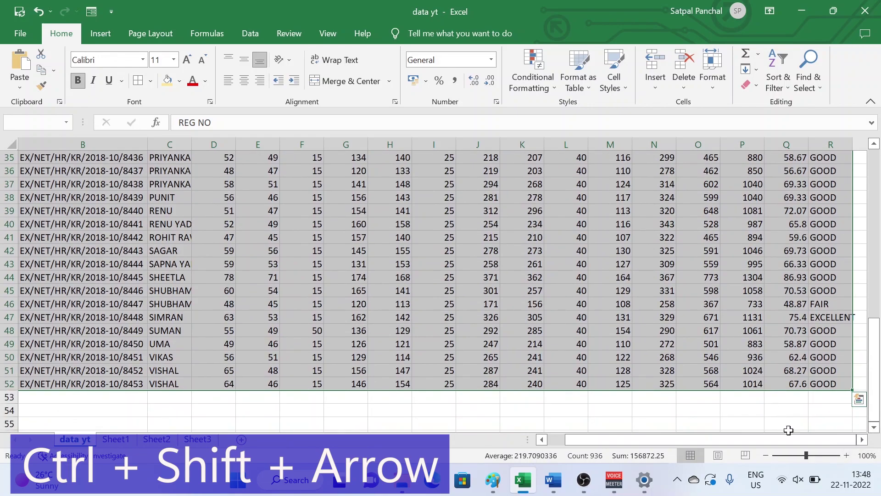
click(753, 411)
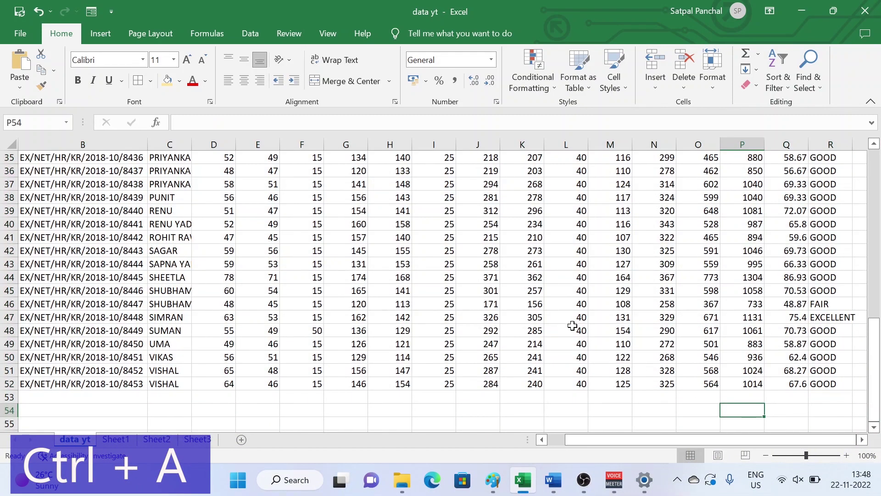
click(522, 277)
key(ctrl+a)
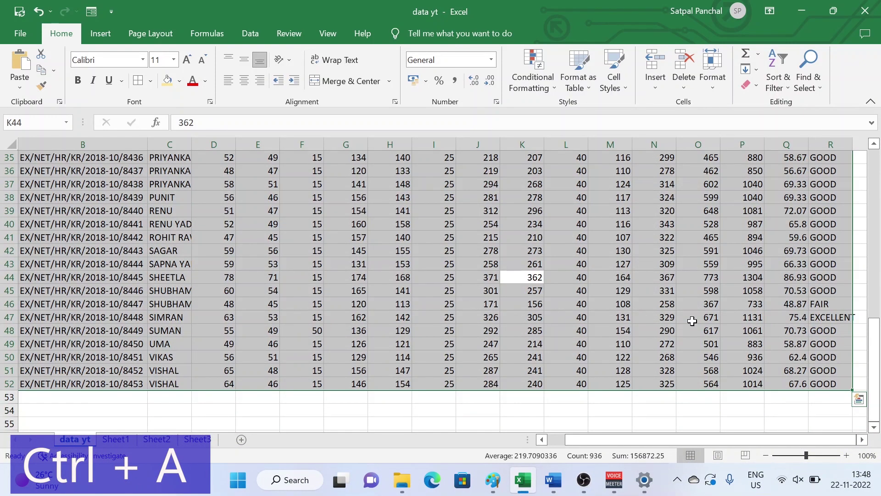
click(702, 406)
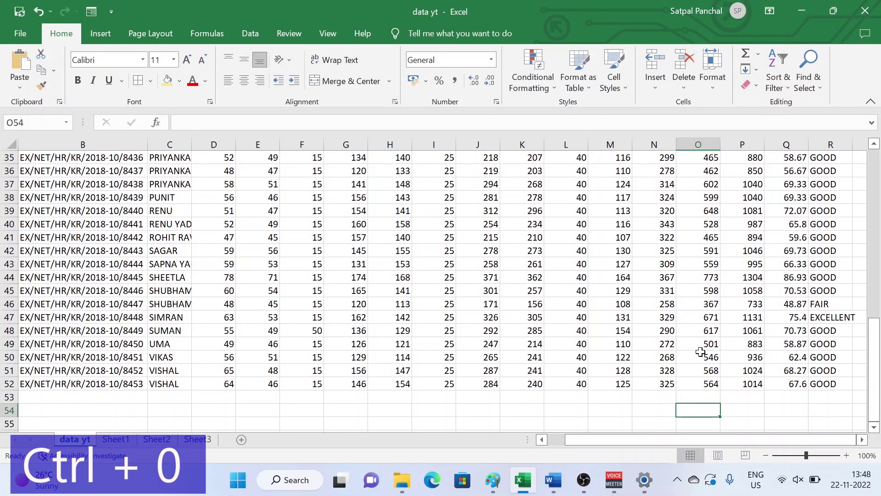
On Sheet1, select the Computer header and marks in column J and hide the column with Ctrl+0.
click(131, 440)
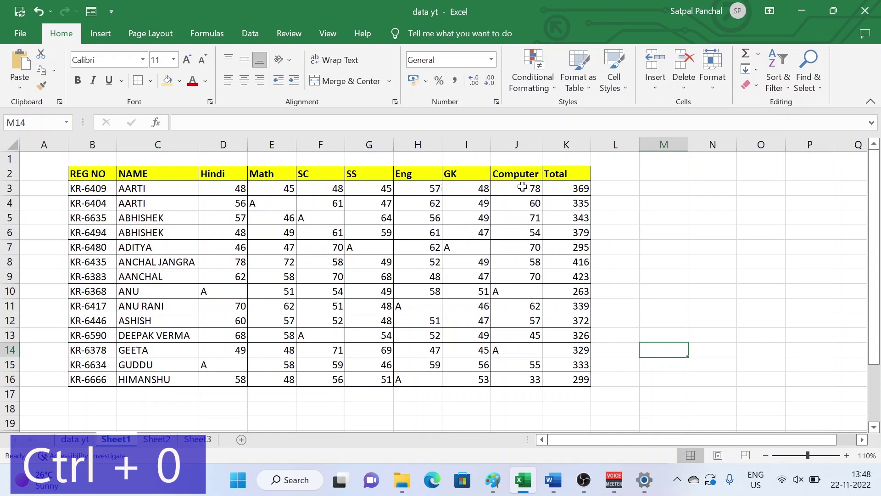
drag(517, 202, 520, 230)
click(512, 203)
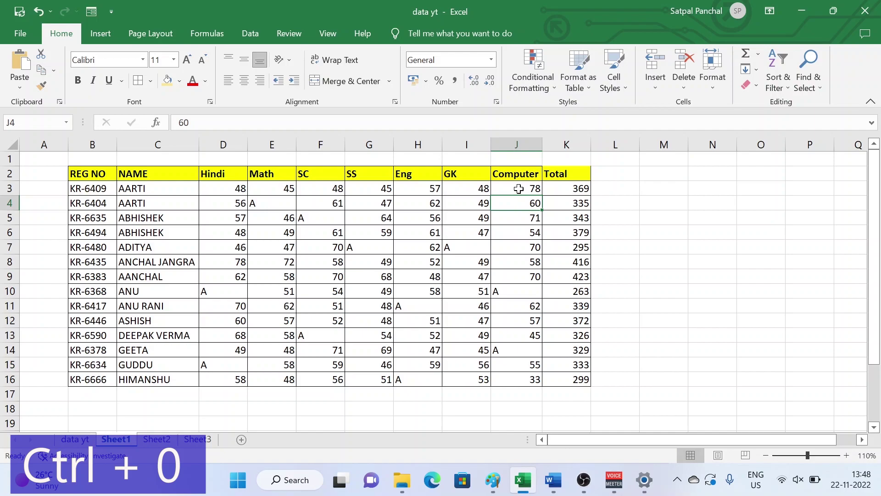
drag(516, 174, 527, 220)
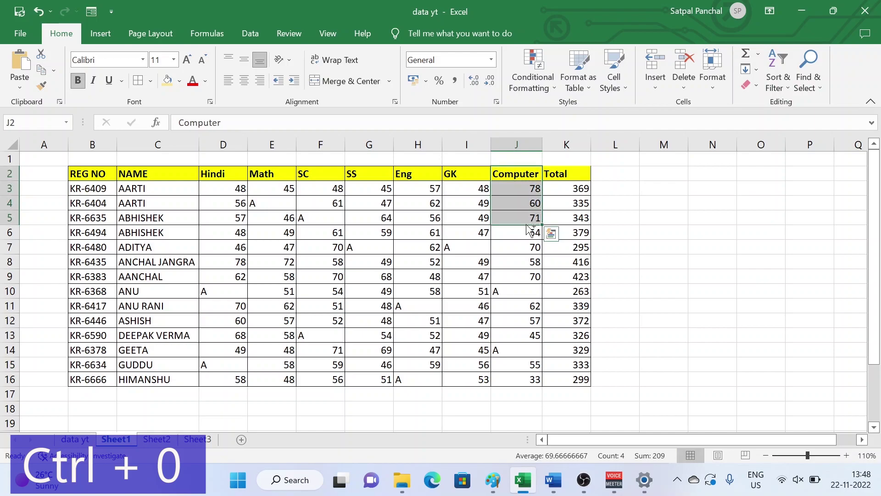
key(ctrl+0)
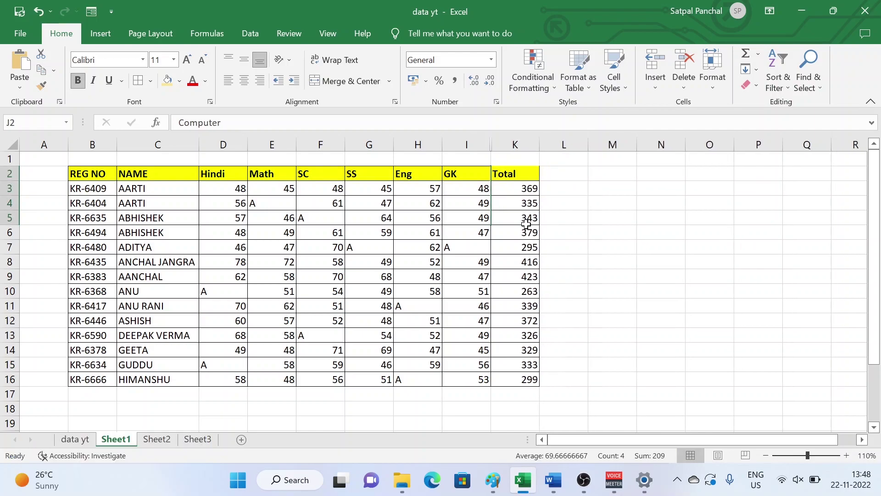
key(ctrl+shift+0)
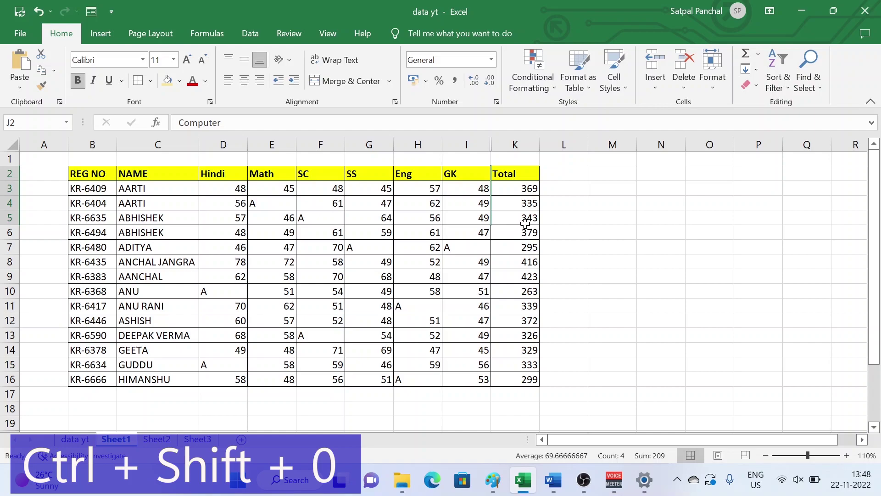
Restore the hidden Computer column J by undoing the hide.
click(582, 245)
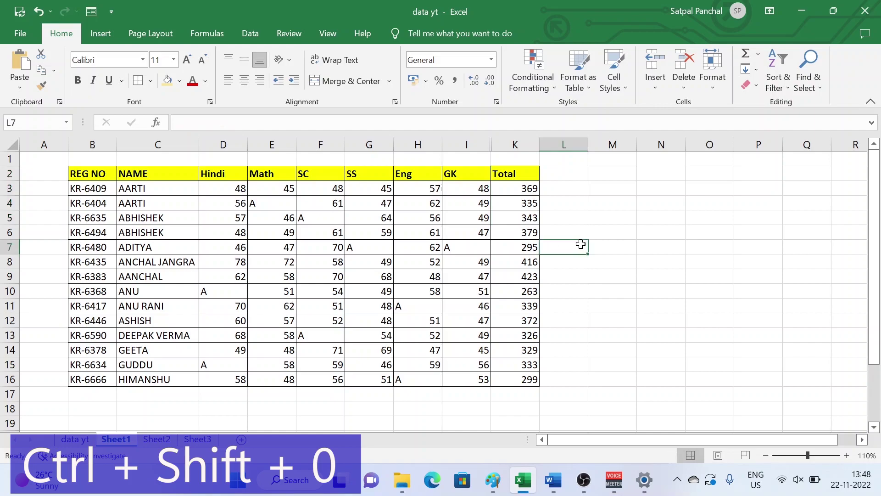
key(ctrl+z)
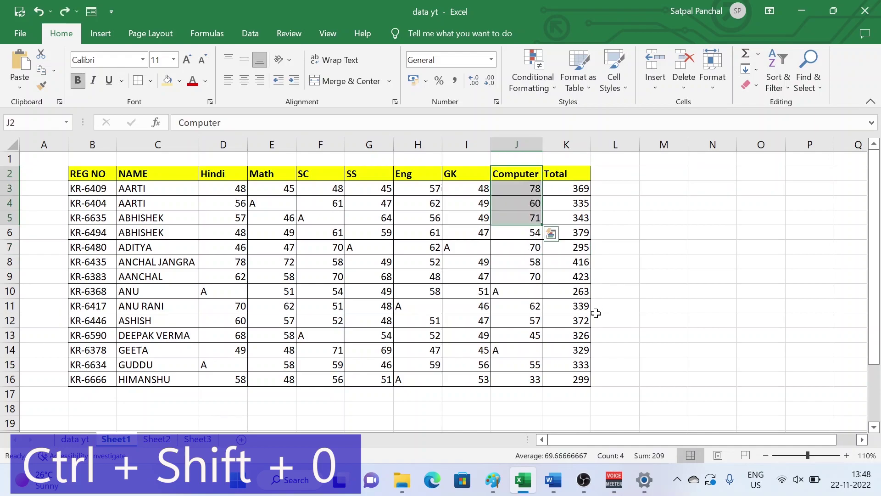
click(652, 232)
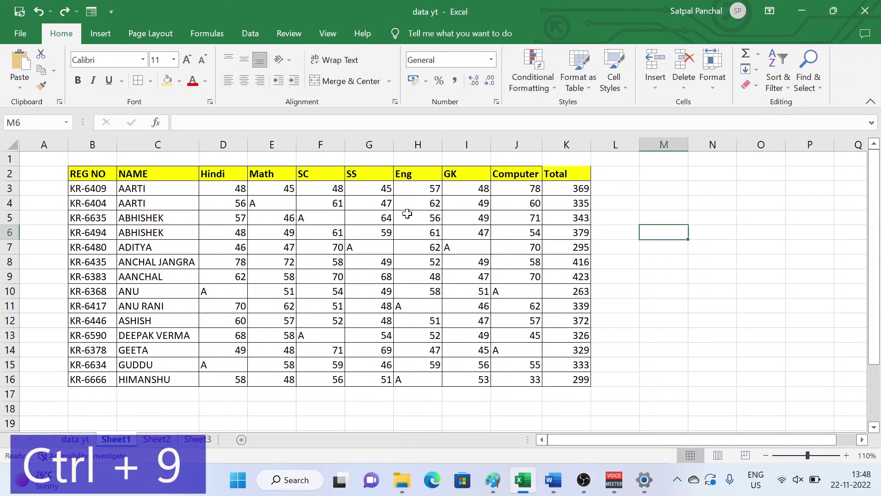
drag(91, 203, 573, 217)
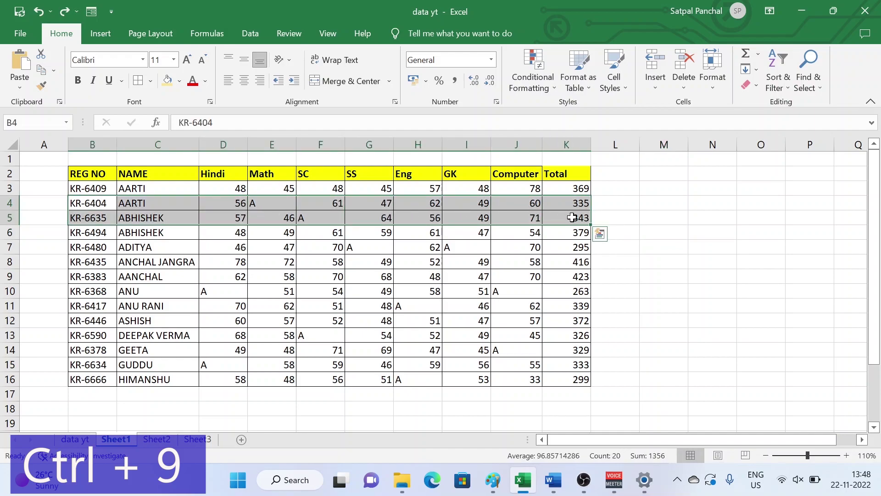
key(ctrl+9)
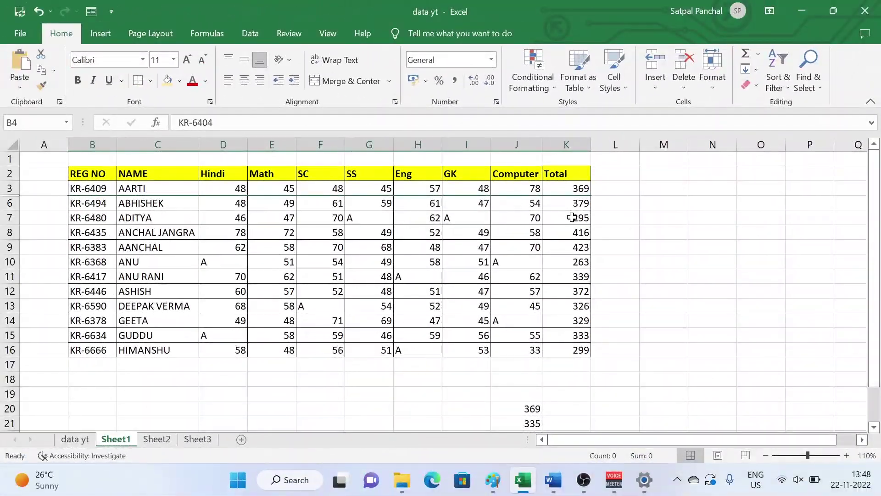
key(ctrl+shift+9)
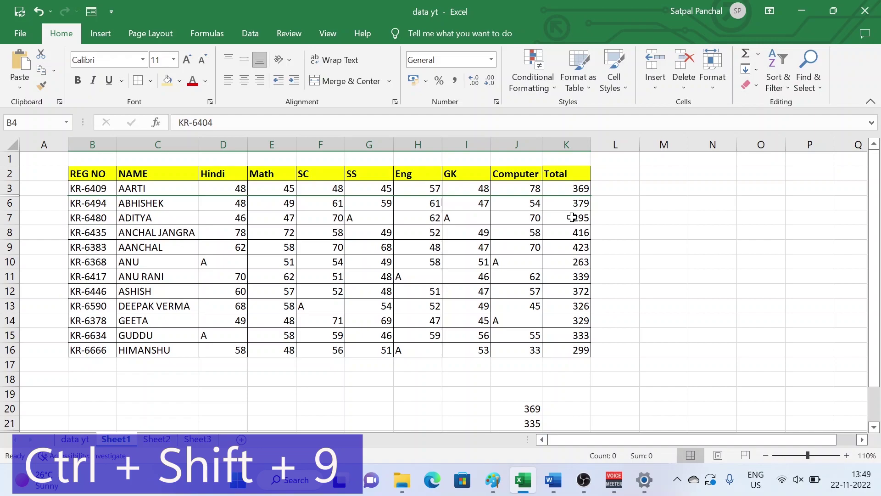
key(ctrl+shift+9)
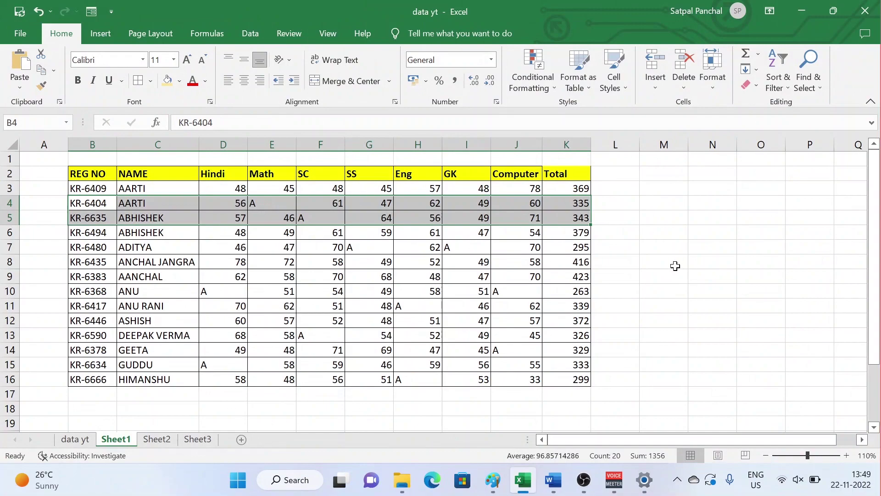
Select cell F5 in the SC column and bring up the Delete dialog with Ctrl+-.
key(ctrl+minus)
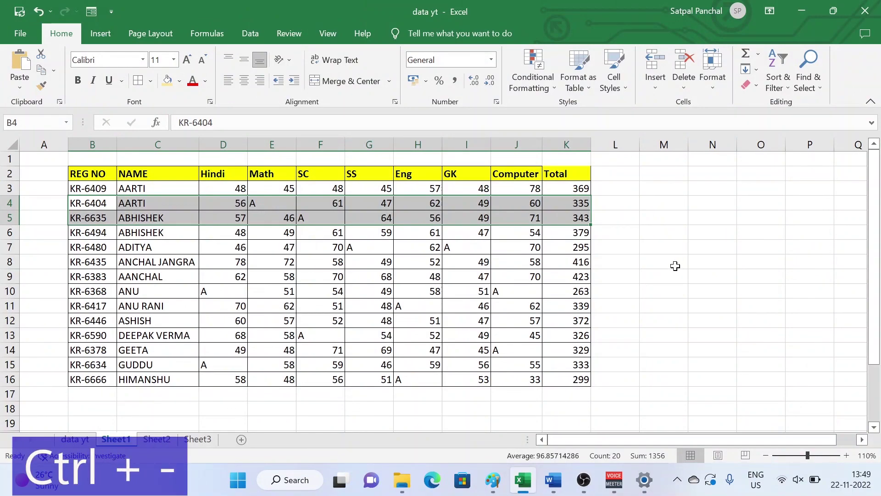
click(675, 266)
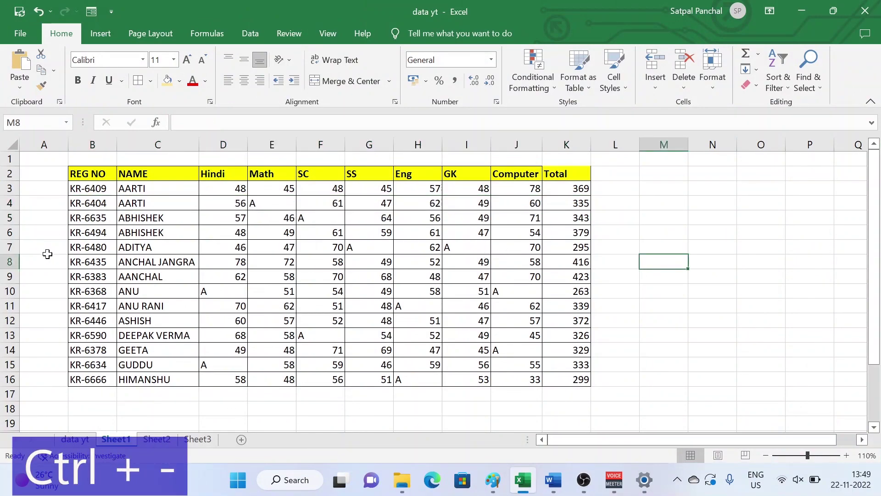
drag(60, 218, 633, 225)
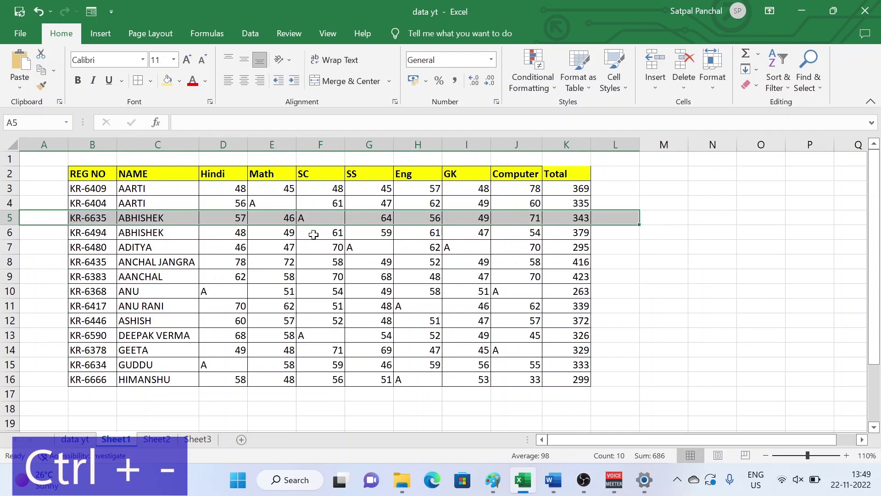
click(311, 231)
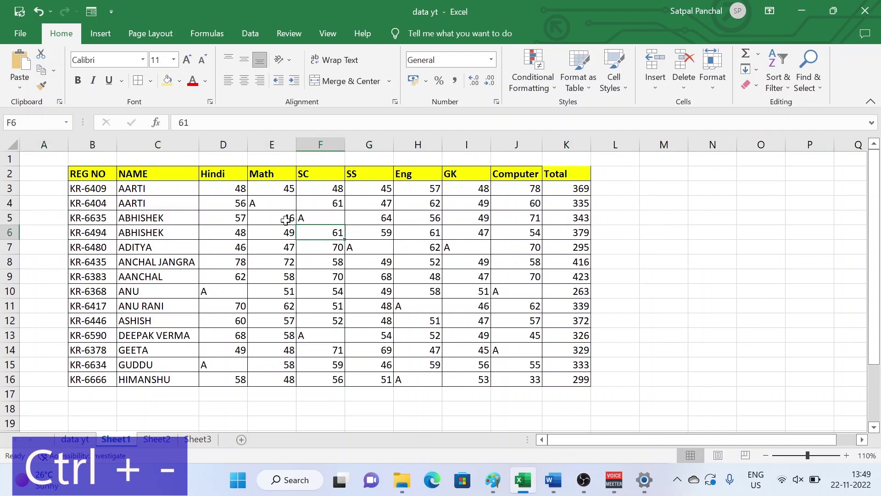
click(328, 215)
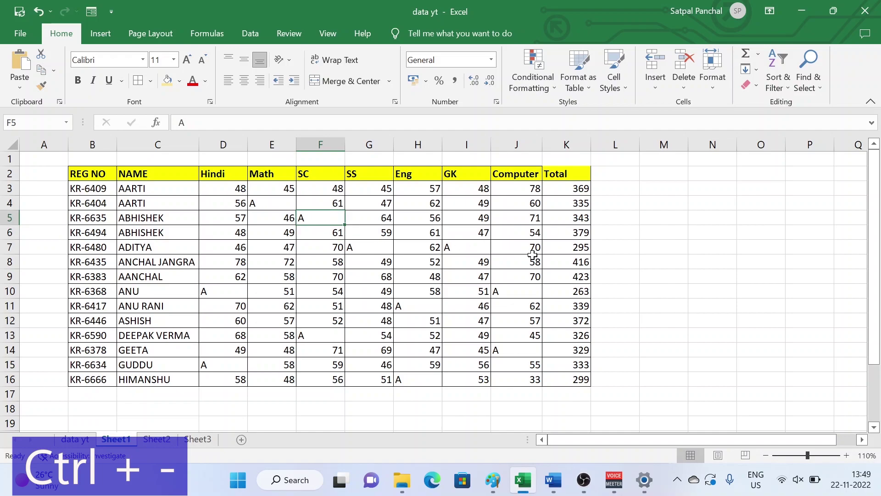
key(ctrl+minus)
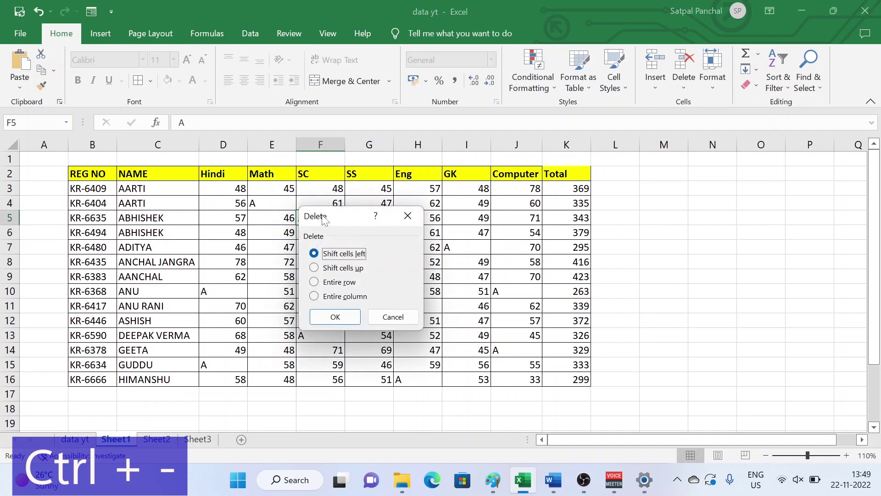
Move the Delete dialog aside, try Entire row, Entire column and Shift cells up, then Cancel.
drag(324, 221, 429, 209)
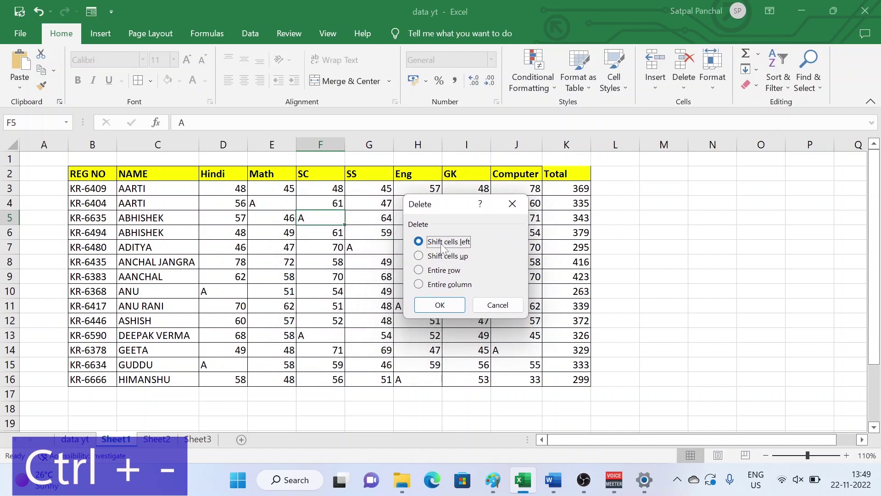
click(448, 273)
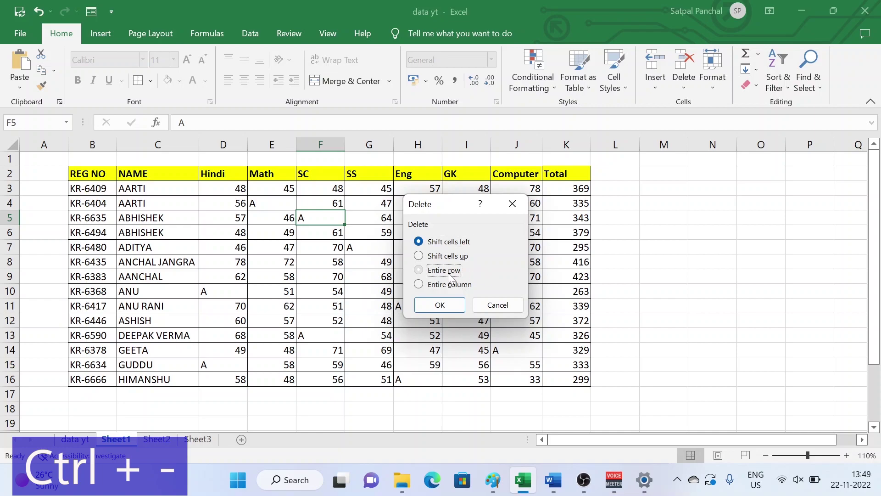
click(445, 285)
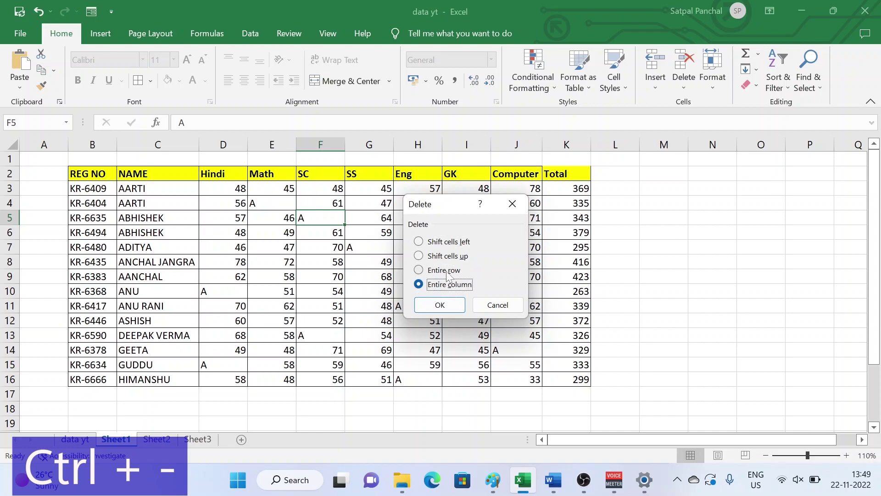
click(448, 257)
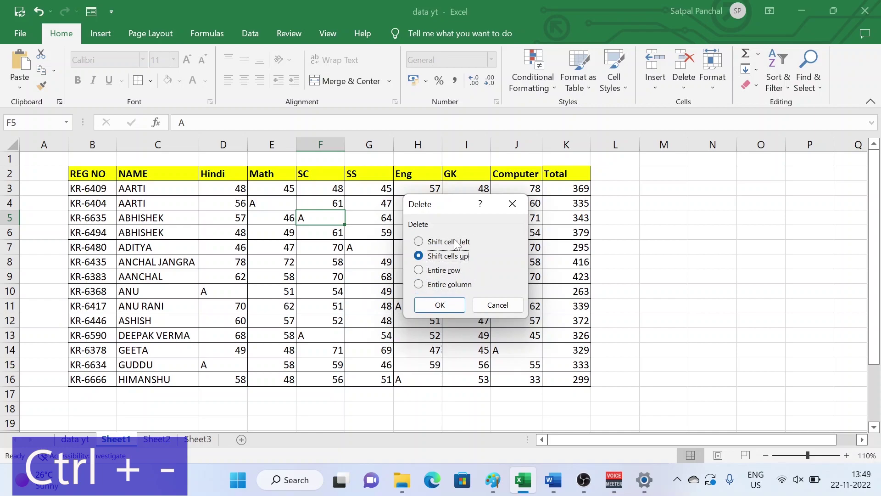
click(447, 242)
click(497, 305)
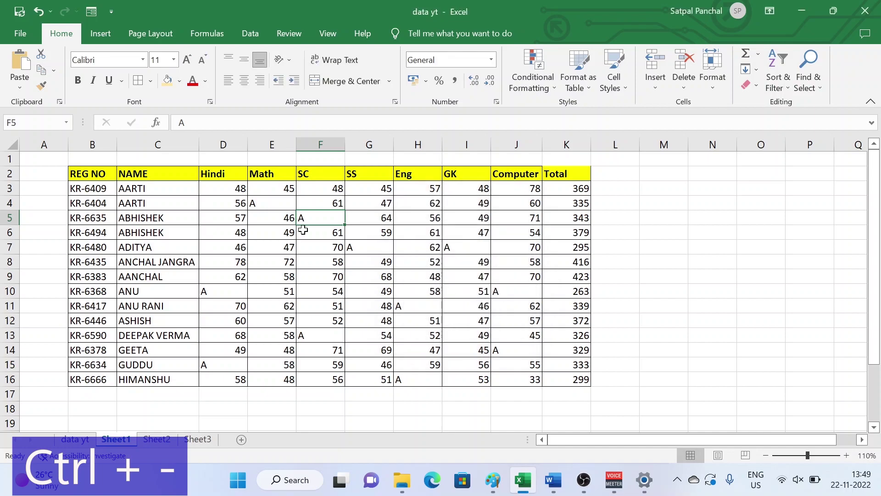
Delete the entire row 5 student record with Ctrl+-.
click(123, 220)
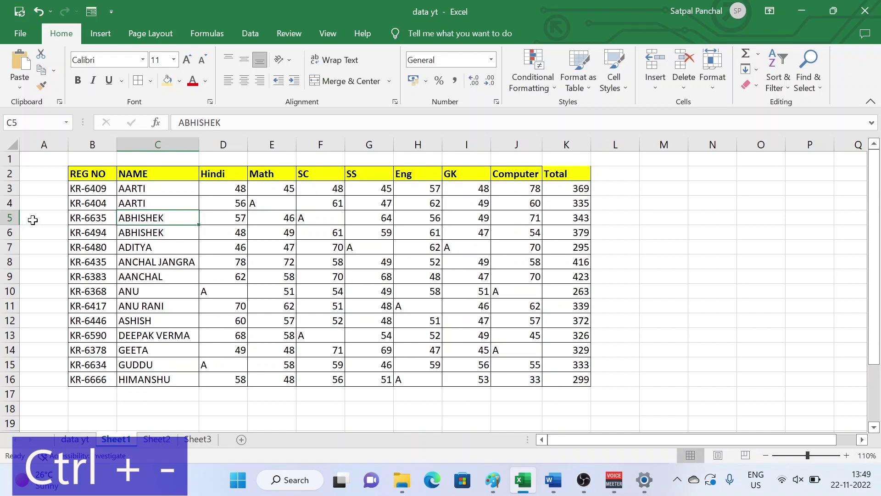
click(9, 219)
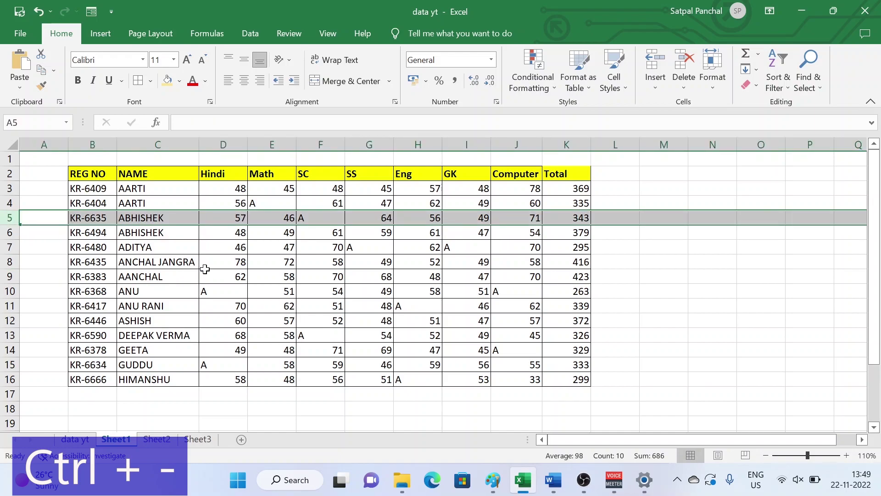
key(ctrl+minus)
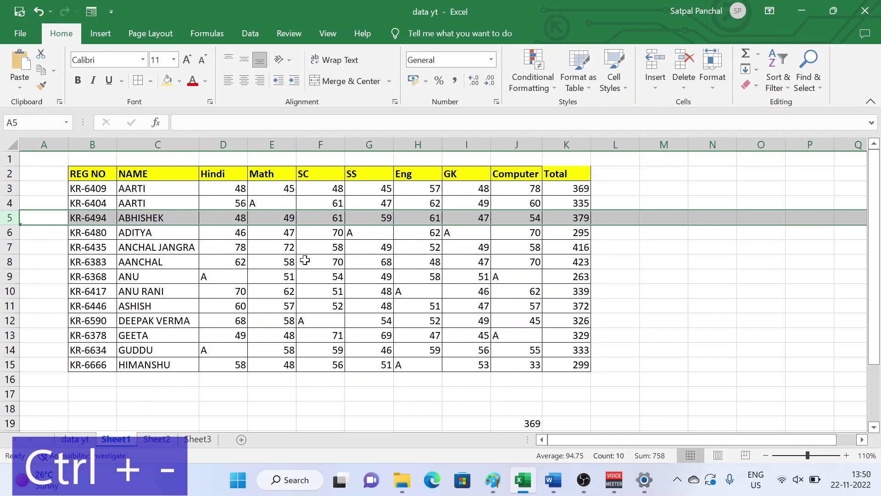
Delete the whole SC column F so SS shifts into column F.
click(323, 249)
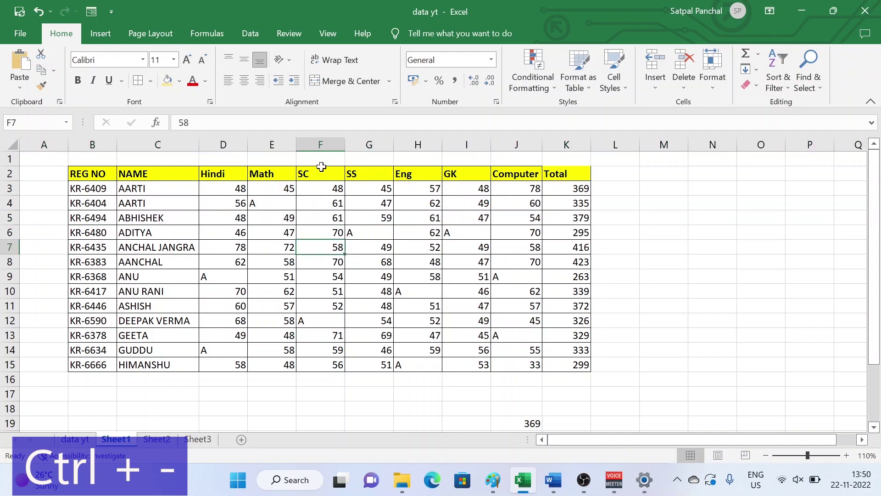
click(321, 143)
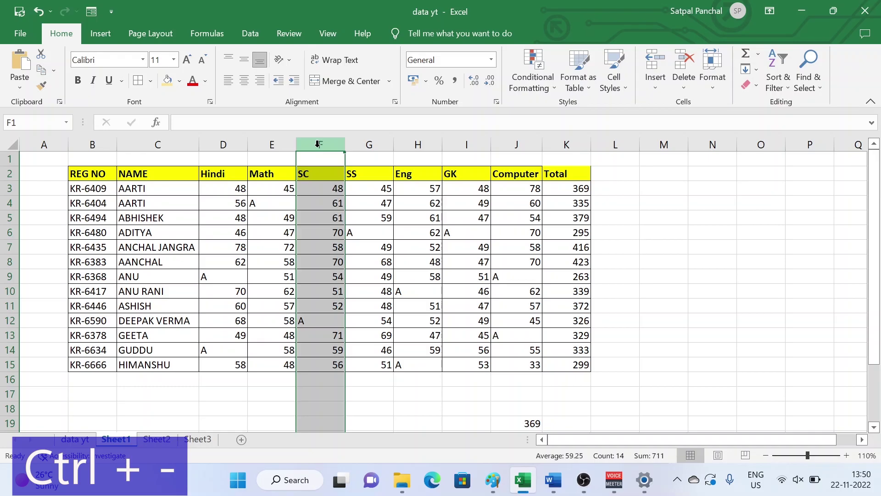
key(ctrl+minus)
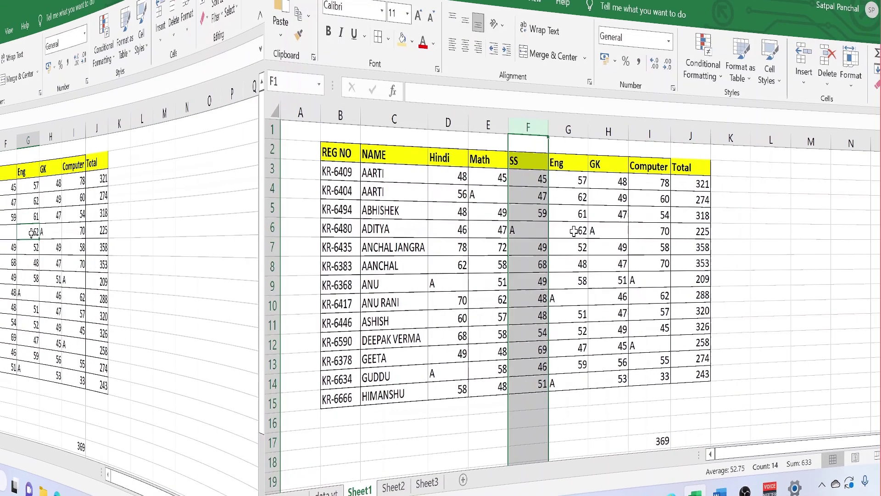
click(375, 233)
key(shift+plus)
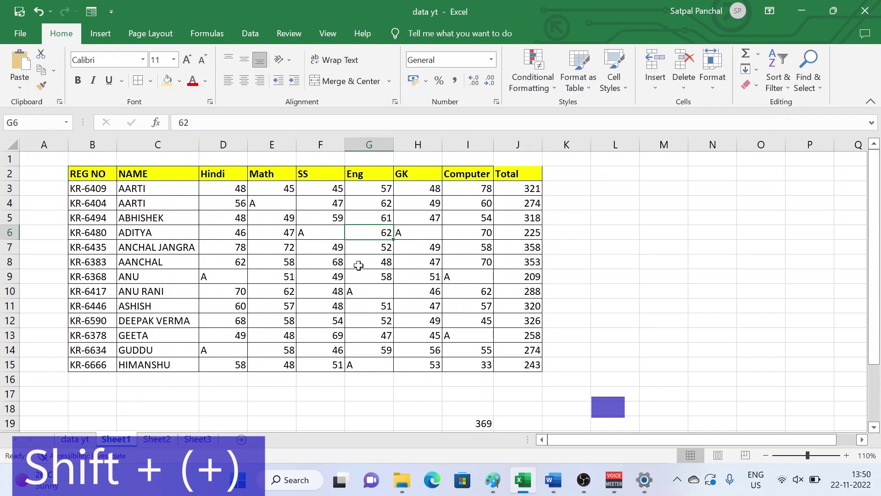
click(131, 234)
drag(131, 234, 293, 234)
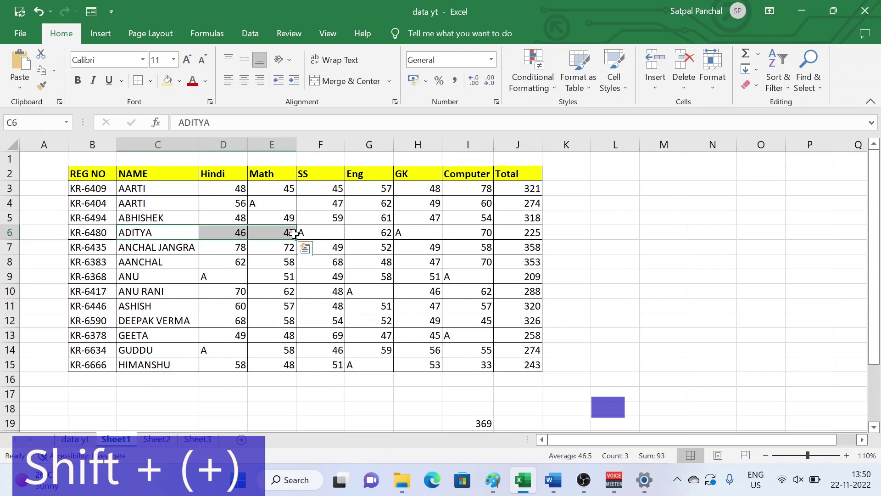
click(293, 234)
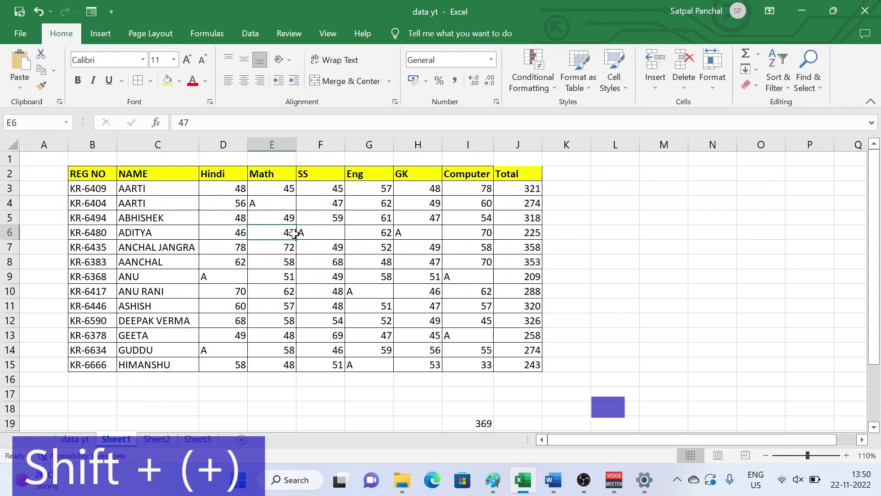
key(ctrl+shift+plus)
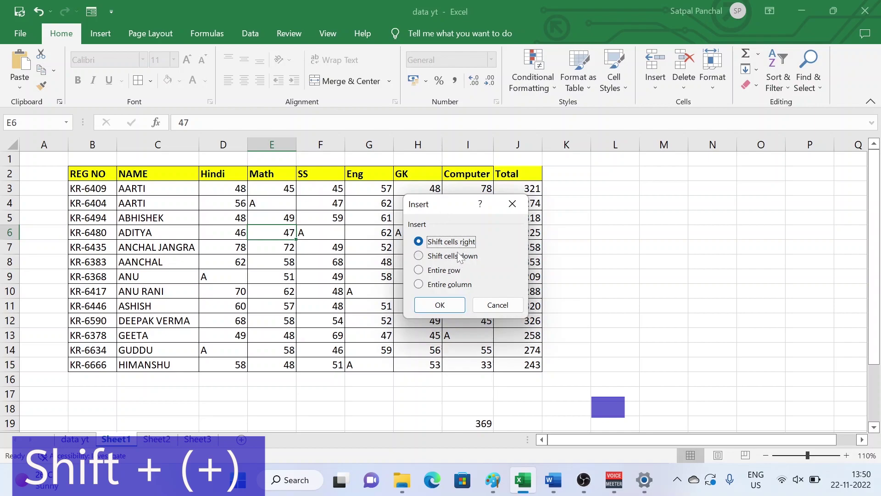
click(456, 257)
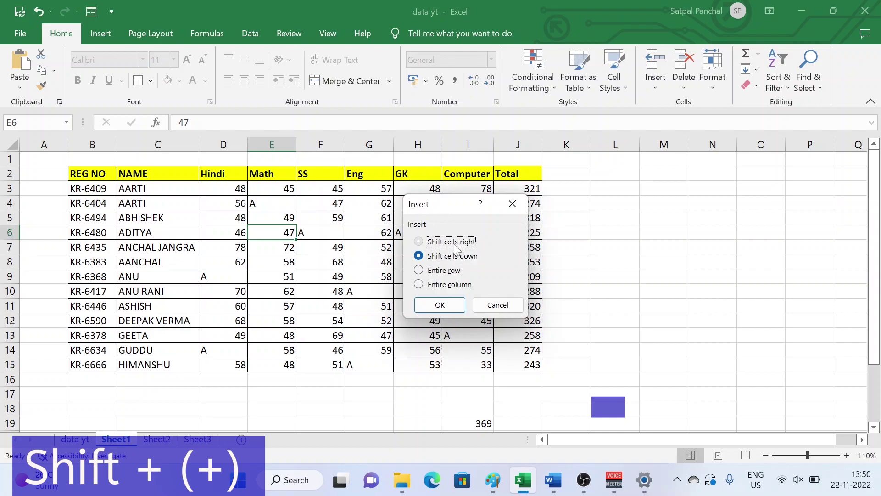
click(443, 270)
click(450, 285)
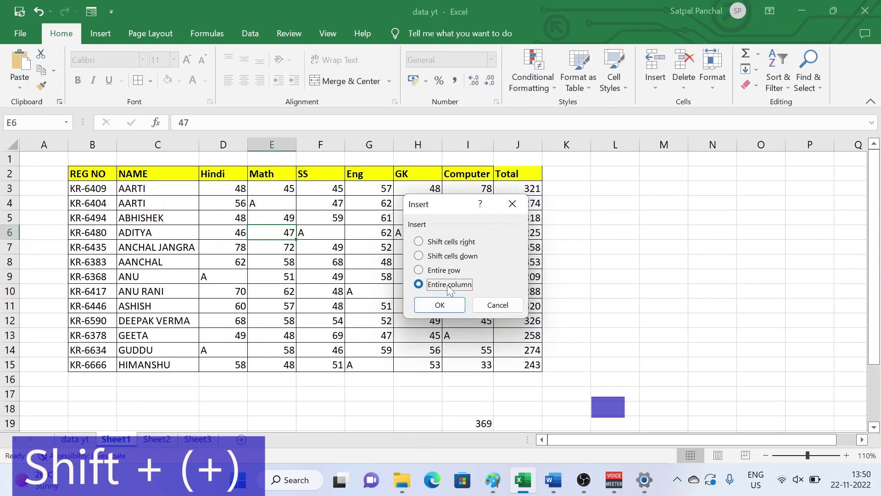
click(507, 306)
click(358, 264)
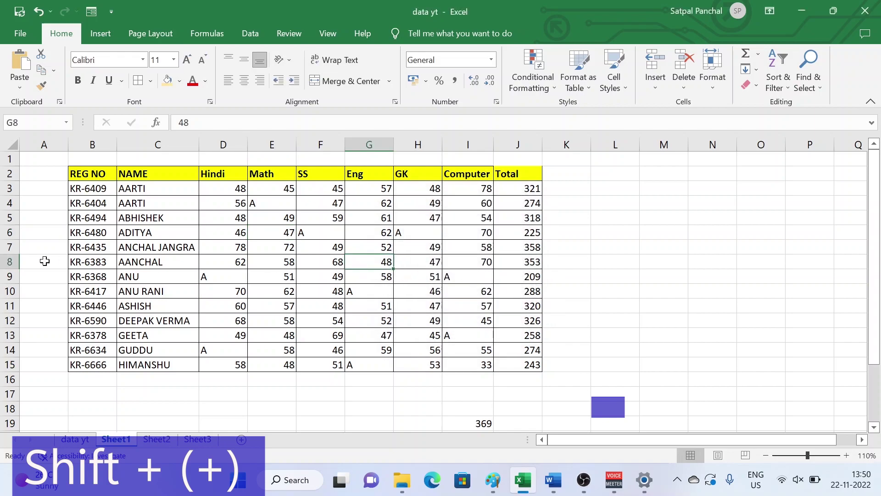
Insert a blank row 6 above ADITYA and a blank column G before Eng.
click(7, 235)
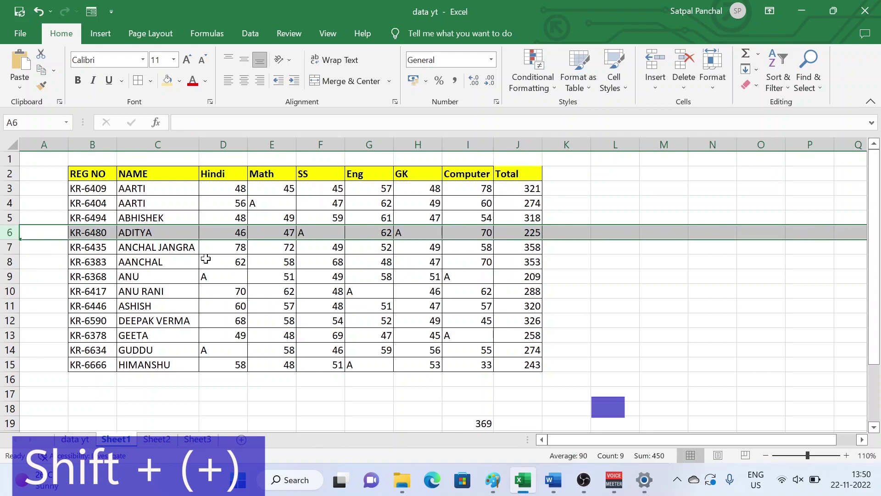
key(ctrl+shift+plus)
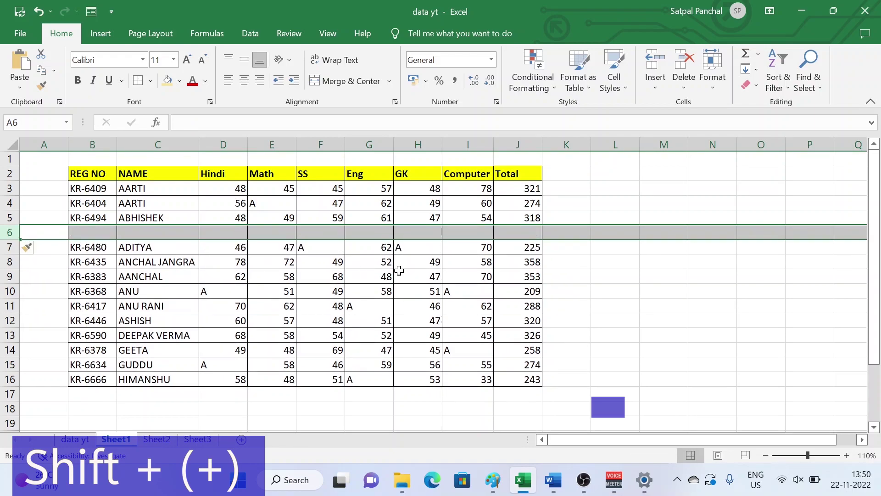
drag(438, 288, 395, 266)
click(370, 145)
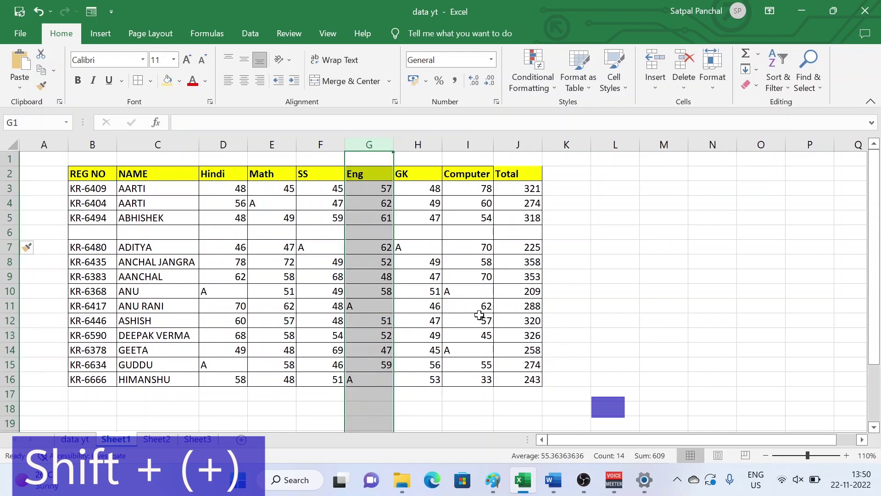
key(ctrl+shift+plus)
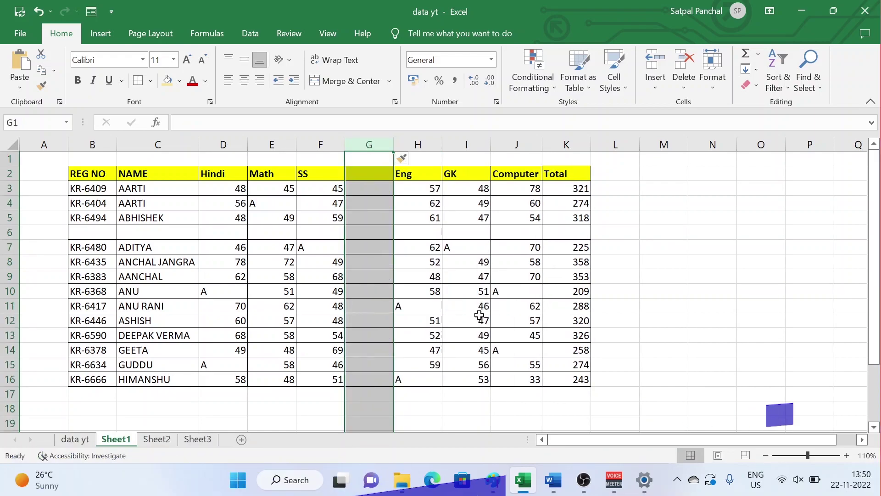
click(740, 307)
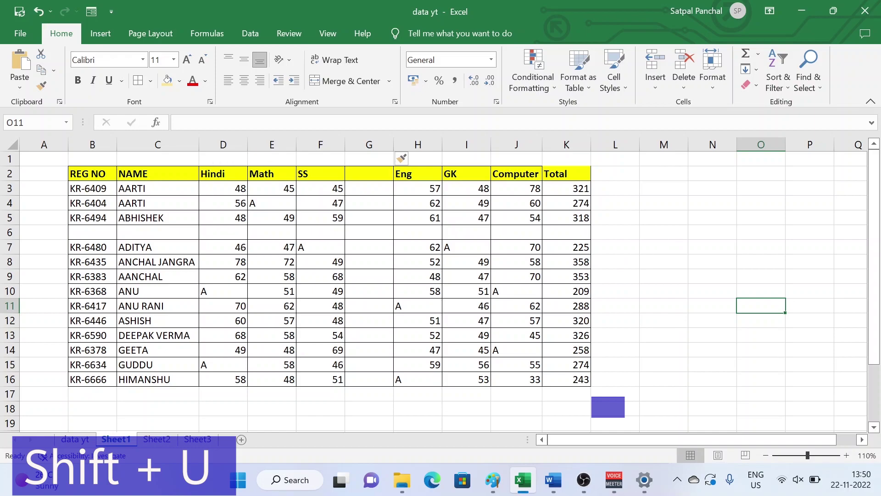
click(637, 275)
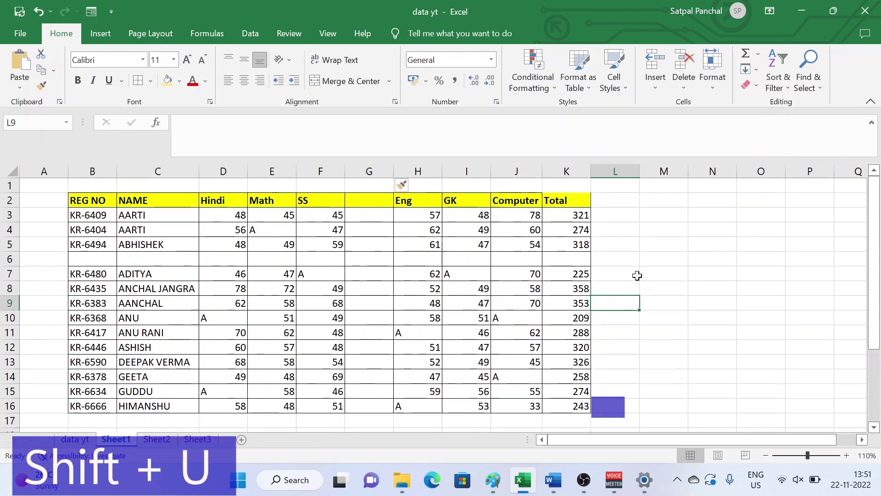
key(ctrl+shift+u)
key(ctrl+shift+u)
key(ctrl+shift+u)
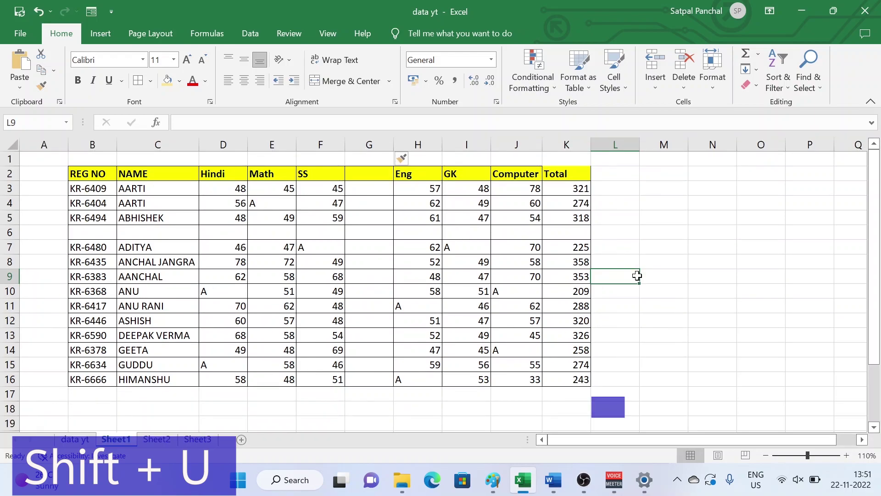
key(ctrl+shift+u)
key(ctrl+shift+u)
key(ctrl+shift+u)
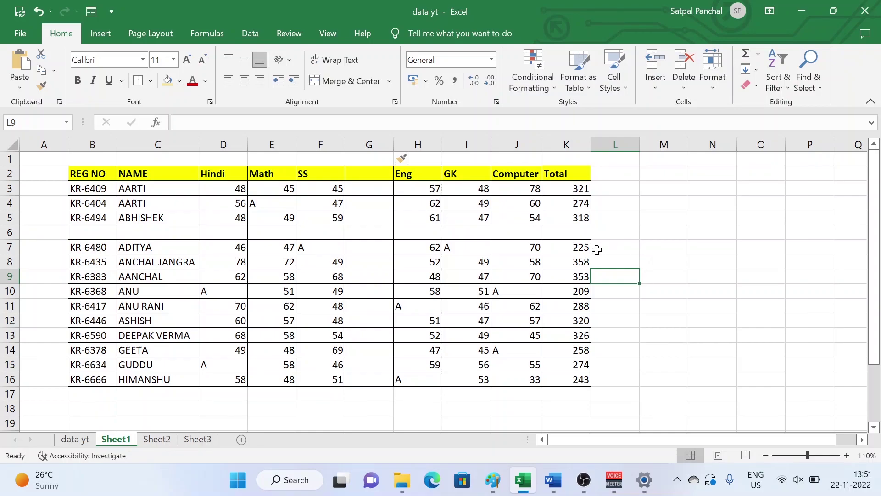
key(alt+Down)
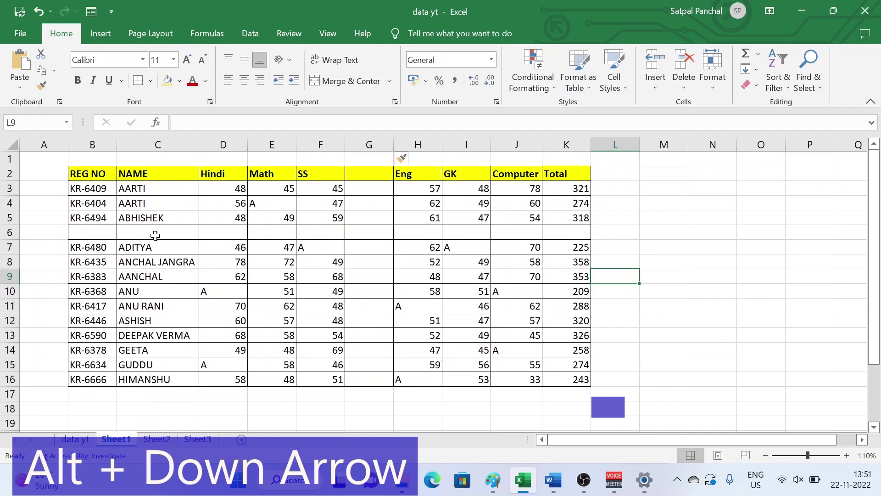
Delete the empty row 6 and the empty column G.
click(10, 232)
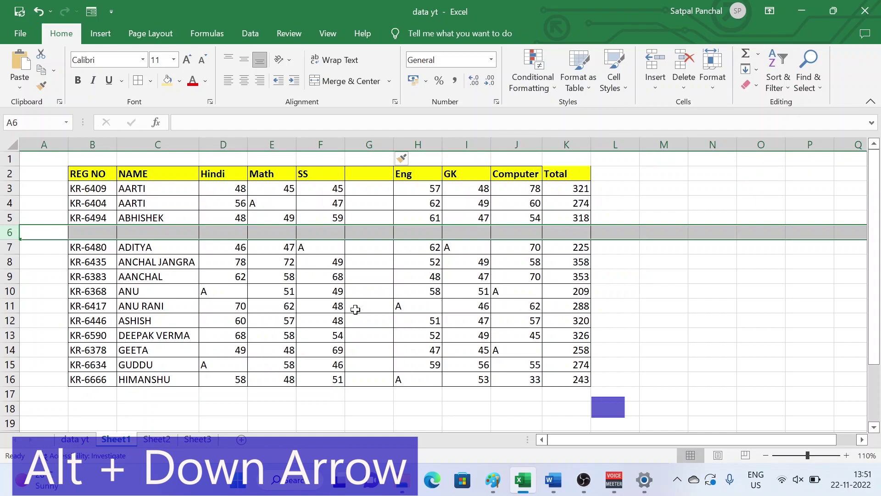
key(ctrl+minus)
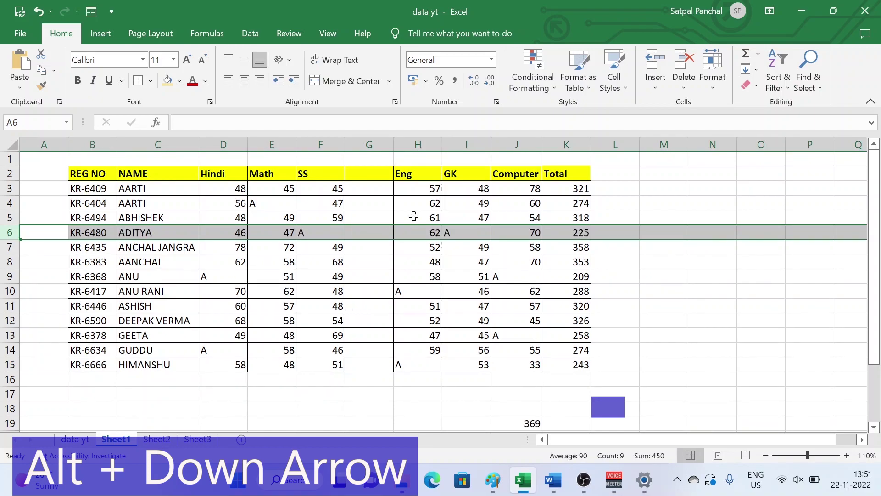
click(379, 145)
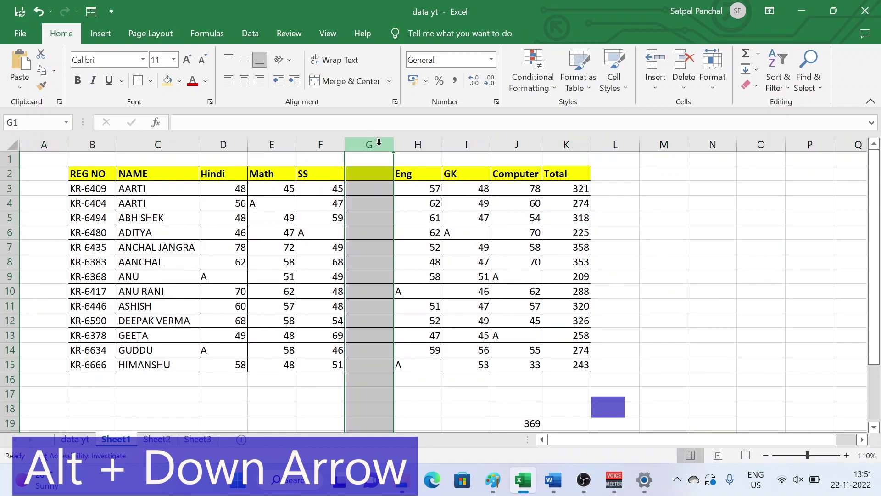
key(ctrl+minus)
Add filter dropdowns to the marks table headers and open the NAME column's filter list.
click(477, 261)
click(328, 268)
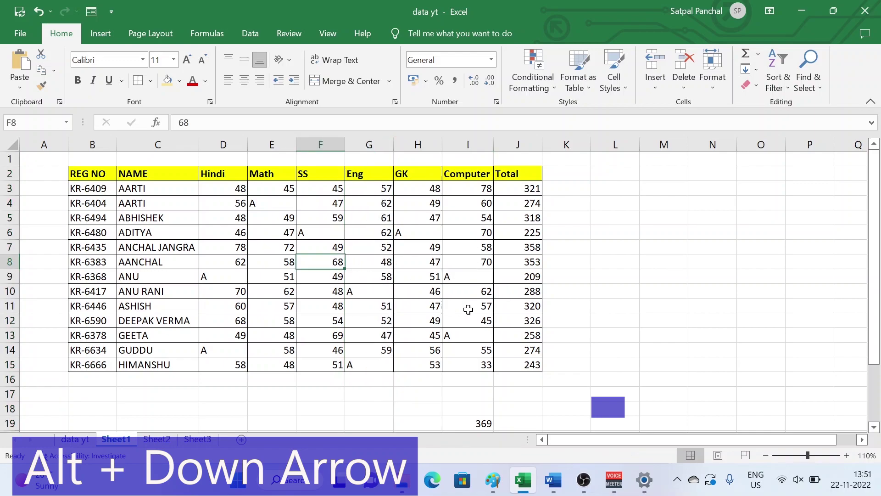
key(ctrl+shift+l)
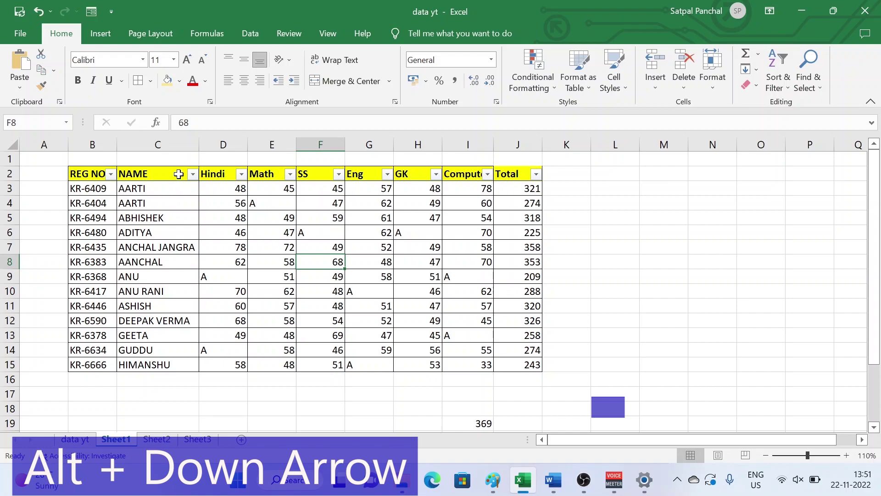
click(178, 173)
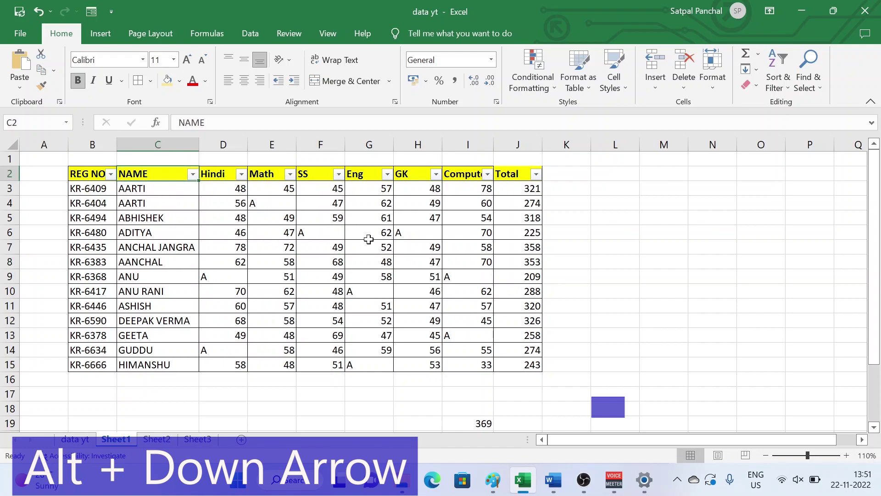
key(alt+Down)
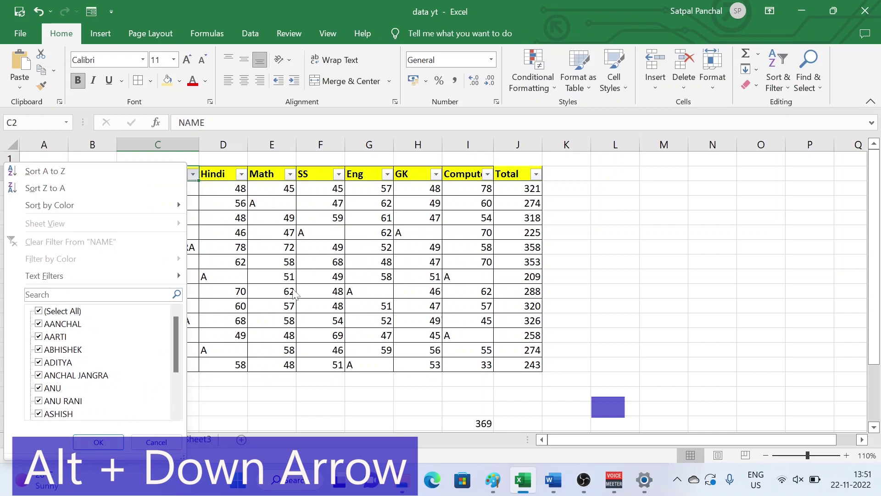
Leave the NAME filter unchanged, then add filters to Sheet2's Product and Rate headers.
key(Down)
key(Down)
key(Down)
key(Down)
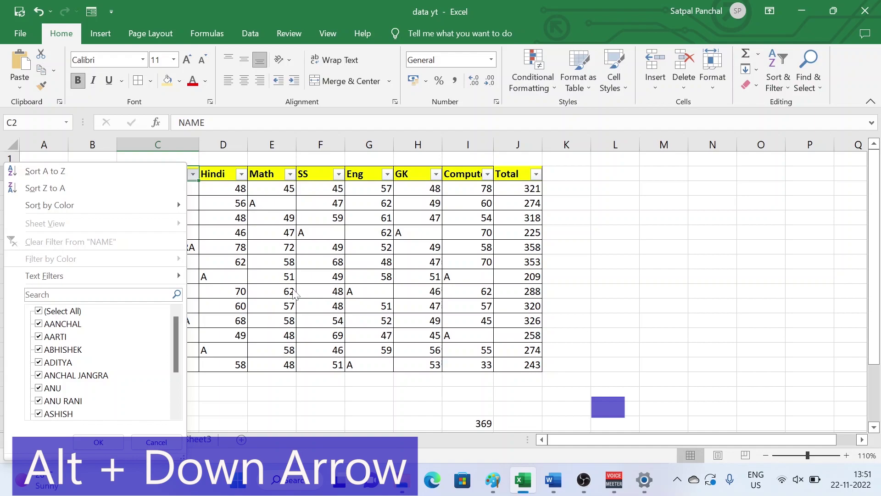
key(Down)
key(Down)
key(Down)
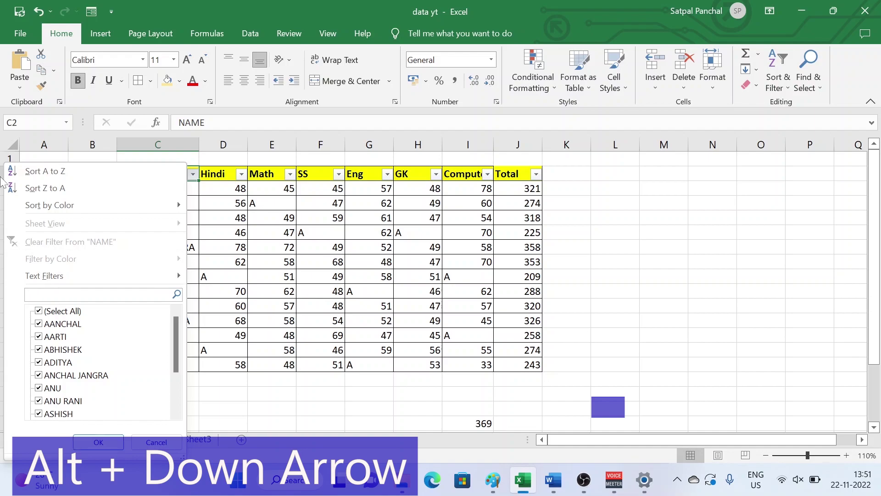
key(Escape)
click(173, 442)
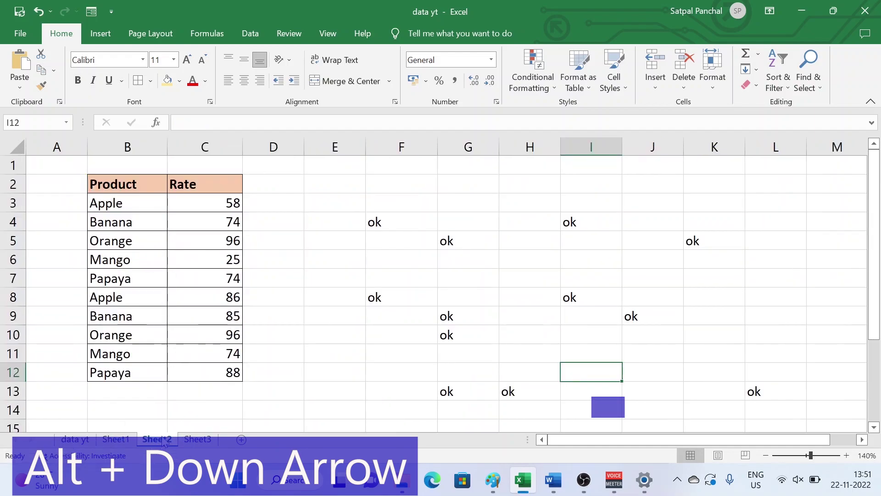
click(164, 260)
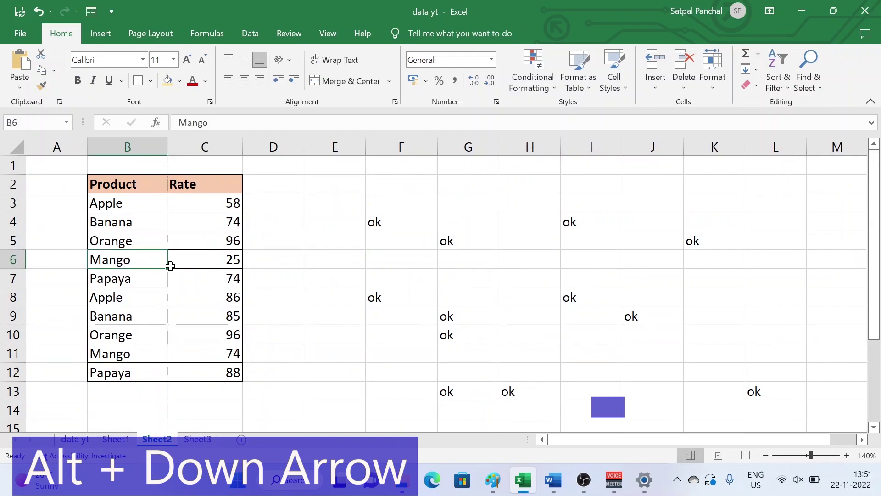
key(ctrl+shift+l)
Filter the Product column to show only the Apple rows.
click(127, 187)
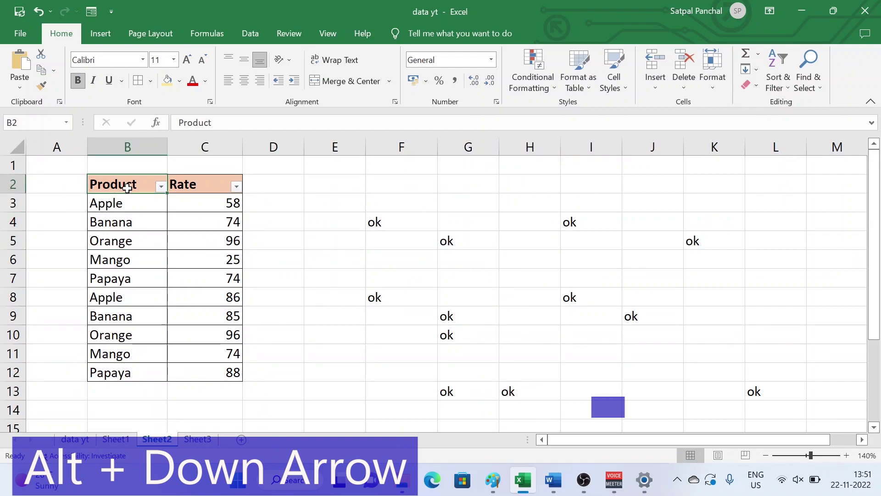
key(alt+Down)
key(Down)
key(Down)
key(Down)
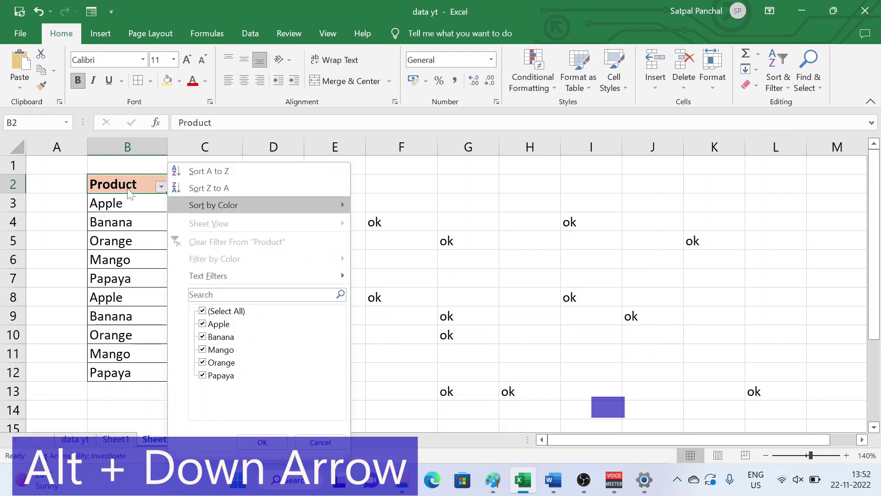
key(Down)
key(Down)
text(app)
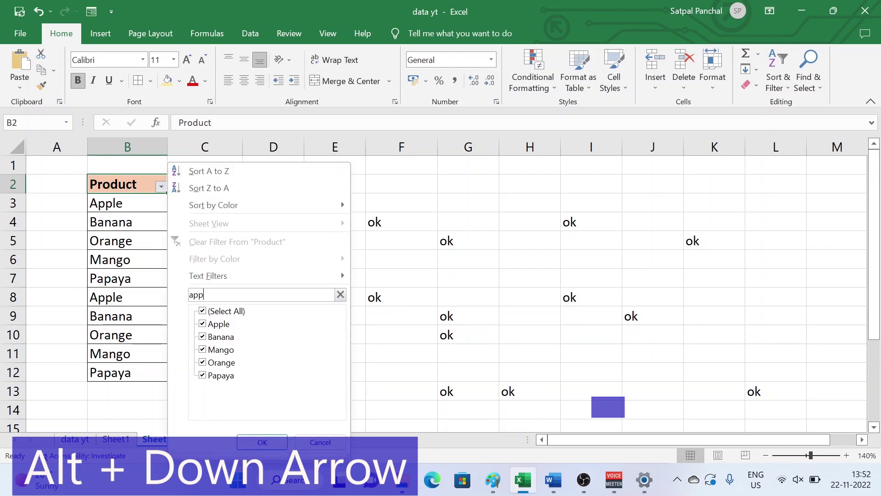
text(le)
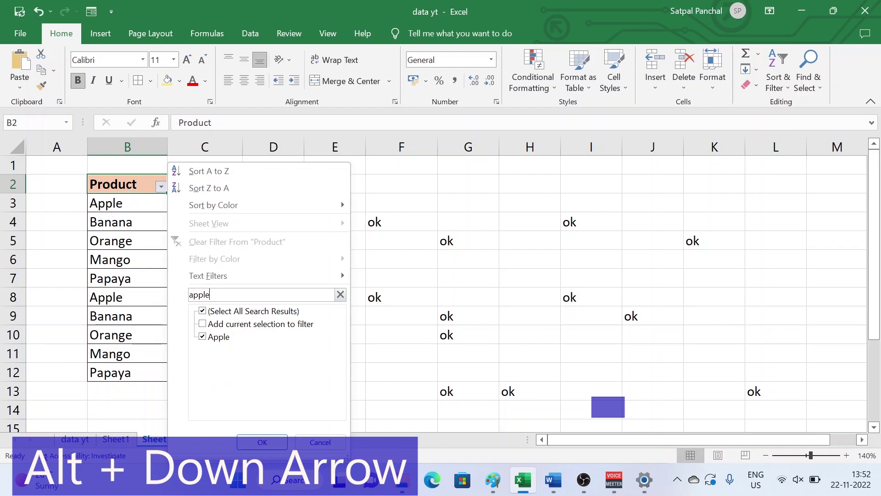
key(Return)
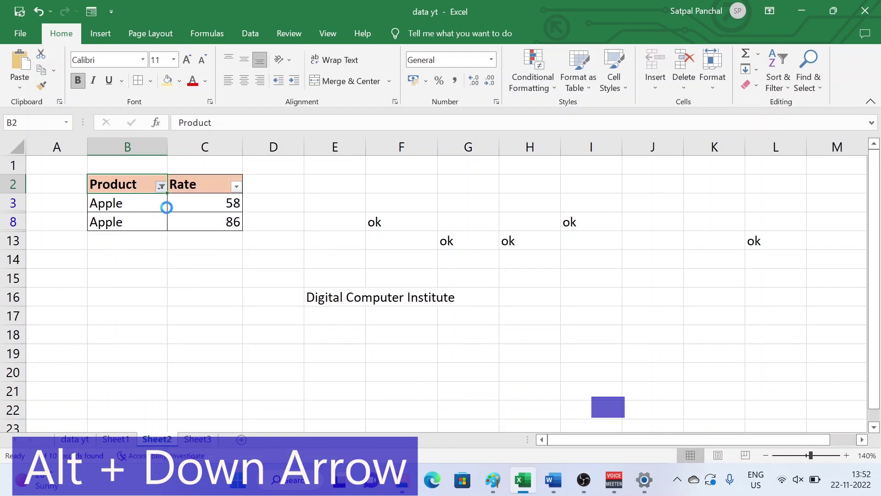
Clear the Product filter so all ten products show again.
key(alt+Down)
key(Down)
key(Down)
key(Down)
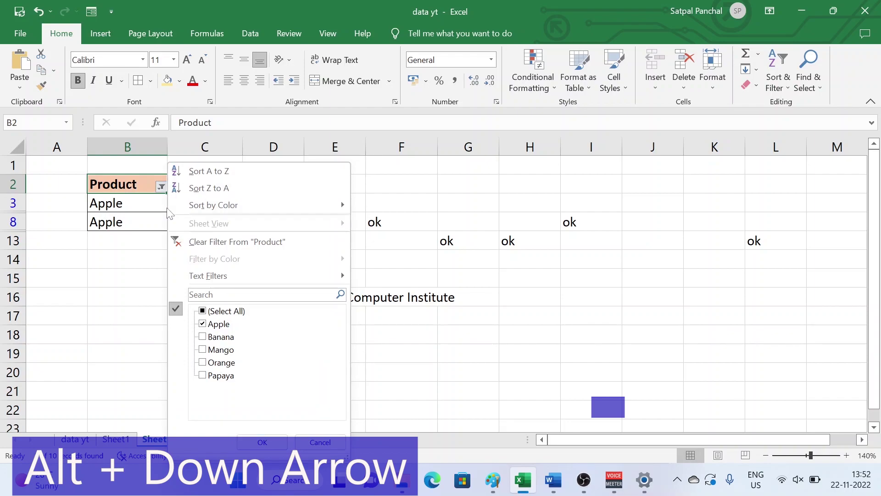
key(Down)
key(Return)
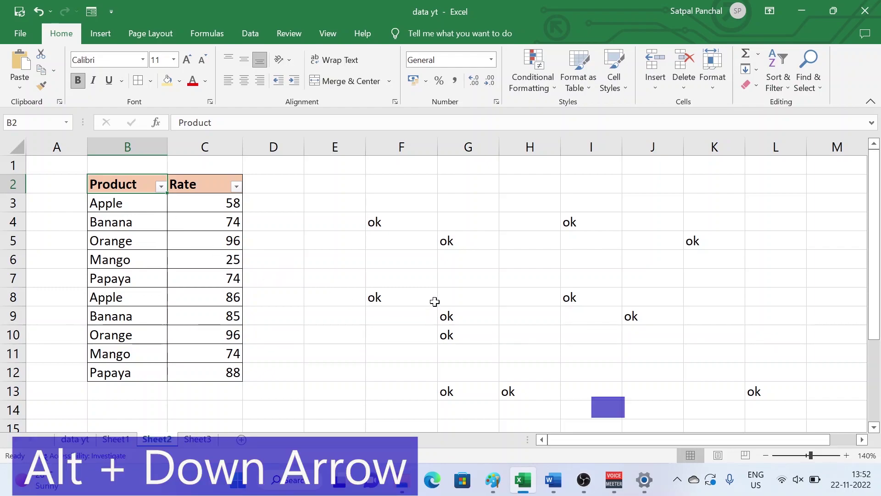
scroll(342, 307, down, 1)
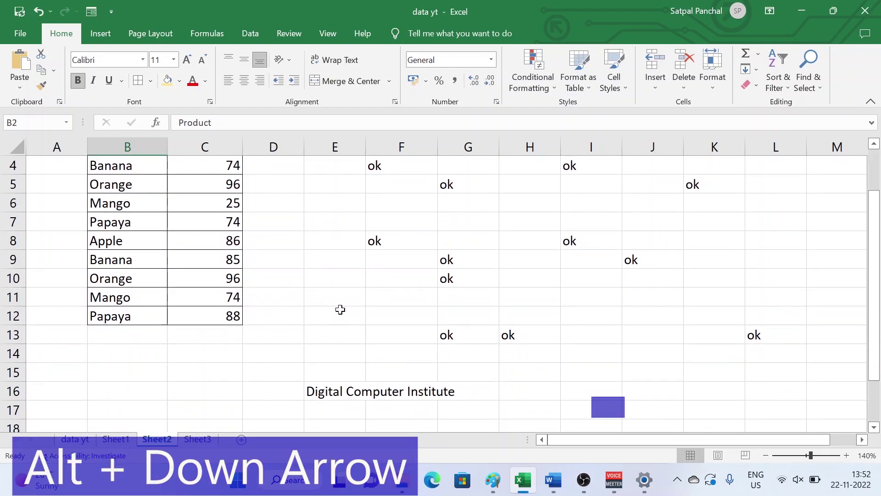
scroll(341, 310, up, 1)
Break 'Digital Computer Institute' in E16 onto three lines with Alt+Enter line breaks.
click(362, 329)
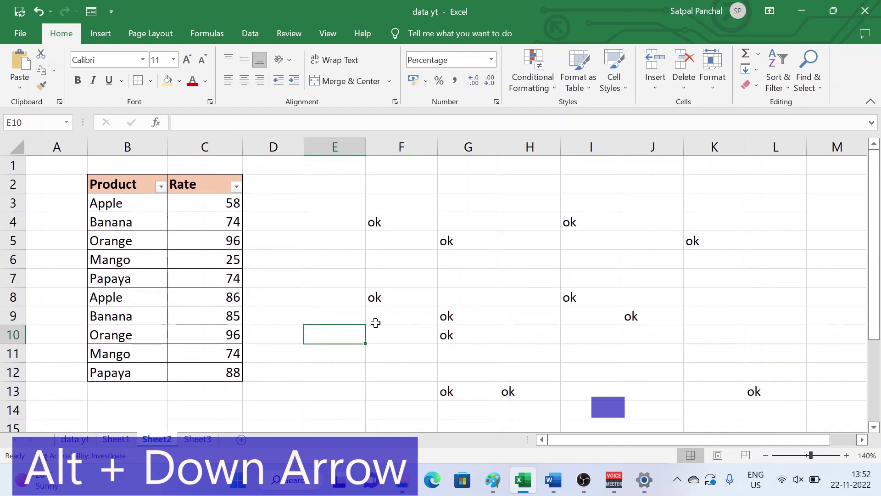
scroll(376, 323, down, 2)
scroll(509, 326, down, 1)
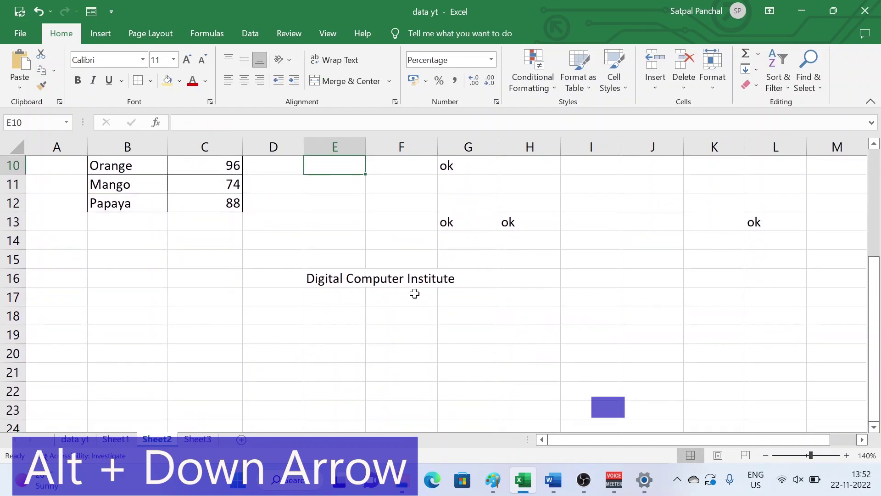
click(344, 285)
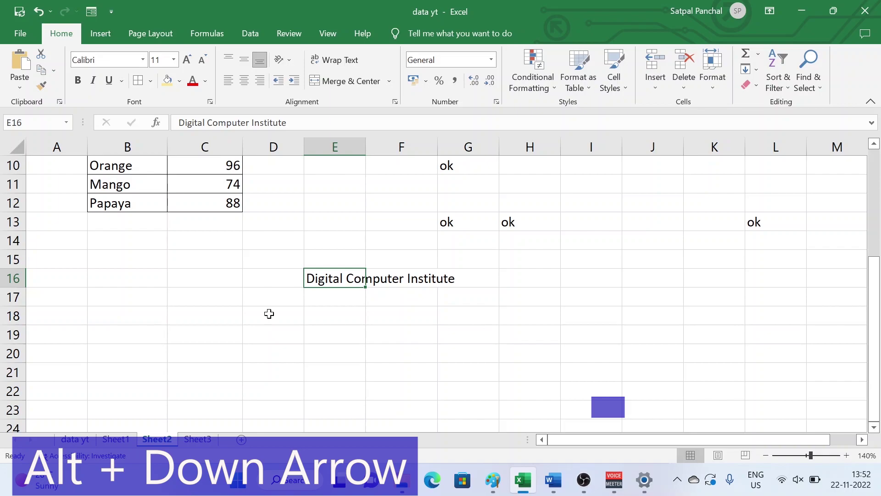
double_click(347, 277)
double_click(343, 279)
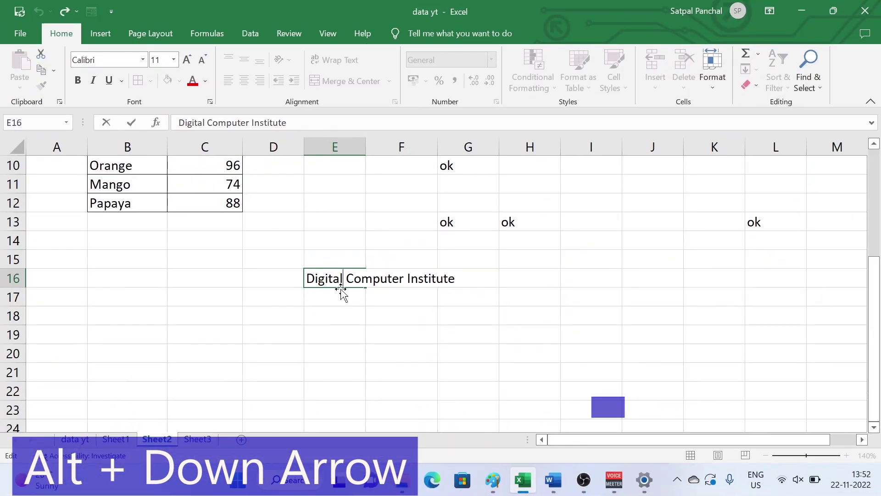
key(Return)
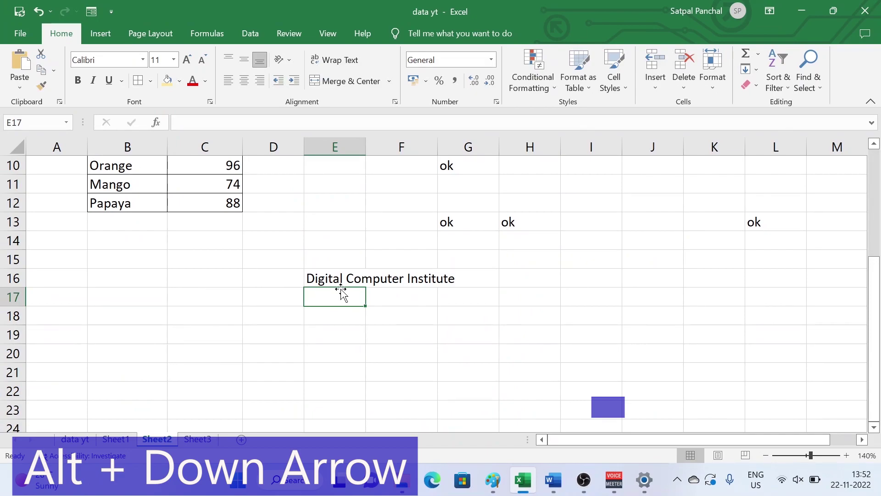
double_click(346, 278)
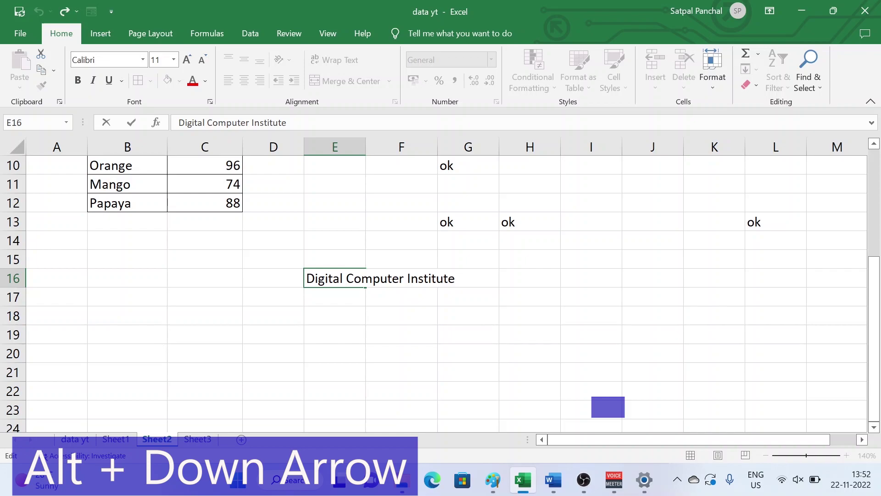
key(alt+Return)
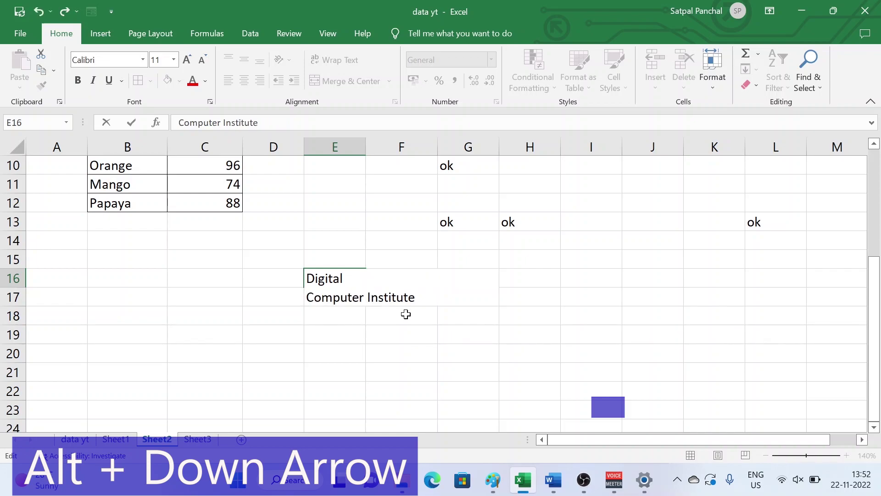
key(alt+Return)
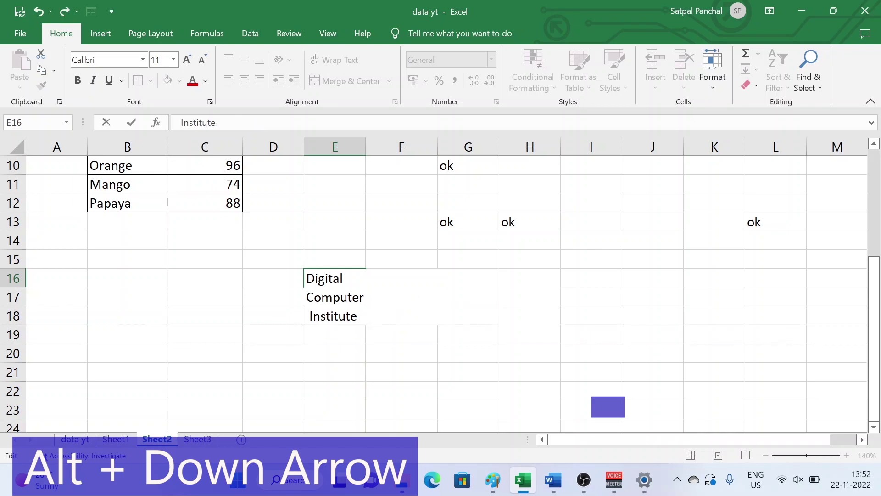
Widen columns E and F to fit the split text.
drag(364, 148, 372, 146)
click(526, 299)
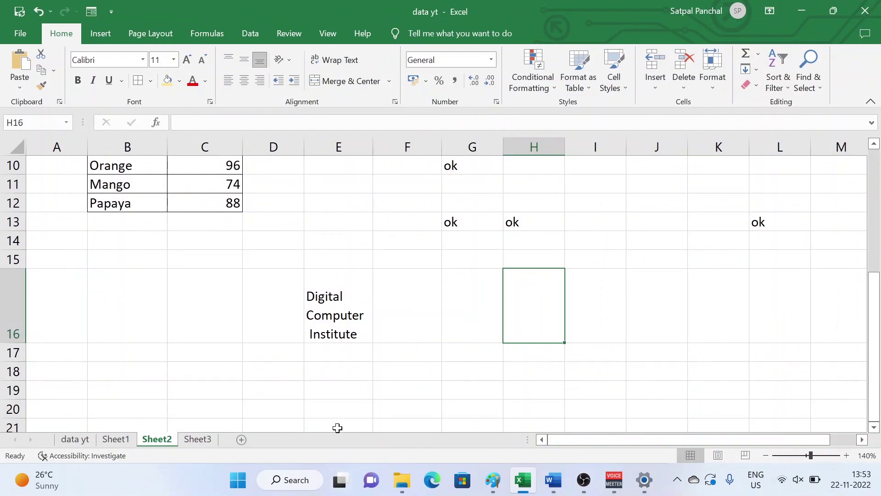
scroll(374, 372, down, 1)
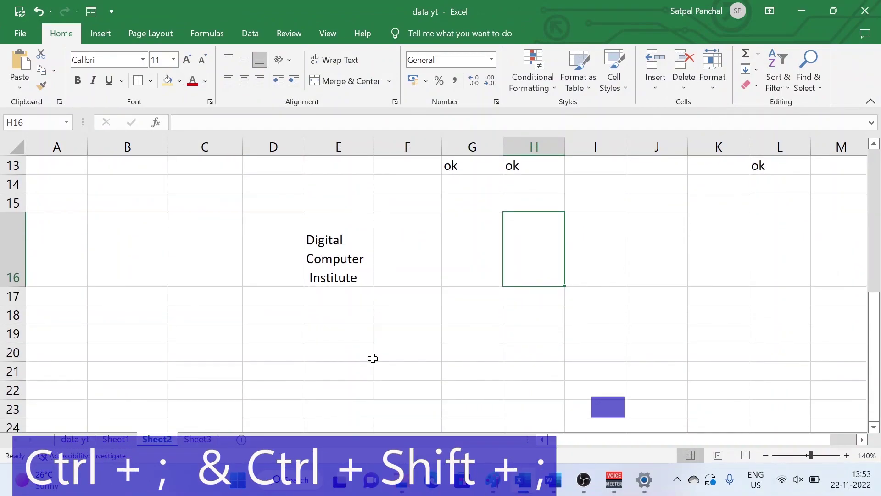
scroll(374, 356, up, 3)
scroll(375, 355, up, 1)
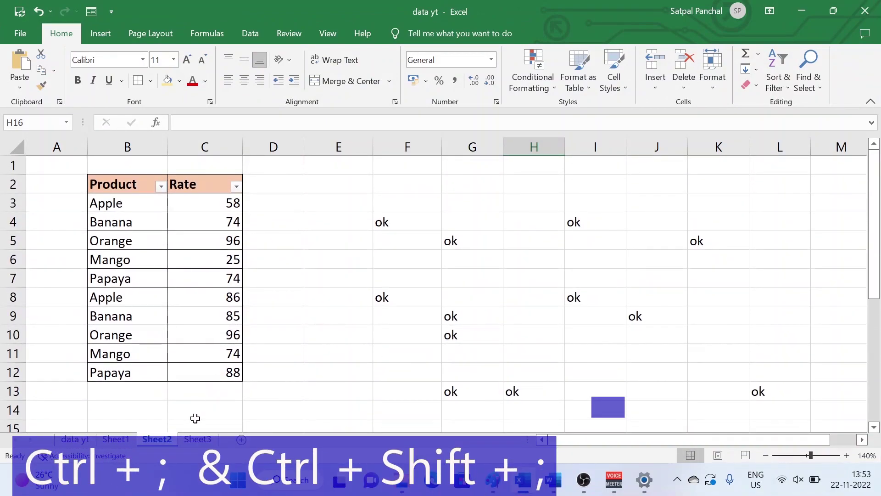
On Sheet3, enter today's date 22-11-2022 in cell K6.
click(197, 438)
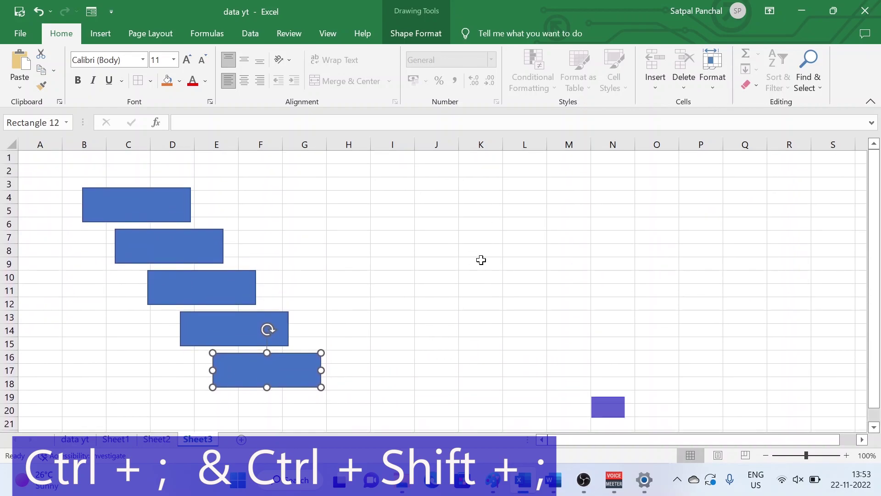
click(463, 225)
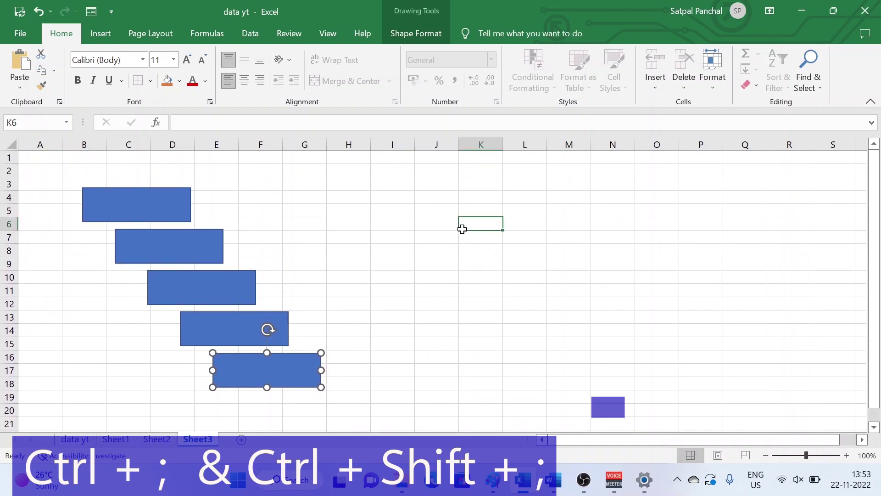
click(847, 456)
click(847, 455)
click(847, 455)
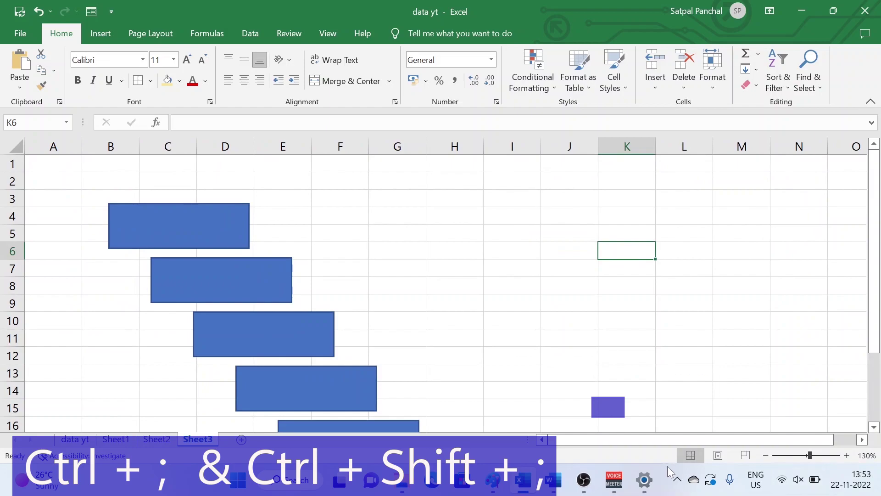
drag(669, 439, 683, 439)
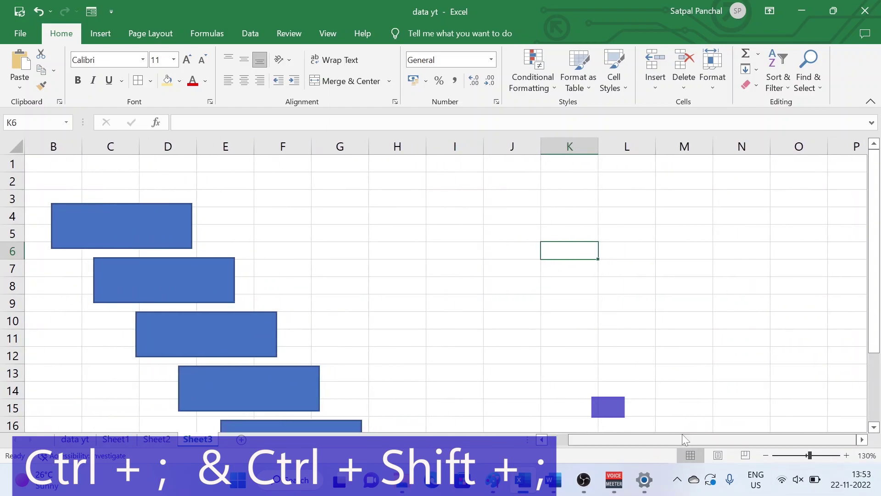
key(ctrl+semicolon)
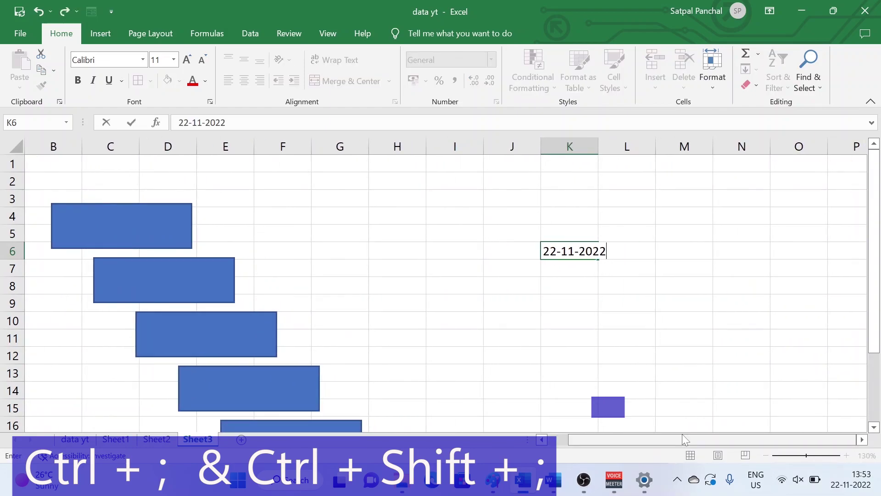
Enter the current time 13:53 in cell K8.
click(576, 285)
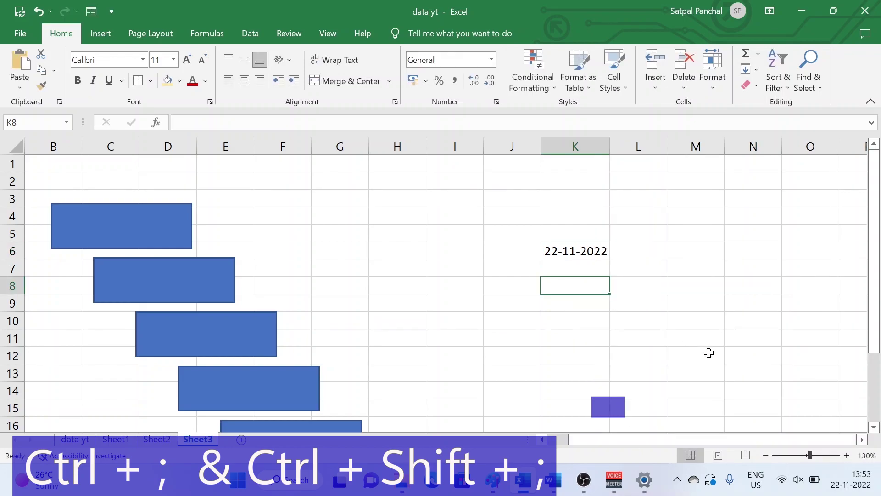
key(ctrl+shift+semicolon)
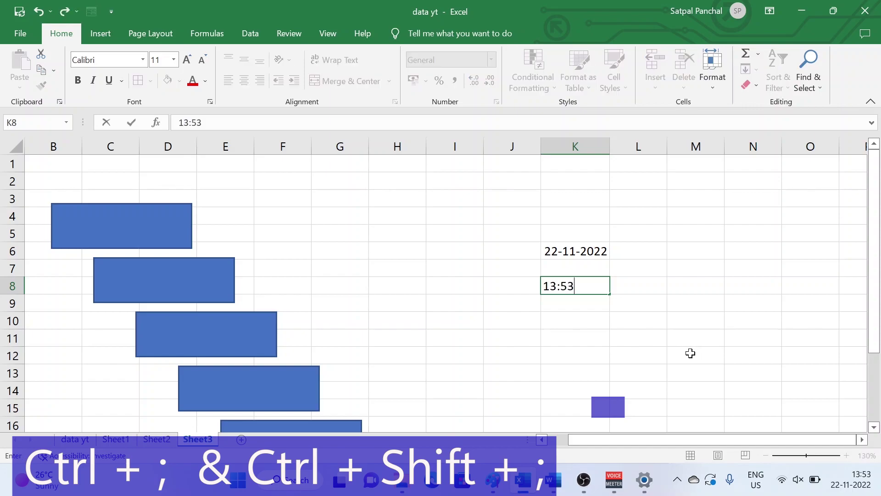
click(676, 341)
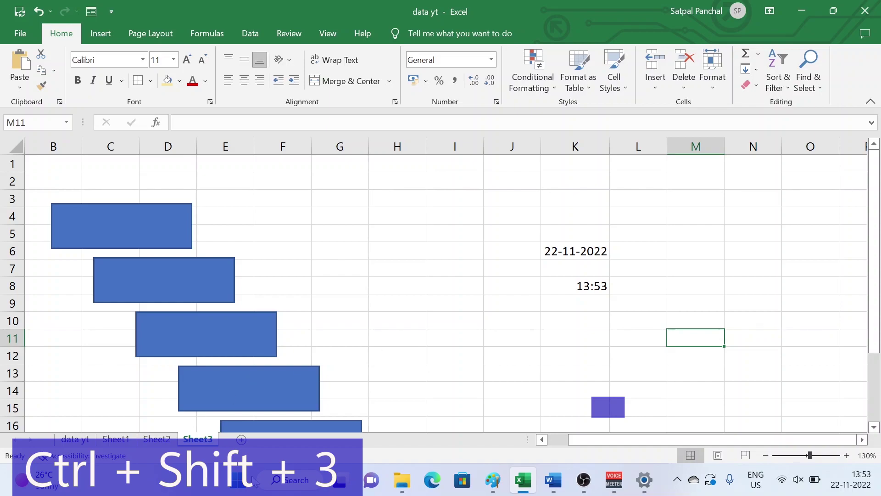
Check the number format list without changing it, then return to Sheet1's marks table.
drag(702, 440, 553, 440)
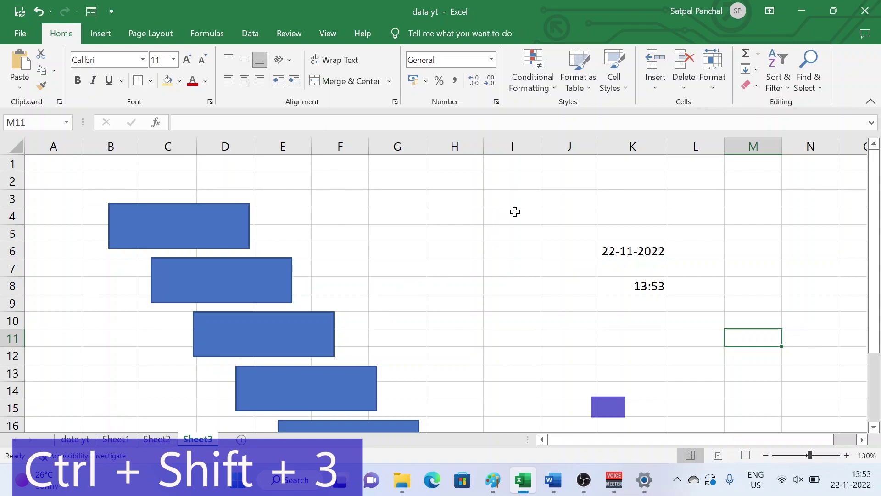
click(491, 59)
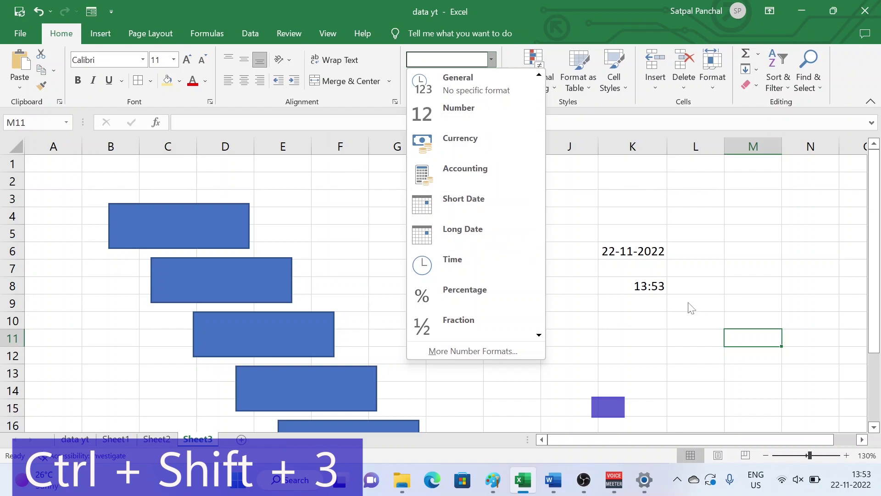
click(606, 345)
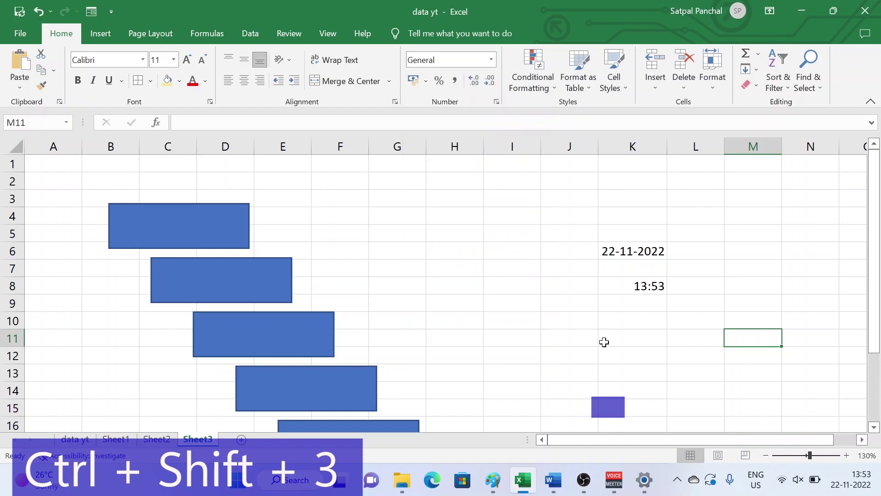
click(116, 440)
Enter 582 in L5 and 4125 in L6.
text(5)
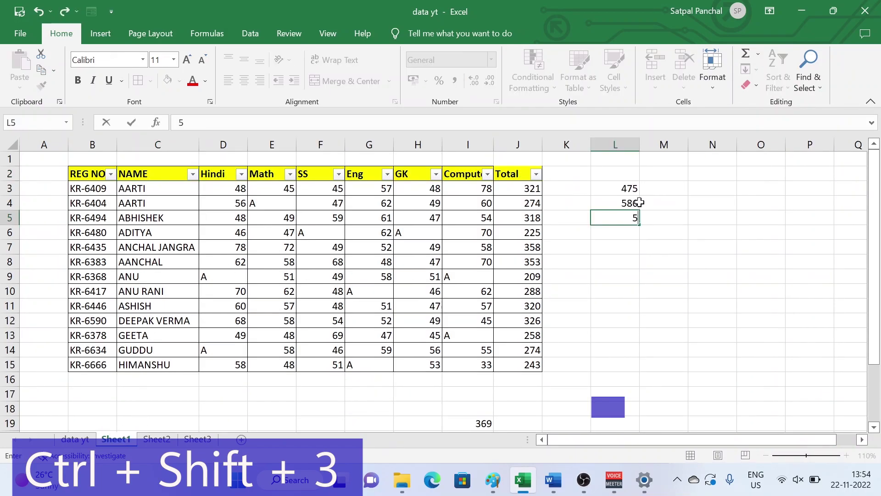
text(82)
key(Return)
text(41)
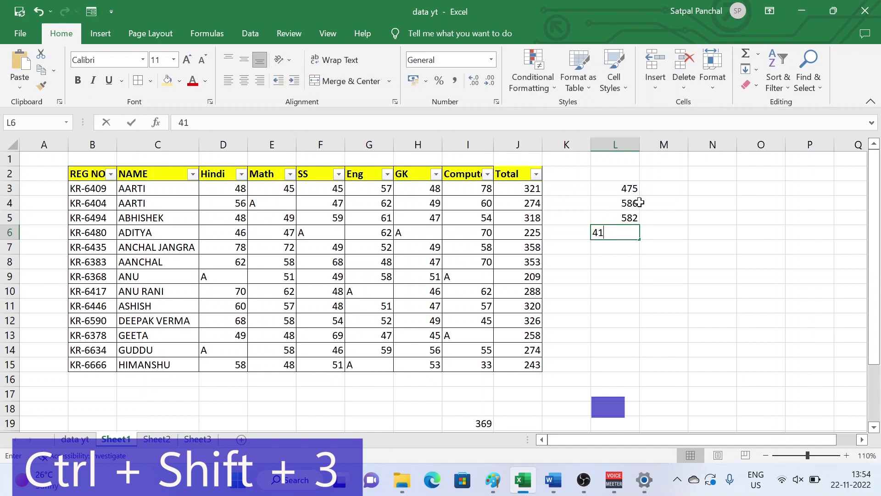
text(25)
key(Return)
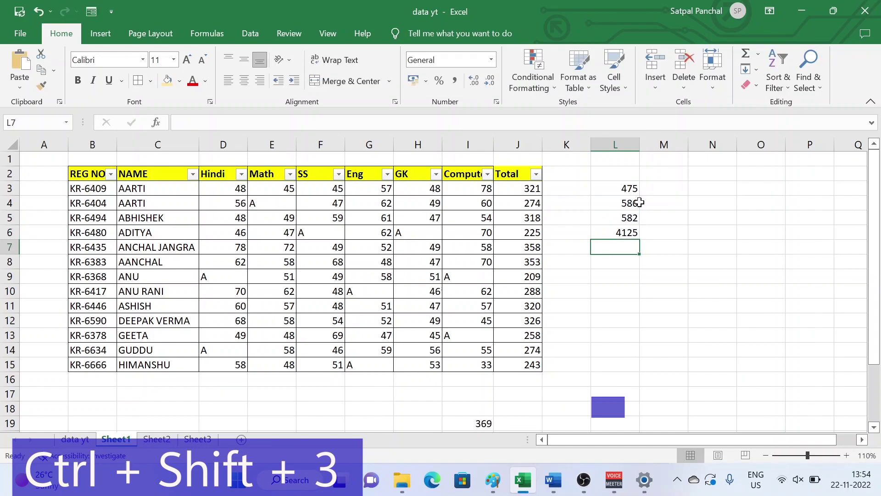
Format L3:L6 as dates with Ctrl+Shift+3.
drag(625, 188, 632, 233)
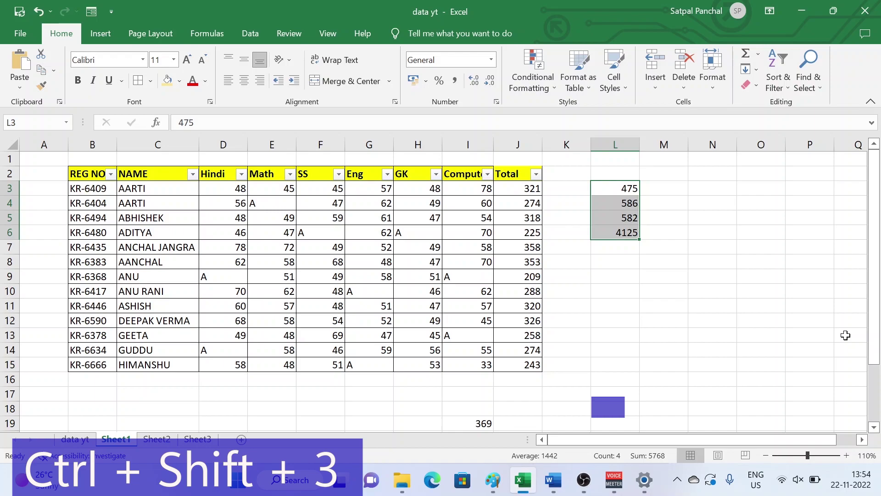
key(ctrl+shift+3)
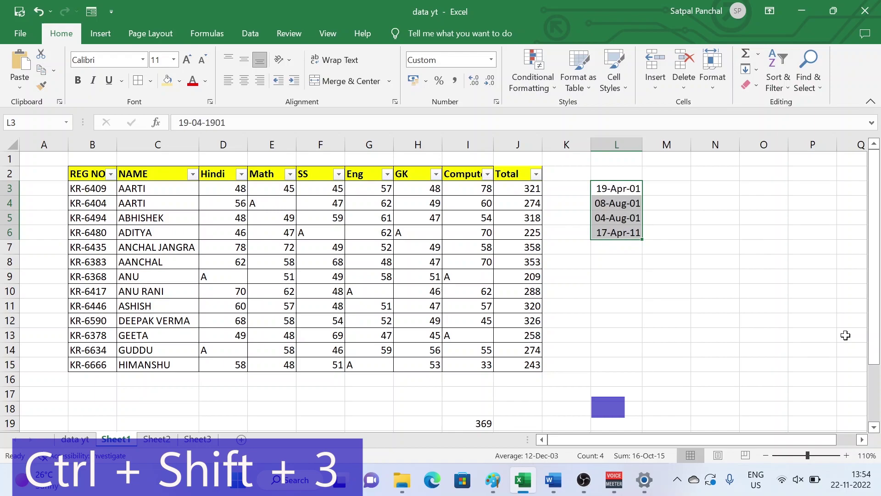
click(733, 290)
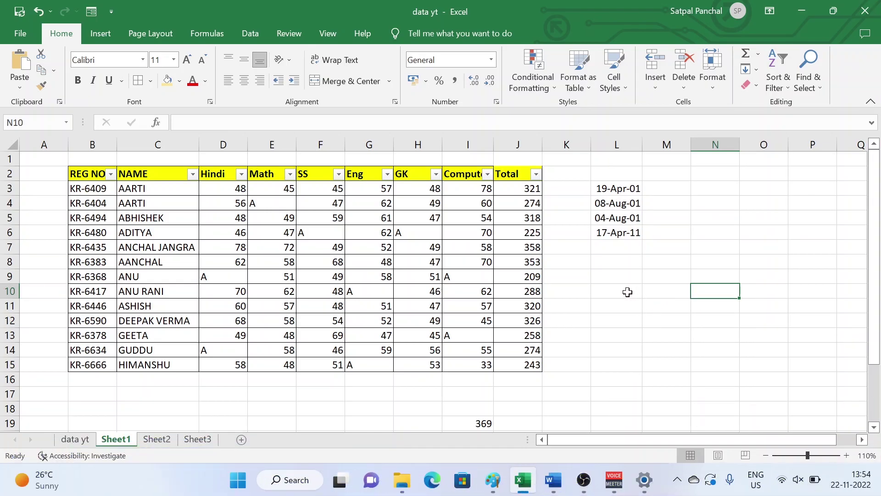
Link cell E20 to the Desktop file SEEMA.docx and follow the link.
scroll(598, 307, down, 2)
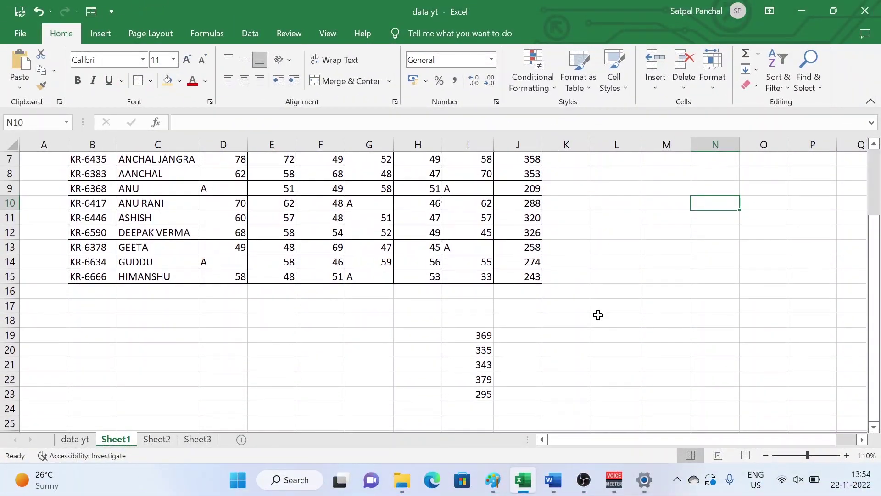
scroll(630, 322, down, 2)
click(248, 265)
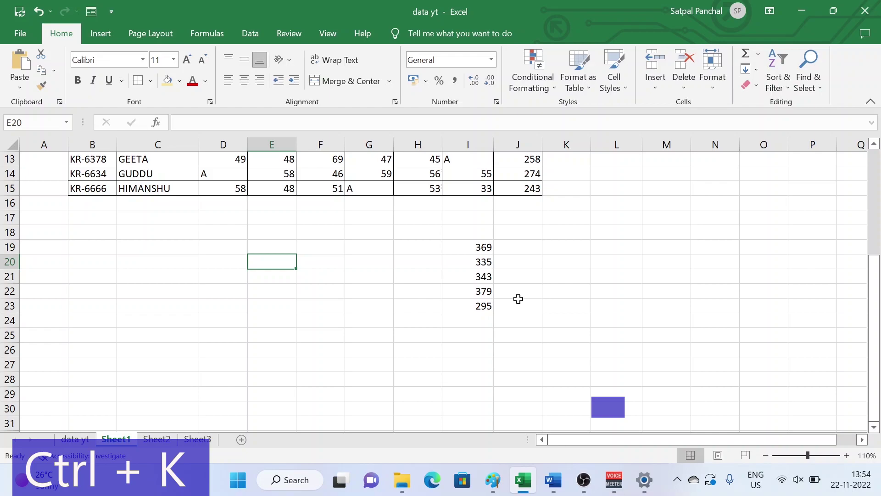
key(ctrl+k)
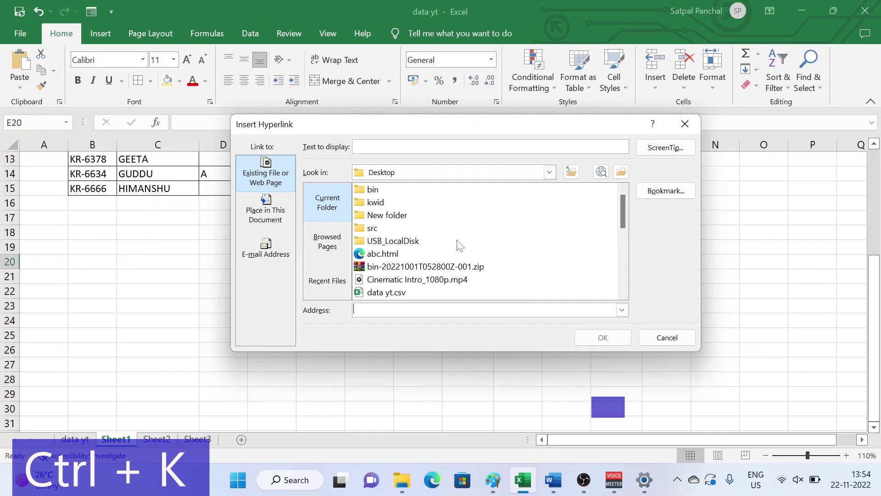
scroll(459, 246, down, 2)
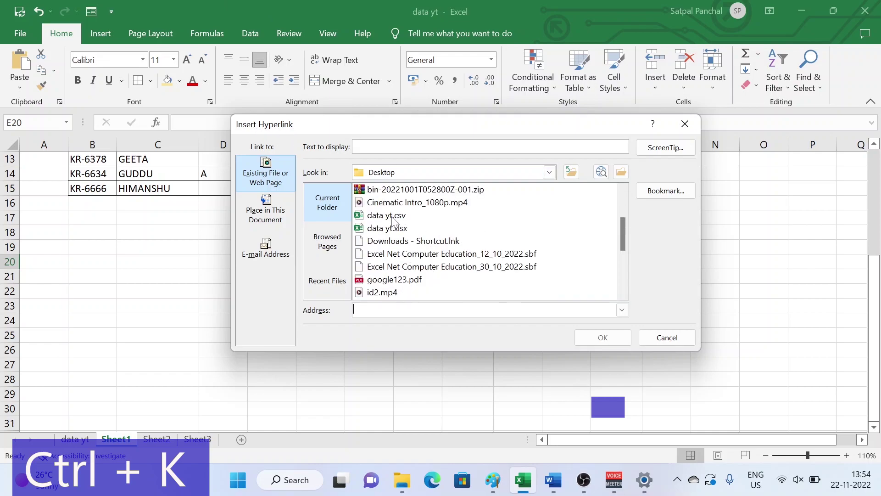
click(392, 218)
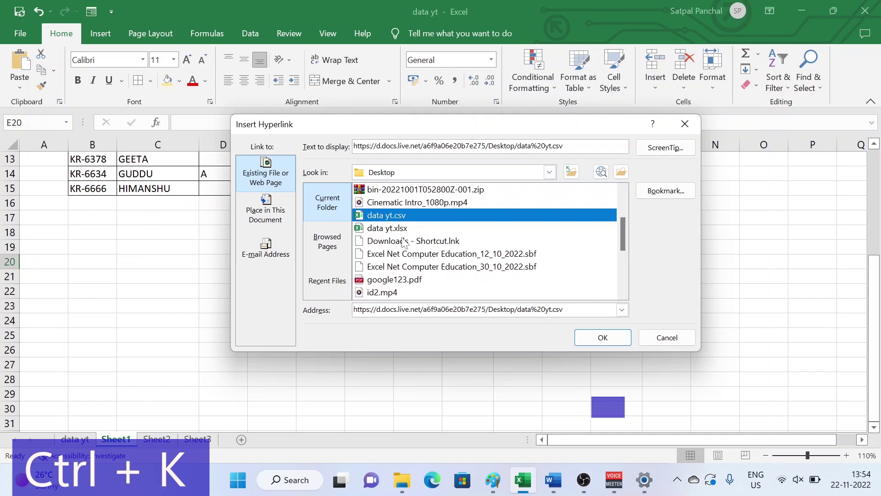
scroll(403, 243, down, 3)
click(406, 267)
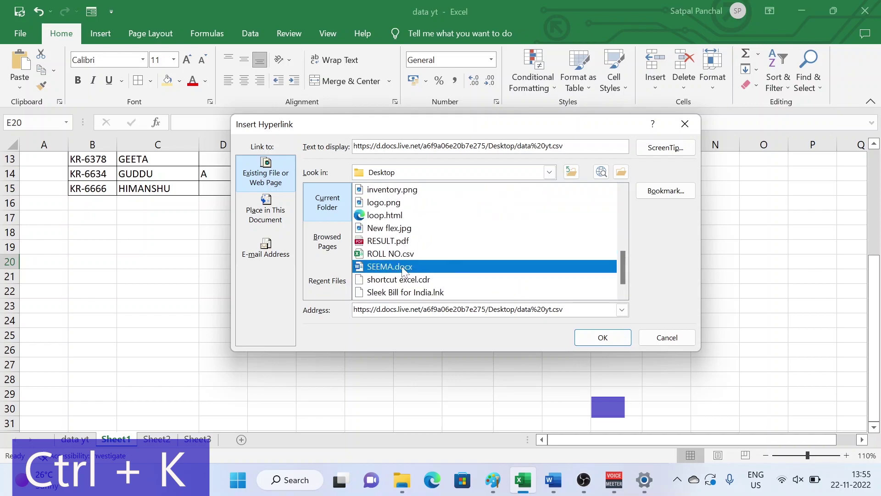
click(610, 339)
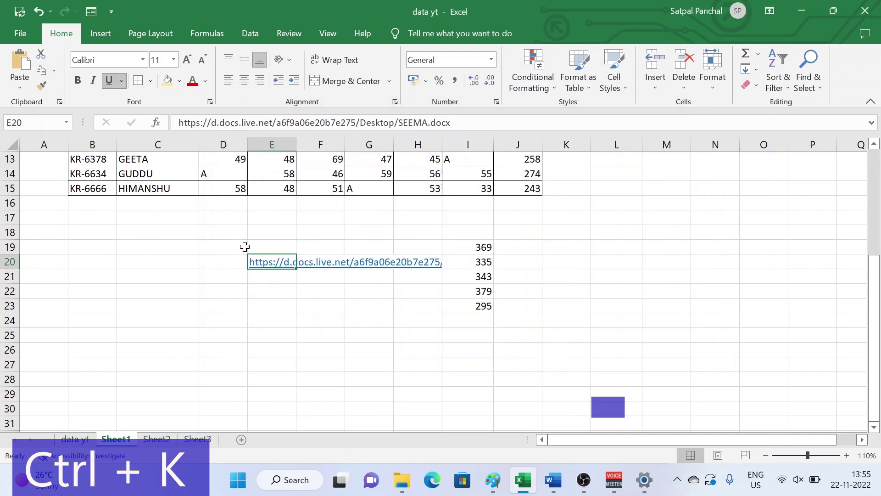
drag(385, 317, 374, 304)
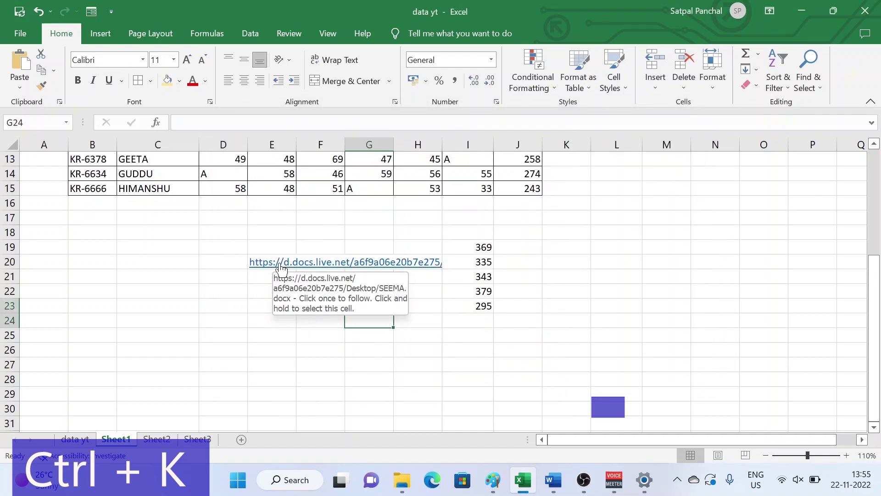
click(281, 265)
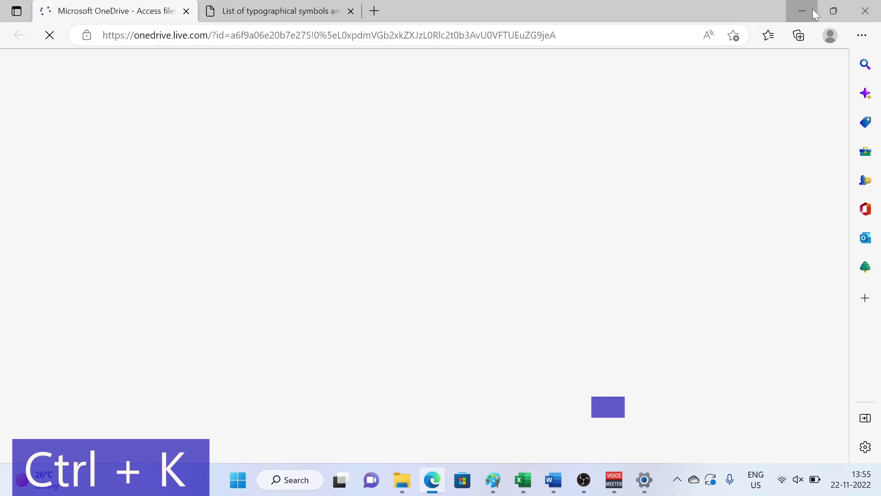
Minimize the Edge OneDrive page to get back to the Excel workbook.
click(808, 10)
click(391, 317)
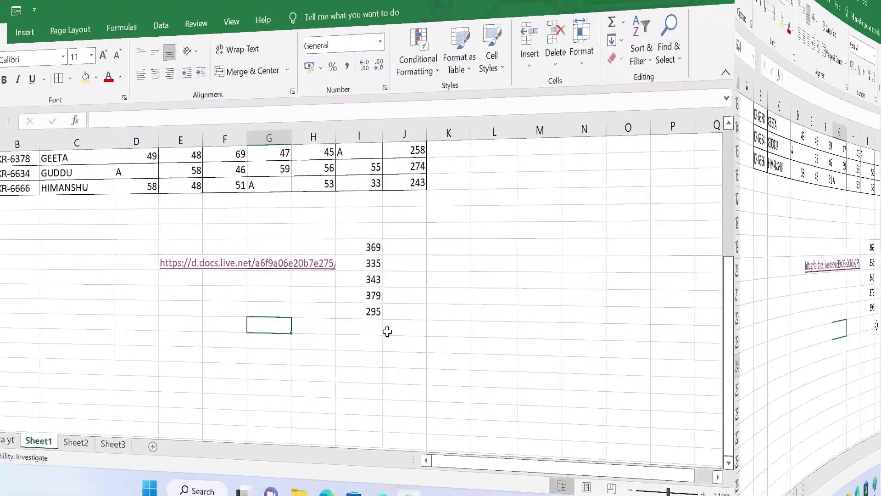
key(ctrl+shift+f)
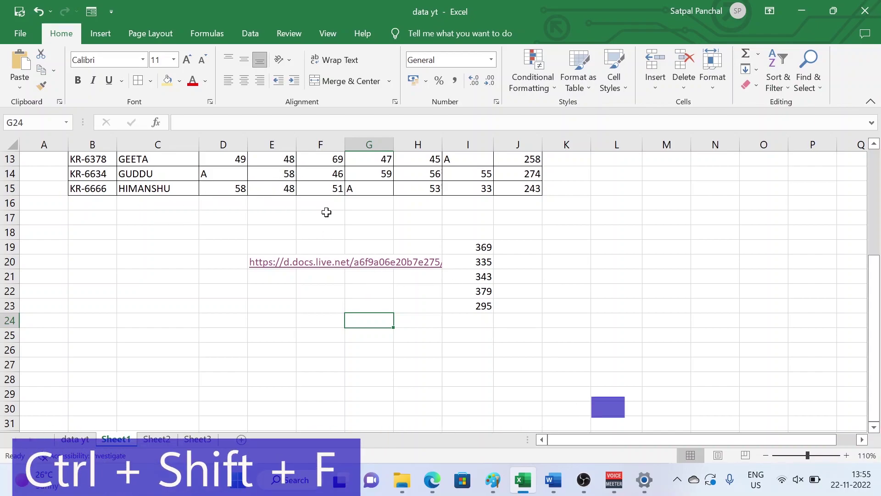
Set the font of E8:I9 to Arial Black, size 14, in gold.
click(616, 291)
scroll(573, 265, up, 1)
scroll(573, 265, up, 3)
scroll(573, 264, up, 1)
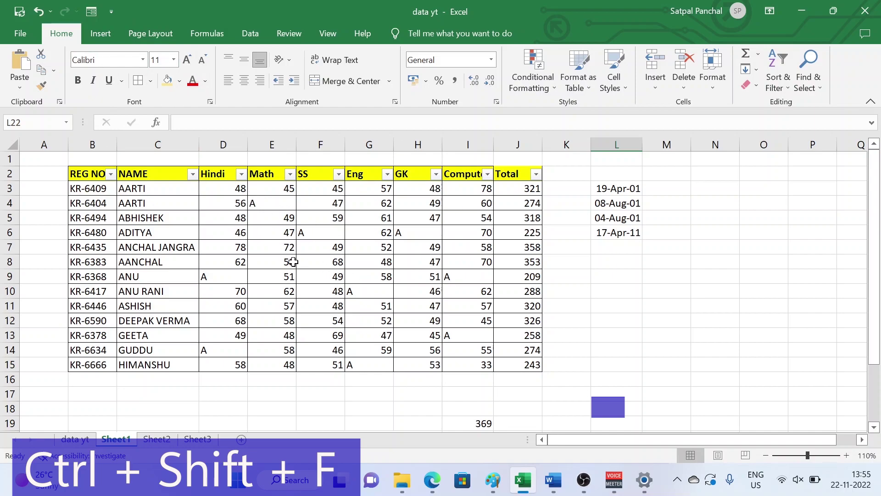
mouse_move(289, 262)
mouse_down()
mouse_move(358, 278)
mouse_move(455, 280)
mouse_up()
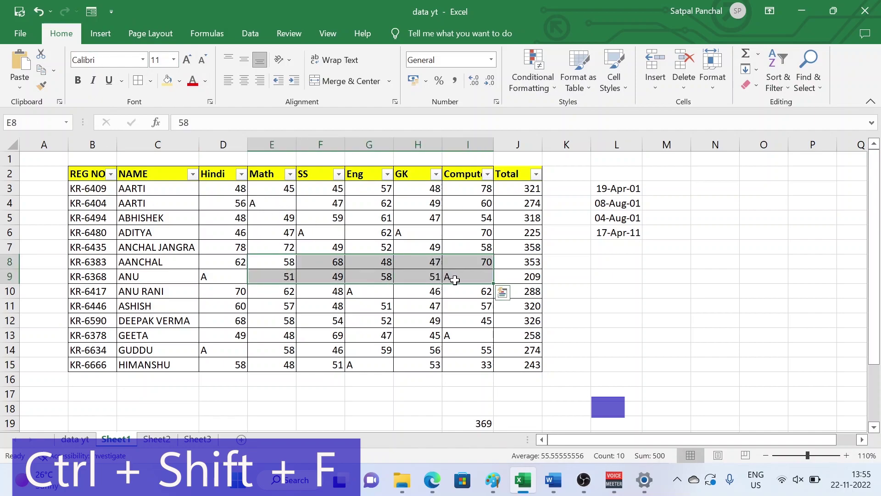
key(ctrl+shift+f)
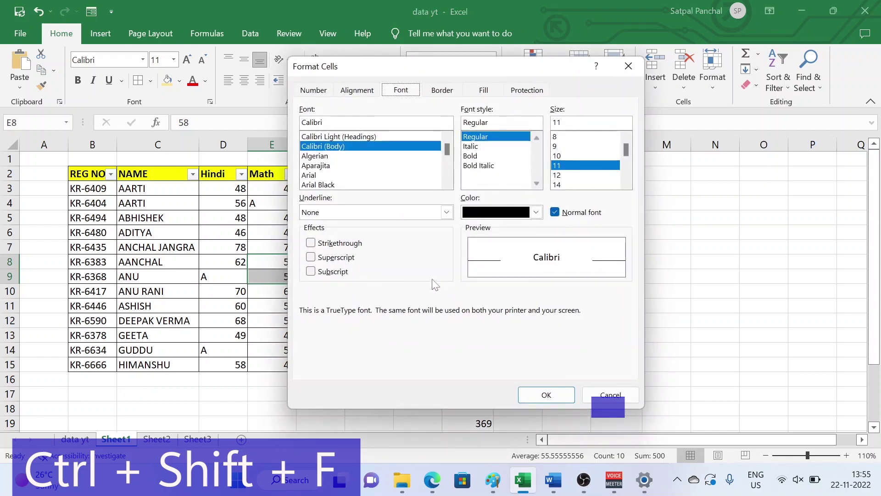
drag(359, 73, 505, 67)
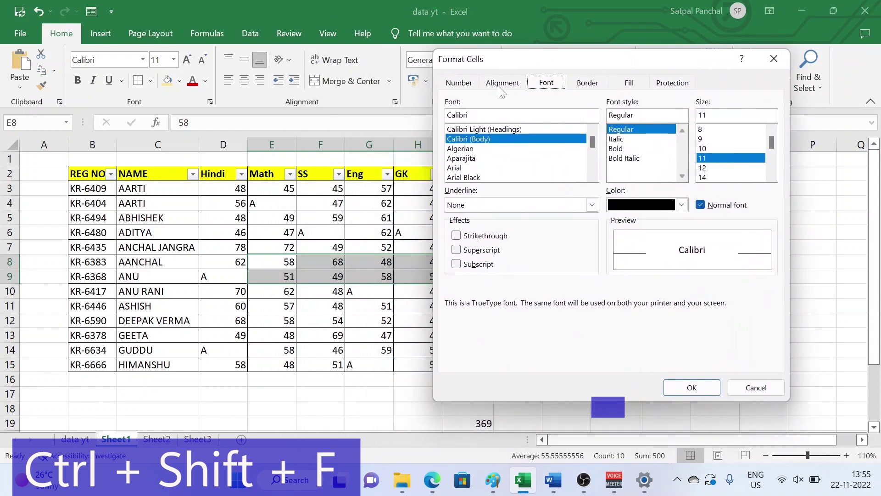
click(532, 158)
click(528, 177)
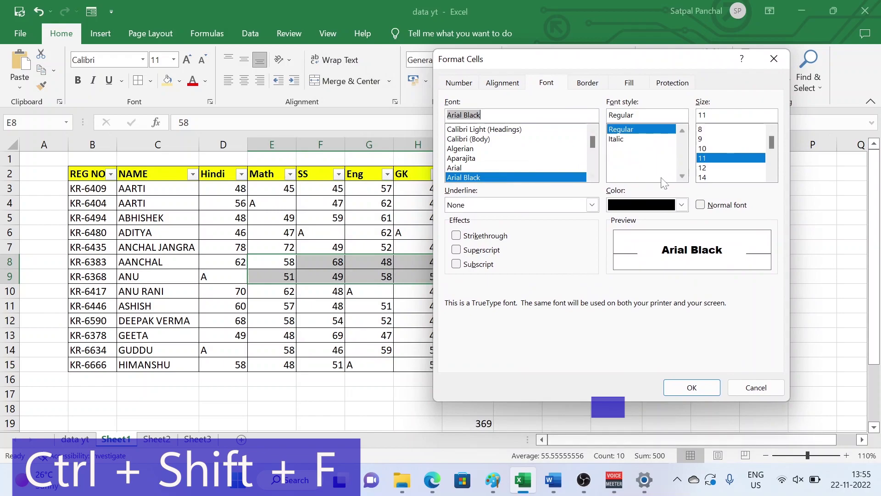
click(682, 205)
click(637, 329)
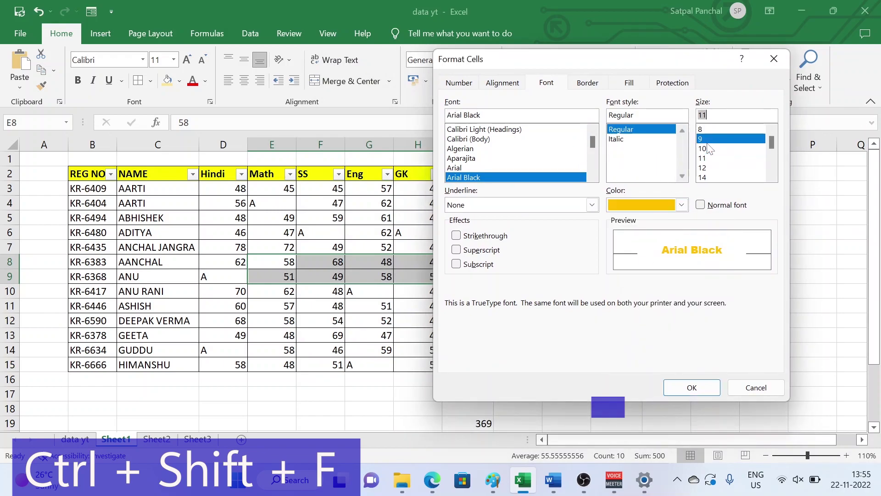
click(703, 177)
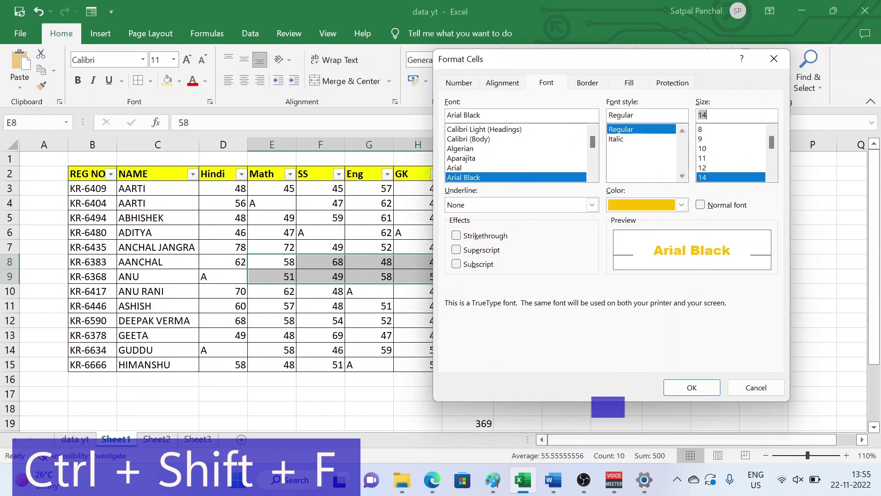
Add diagonal borders and a light gold fill to E8:I9.
click(585, 84)
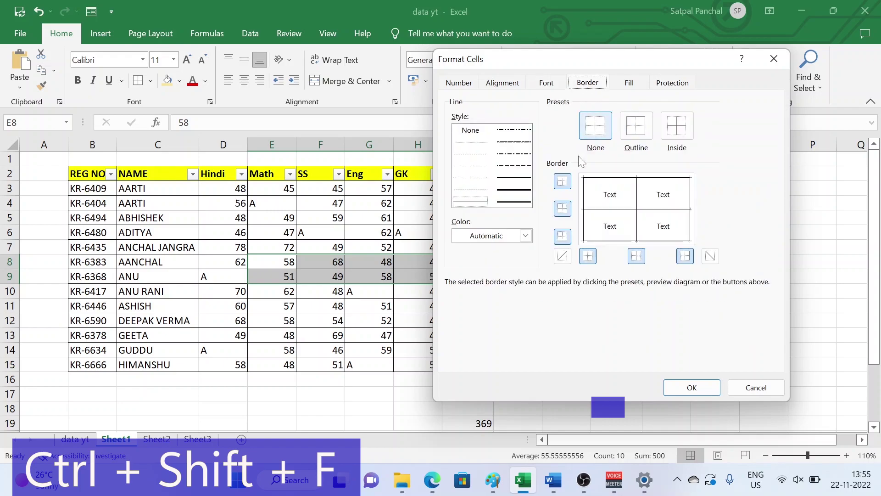
click(620, 202)
click(639, 84)
click(544, 159)
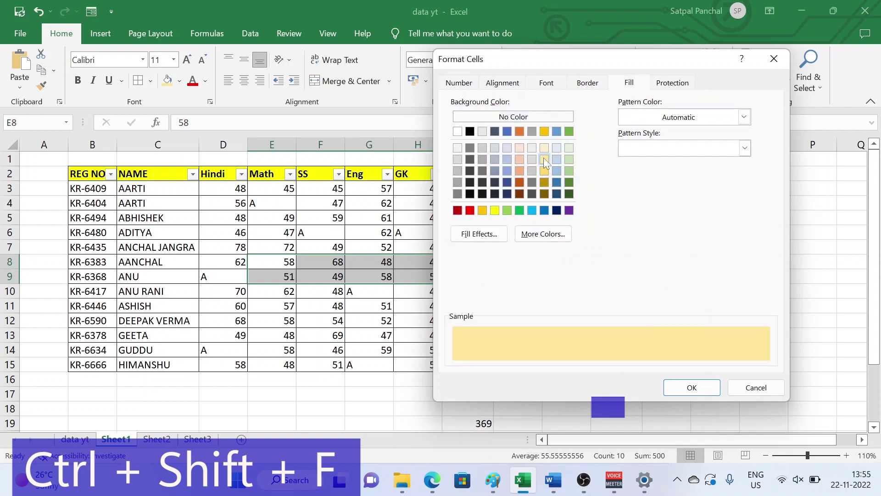
click(692, 387)
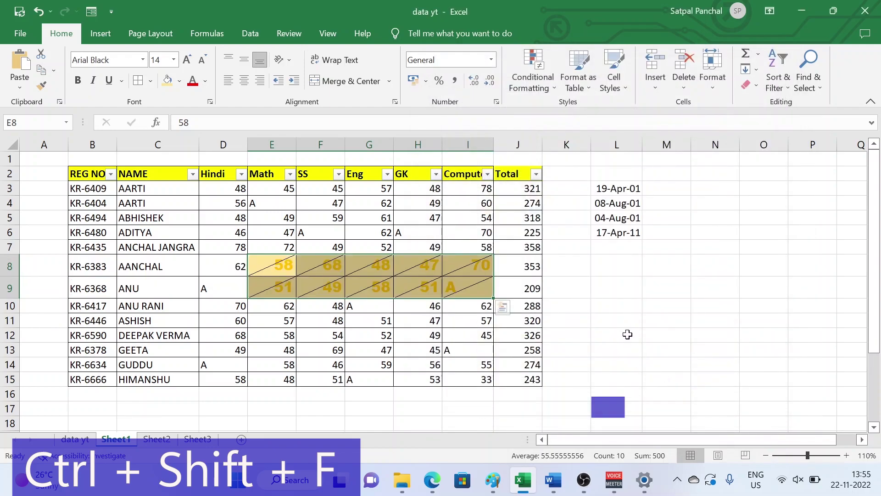
click(669, 317)
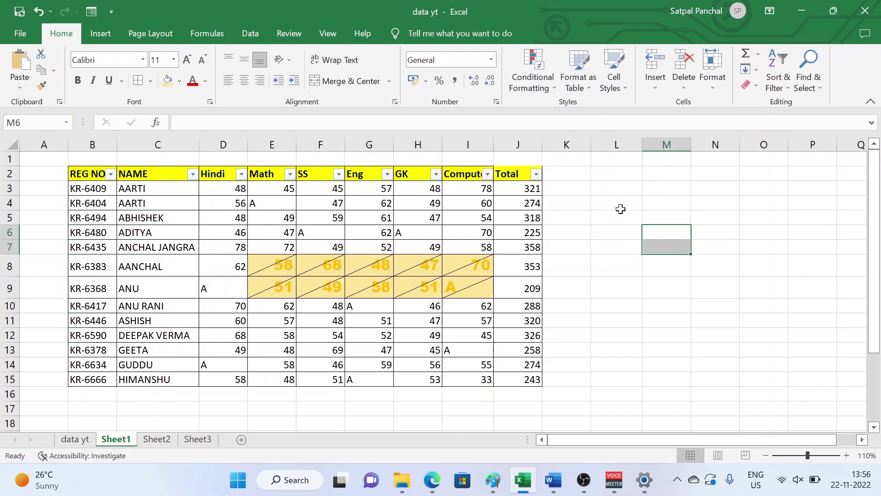
Select the now-empty cells L4:L9 and below in column L, confirming the dates are gone.
drag(616, 203, 626, 298)
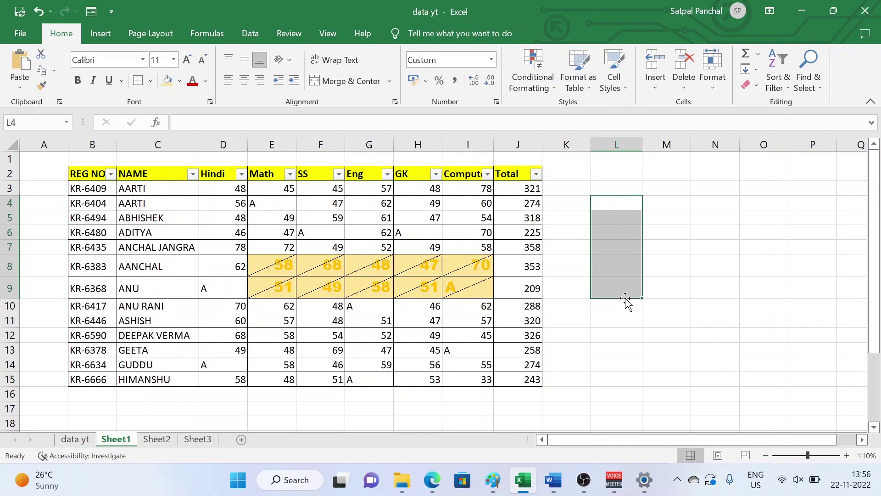
click(685, 250)
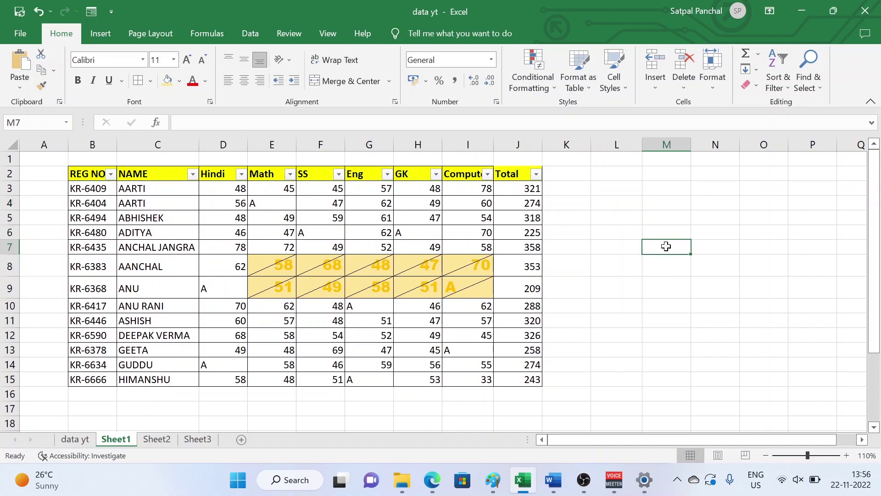
drag(611, 214, 617, 324)
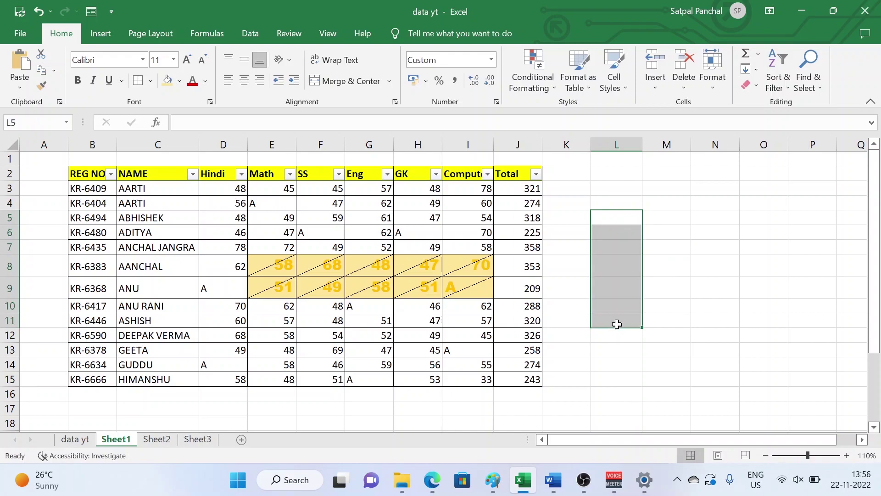